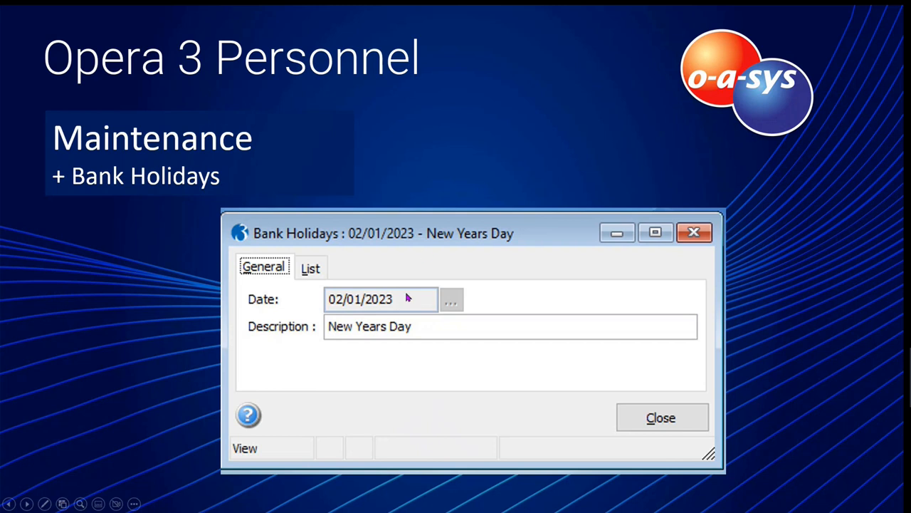
{"action": "left_click", "coordinate": [417, 210]}
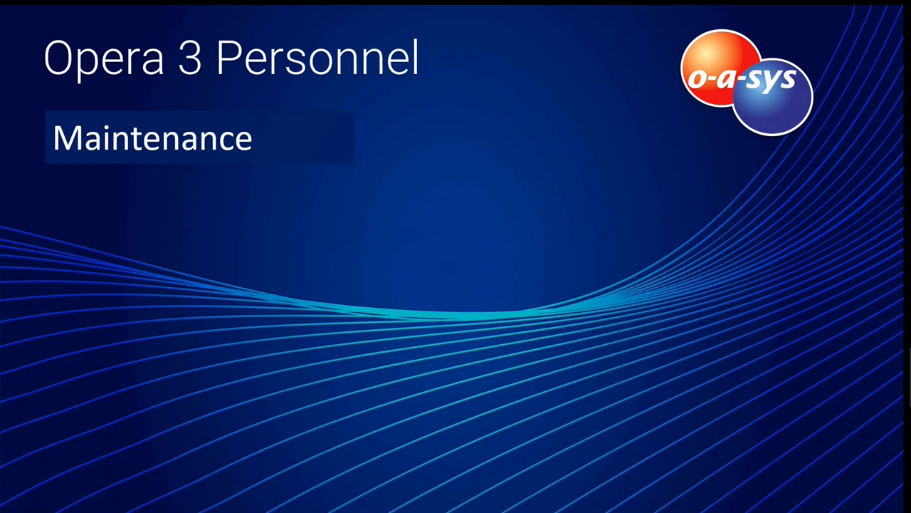
{"action": "left_click", "coordinate": [257, 253]}
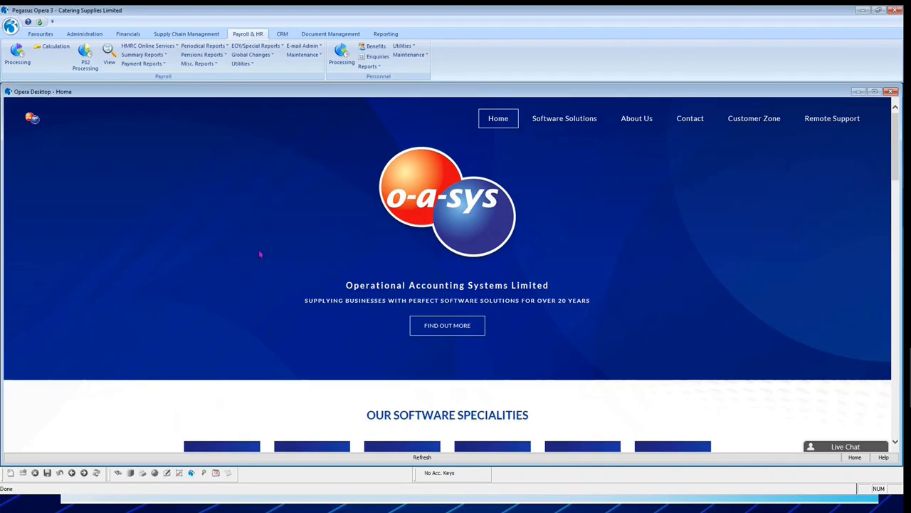
Open the Personnel working patterns maintenance and show the full list of patterns in an enlarged window.
{"action": "left_click", "coordinate": [407, 55]}
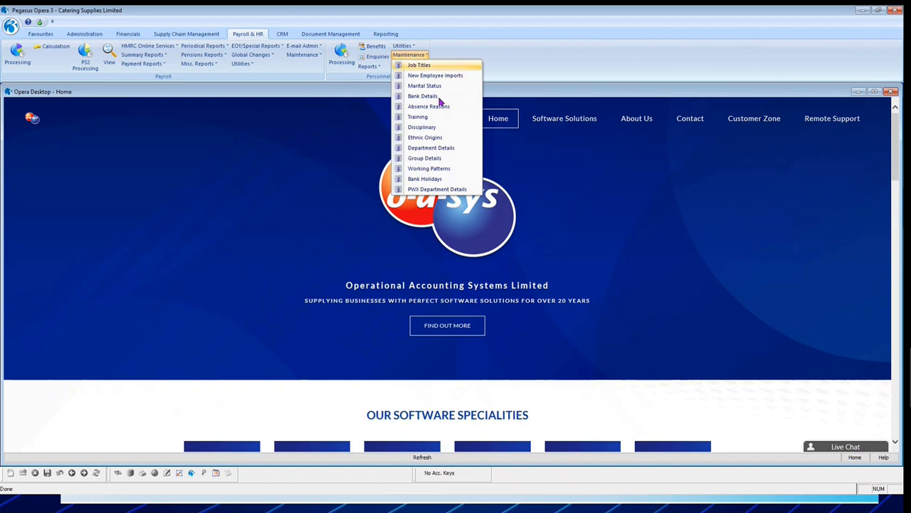
{"action": "left_click", "coordinate": [442, 168]}
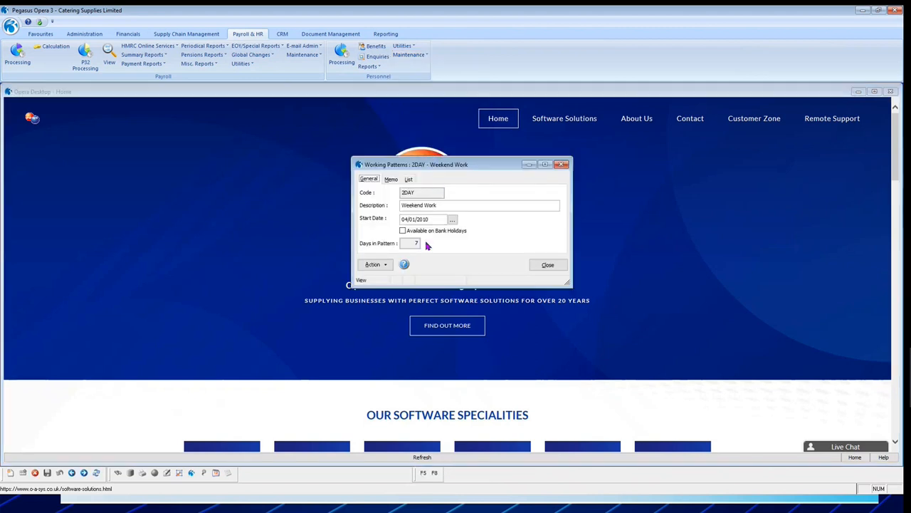
{"action": "left_click_drag", "start_coordinate": [454, 169], "coordinate": [423, 121]}
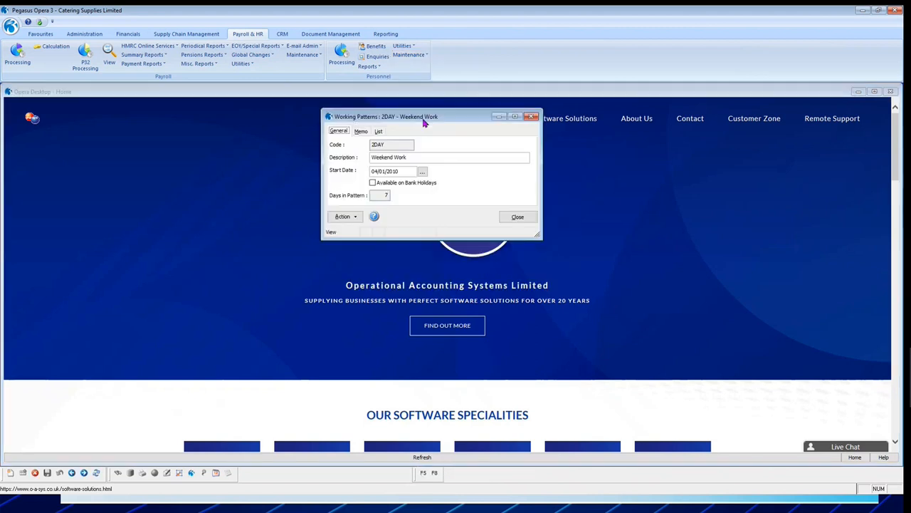
{"action": "left_click", "coordinate": [379, 133]}
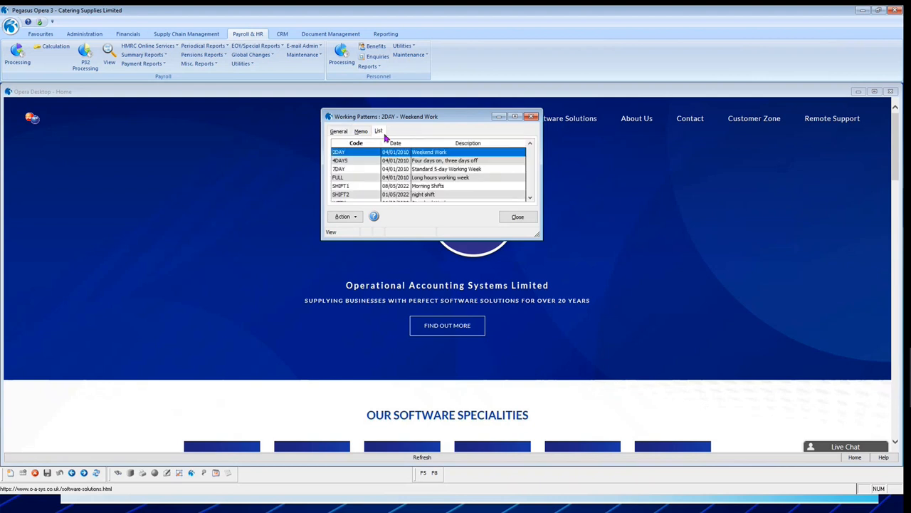
{"action": "left_click_drag", "start_coordinate": [458, 237], "coordinate": [459, 295]}
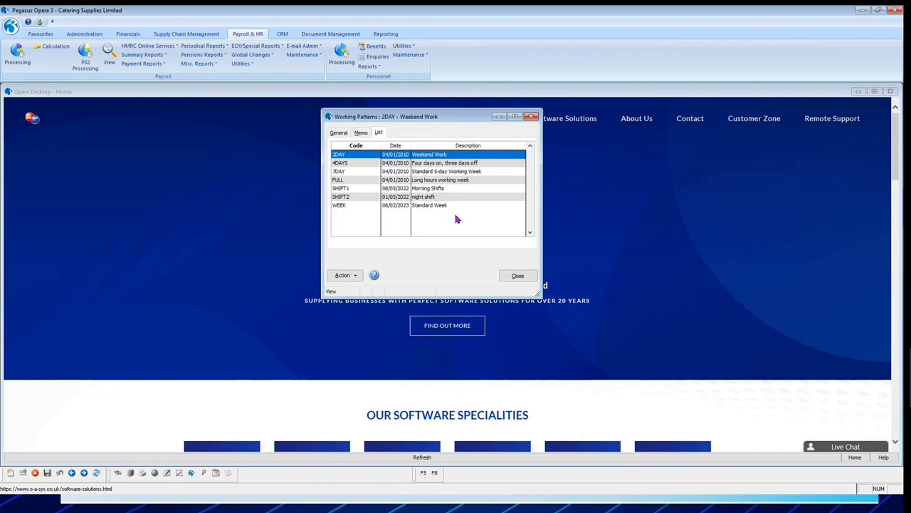
Open the WEEK standard week pattern and review its daily start, finish and break times.
{"action": "left_click", "coordinate": [423, 206]}
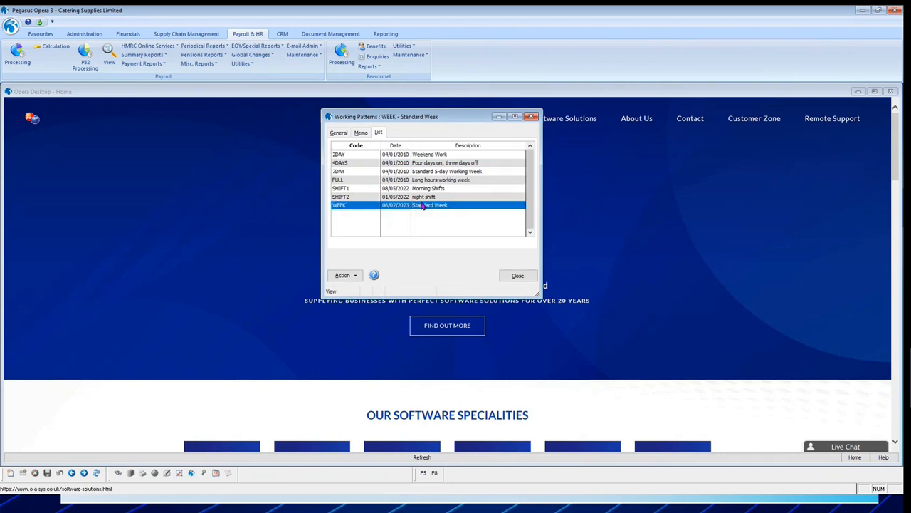
{"action": "double_click", "coordinate": [423, 205]}
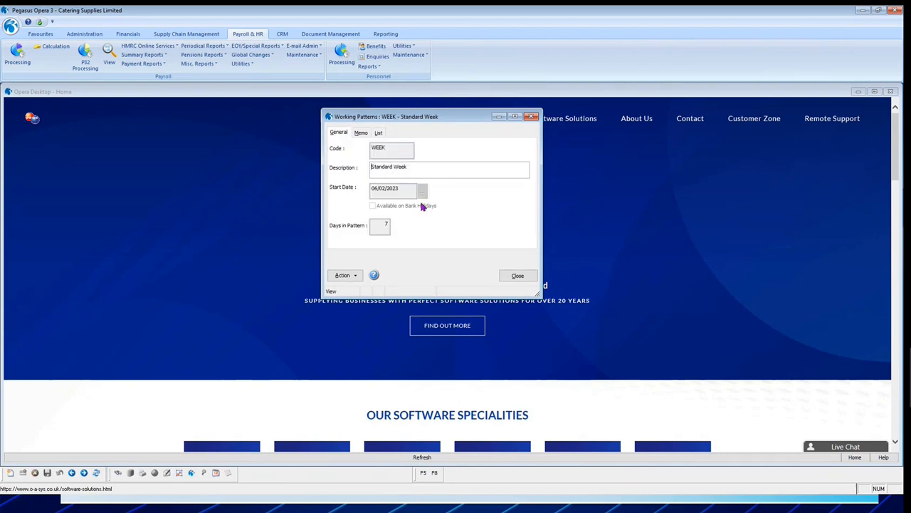
{"action": "left_click", "coordinate": [352, 275]}
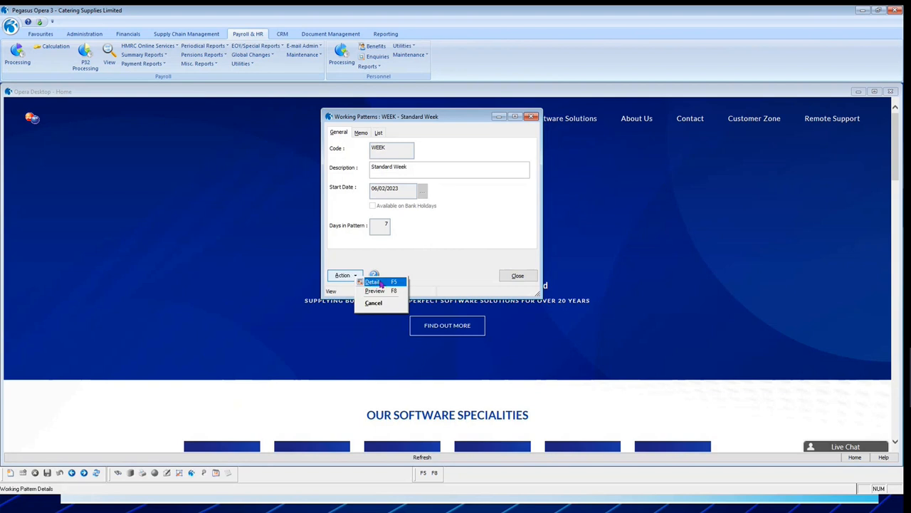
{"action": "left_click", "coordinate": [381, 282]}
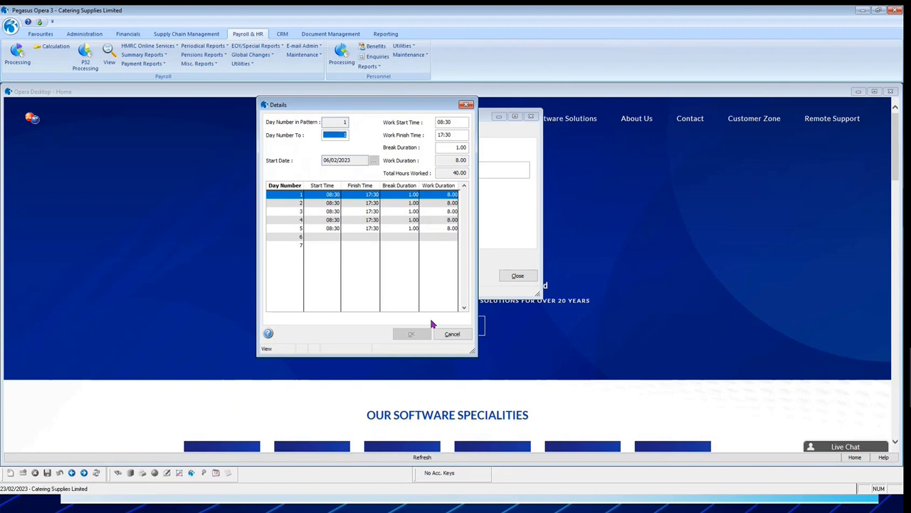
{"action": "left_click", "coordinate": [455, 334]}
Preview the calendar of the WEEK pattern, then return to its general details.
{"action": "left_click", "coordinate": [342, 273]}
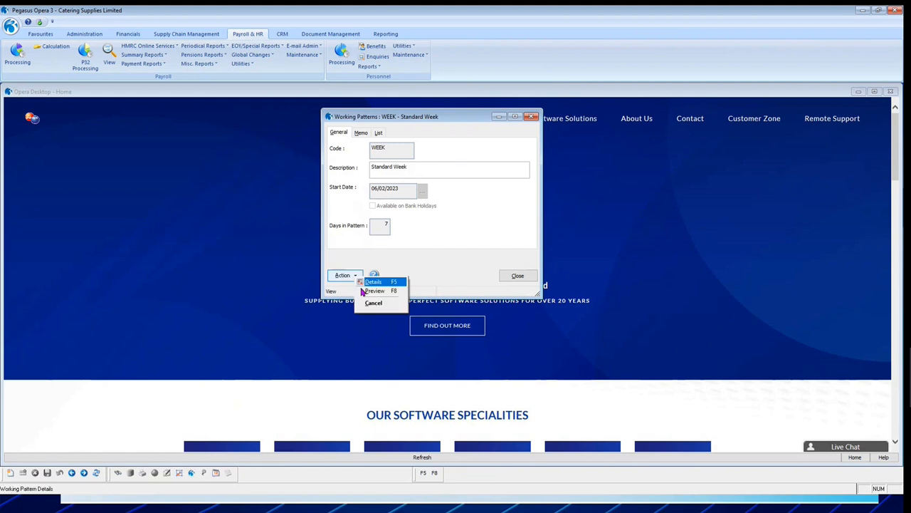
{"action": "left_click", "coordinate": [372, 292]}
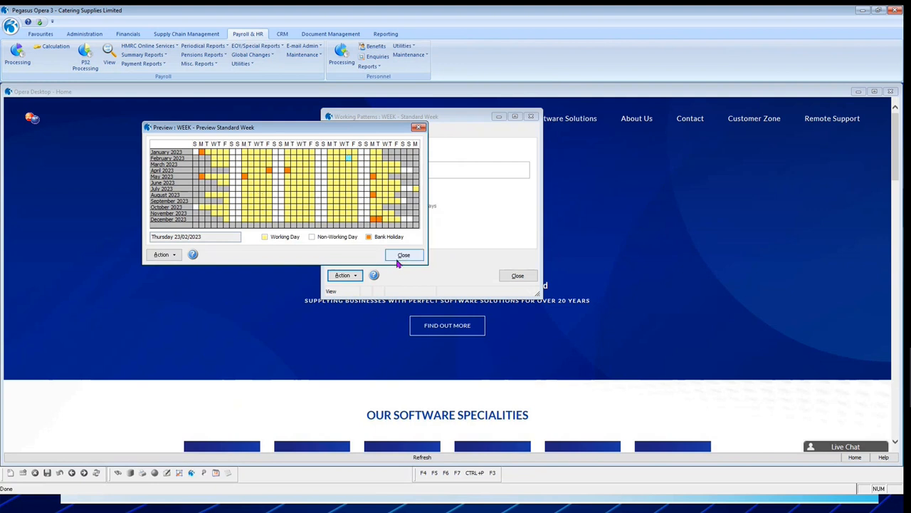
{"action": "left_click", "coordinate": [403, 256]}
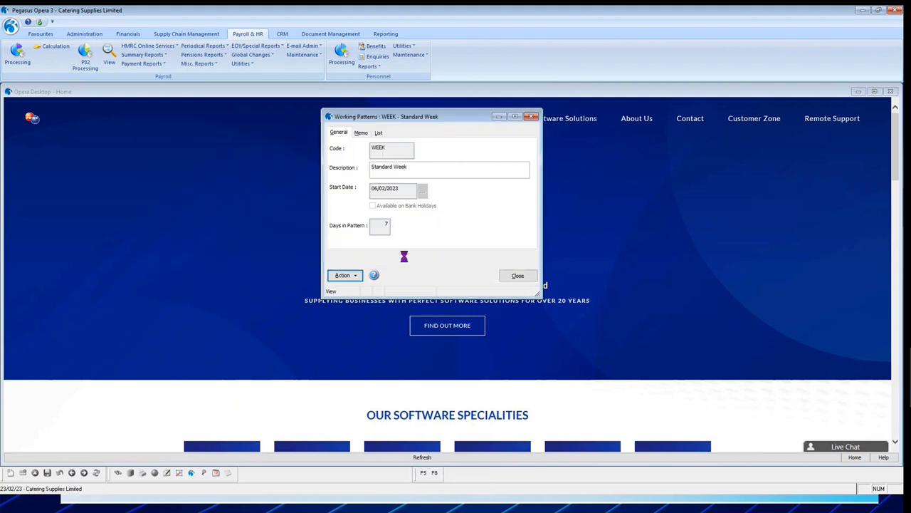
{"action": "left_click", "coordinate": [378, 133]}
{"action": "left_click", "coordinate": [339, 133]}
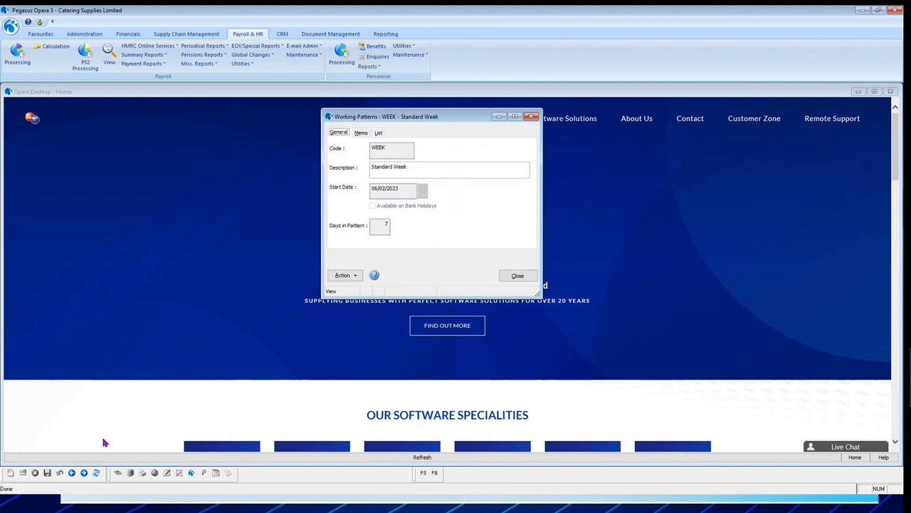
Start a new working pattern with code 111 and description "! week calendar".
{"action": "left_click", "coordinate": [10, 474]}
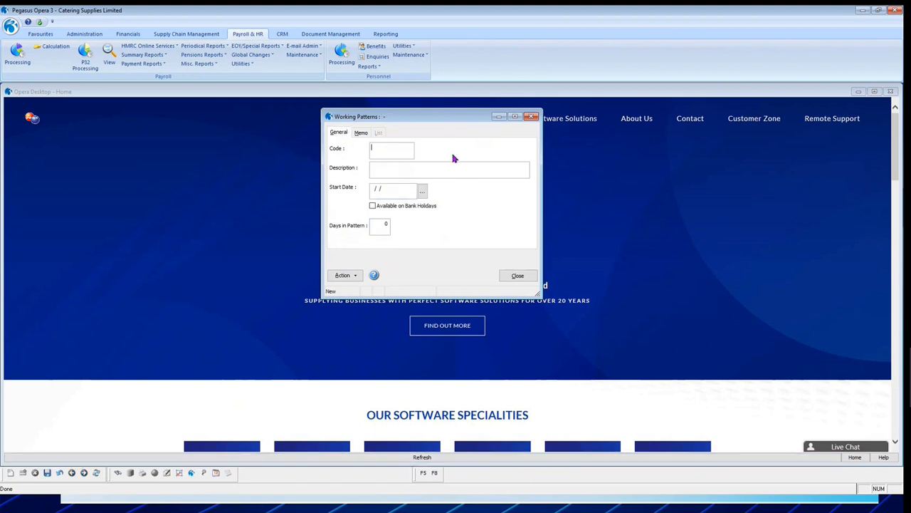
{"action": "type", "text": "111"}
{"action": "type", "text": "1 week"}
{"action": "type", "text": " calendart"}
{"action": "key", "text": "Tab"}
{"action": "left_click", "coordinate": [438, 175]}
{"action": "key", "text": "BackSpace"}
Set the new pattern's start date to 01/02/2023 and try to save it.
{"action": "left_click", "coordinate": [423, 191]}
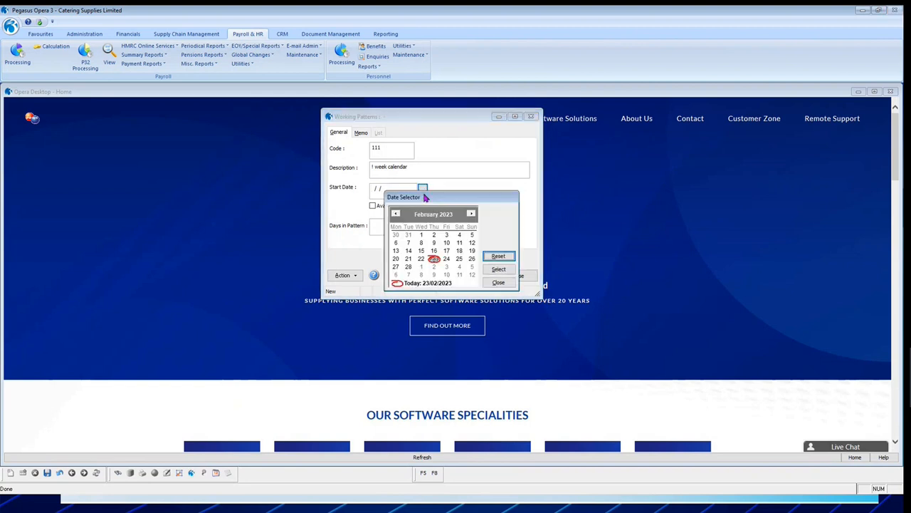
{"action": "left_click", "coordinate": [421, 235]}
{"action": "left_click", "coordinate": [498, 268]}
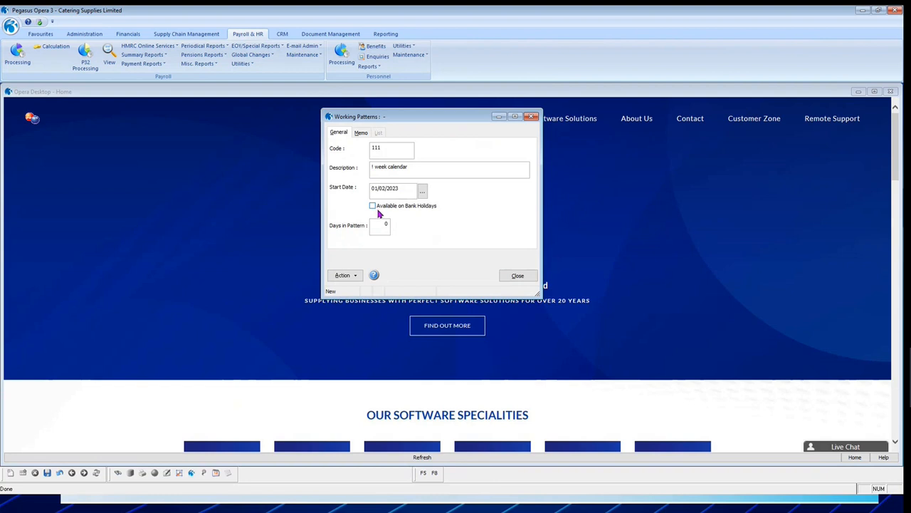
{"action": "left_click", "coordinate": [47, 472]}
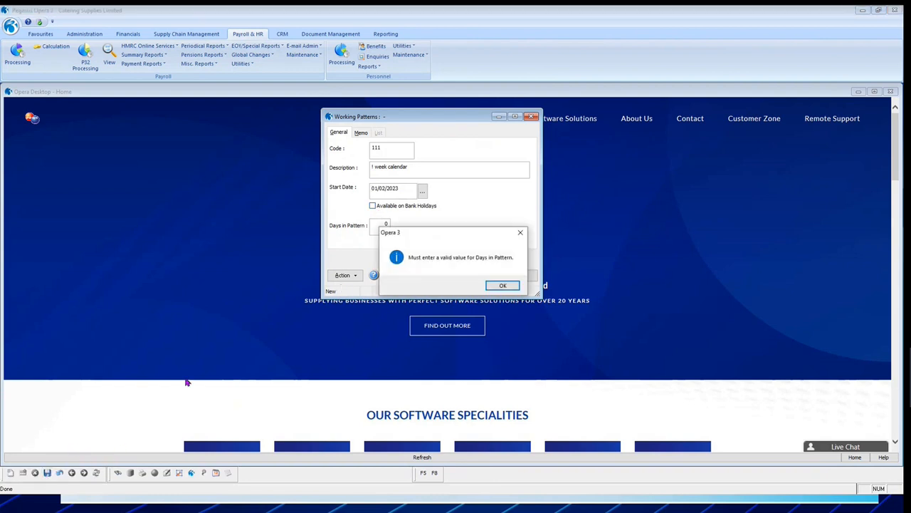
{"action": "left_click", "coordinate": [500, 286]}
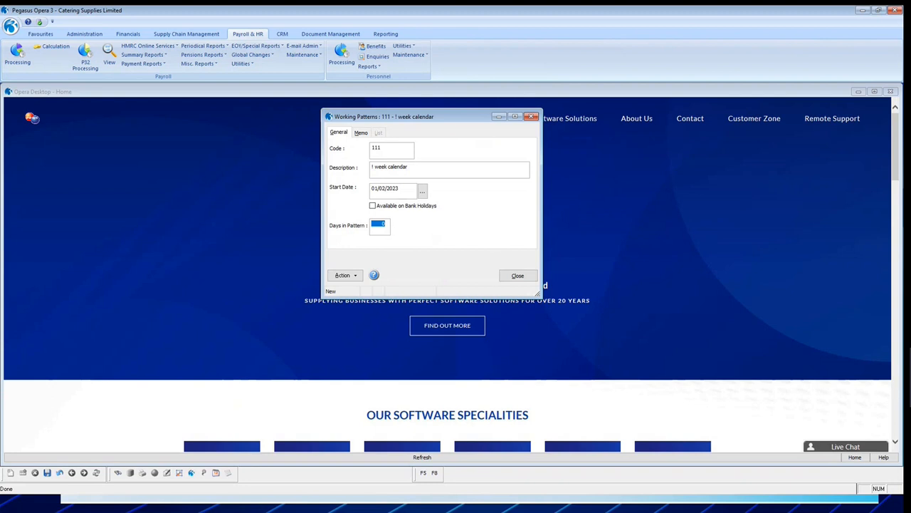
Set the days in the pattern to 7 and save the working pattern.
{"action": "type", "text": "7"}
{"action": "key", "text": "Tab"}
{"action": "left_click", "coordinate": [47, 472]}
In the pattern's details, set days 1 to 7 to start at 08:00, finish at 13:00 and have a 0.30 break.
{"action": "left_click", "coordinate": [344, 274]}
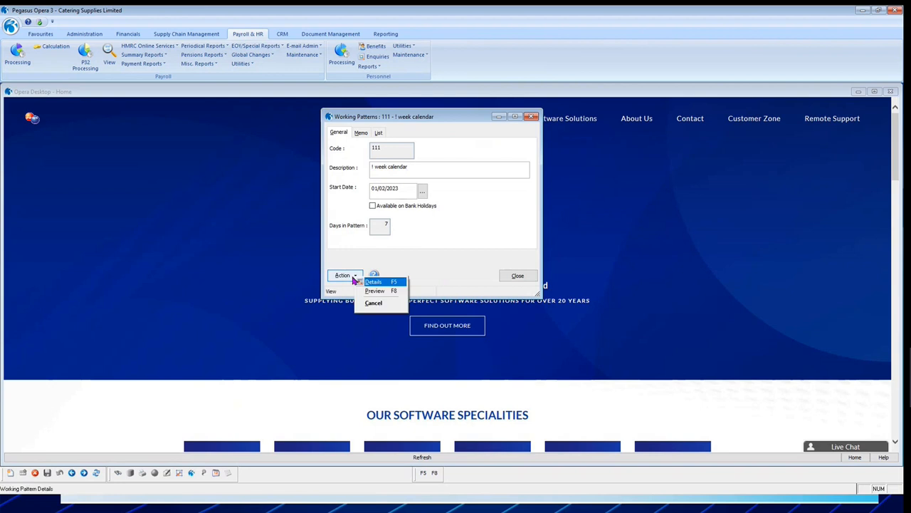
{"action": "left_click", "coordinate": [382, 281]}
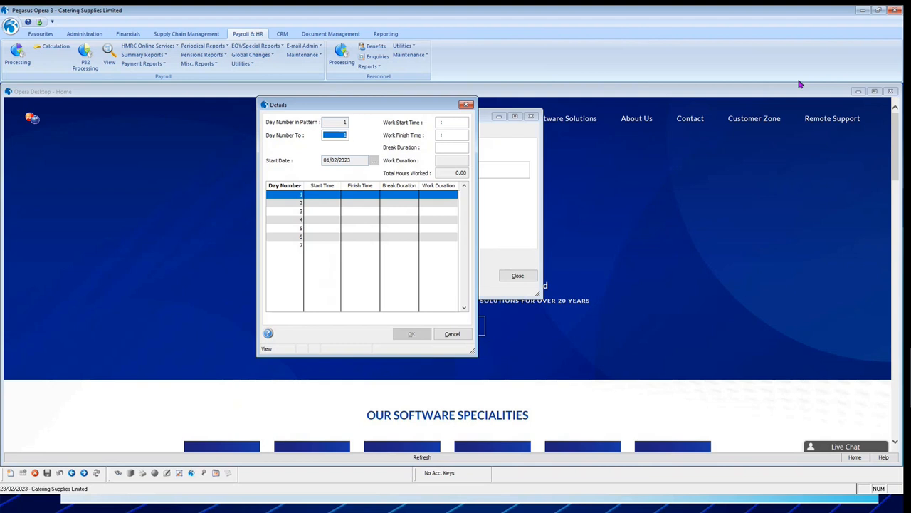
{"action": "type", "text": "7"}
{"action": "key", "text": "Tab"}
{"action": "type", "text": "08:0"}
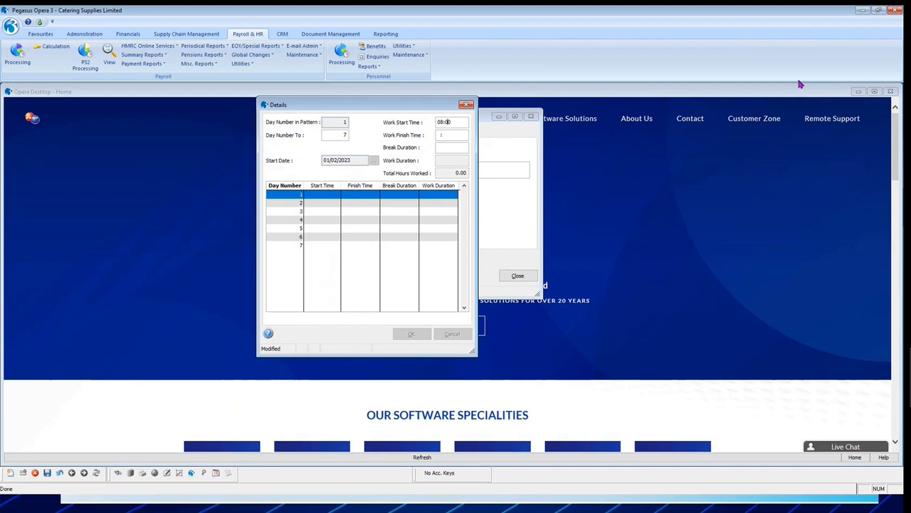
{"action": "type", "text": "0"}
{"action": "key", "text": "Tab"}
{"action": "type", "text": "13:00"}
{"action": "key", "text": "Tab"}
{"action": "type", "text": "0"}
{"action": "key", "text": "Tab"}
{"action": "key", "text": "Tab"}
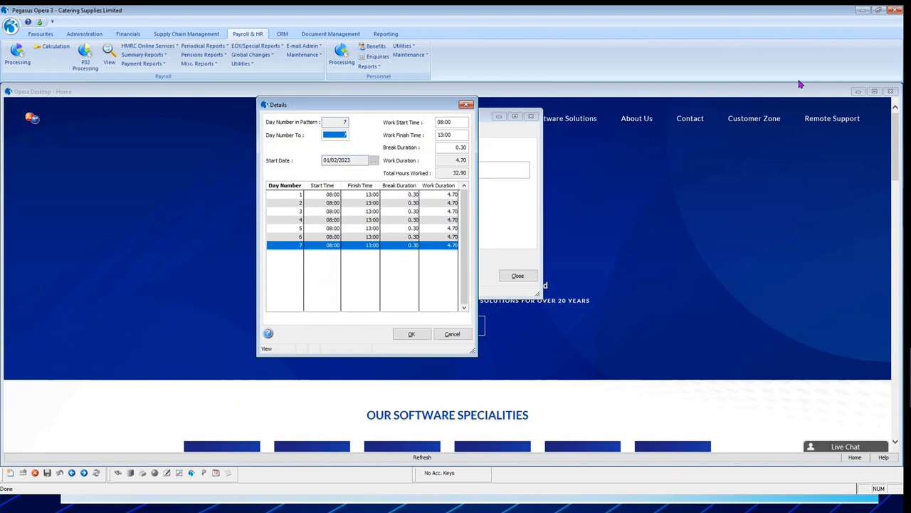
Clear the work start time, work finish time and break duration for day 6.
{"action": "left_click", "coordinate": [330, 236]}
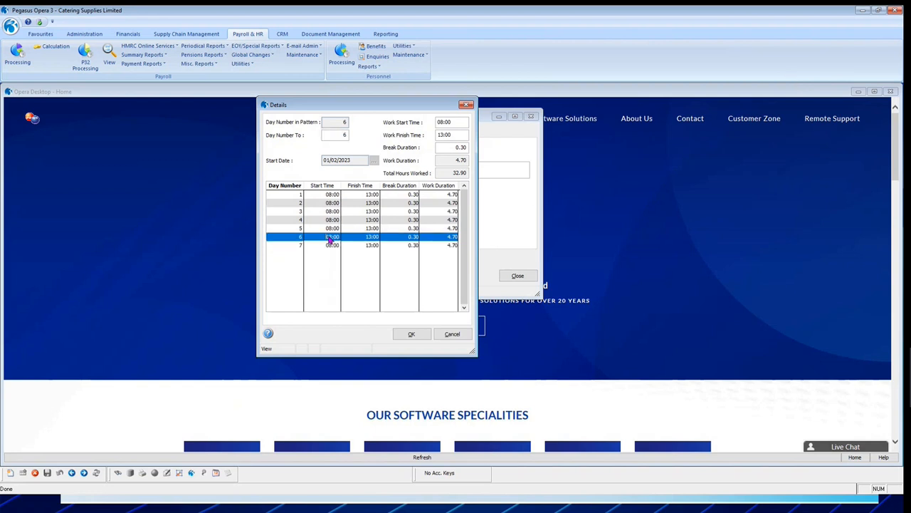
{"action": "left_click", "coordinate": [457, 121]}
{"action": "key", "text": "Delete"}
{"action": "left_click_drag", "start_coordinate": [453, 135], "coordinate": [405, 133]}
{"action": "key", "text": "Delete"}
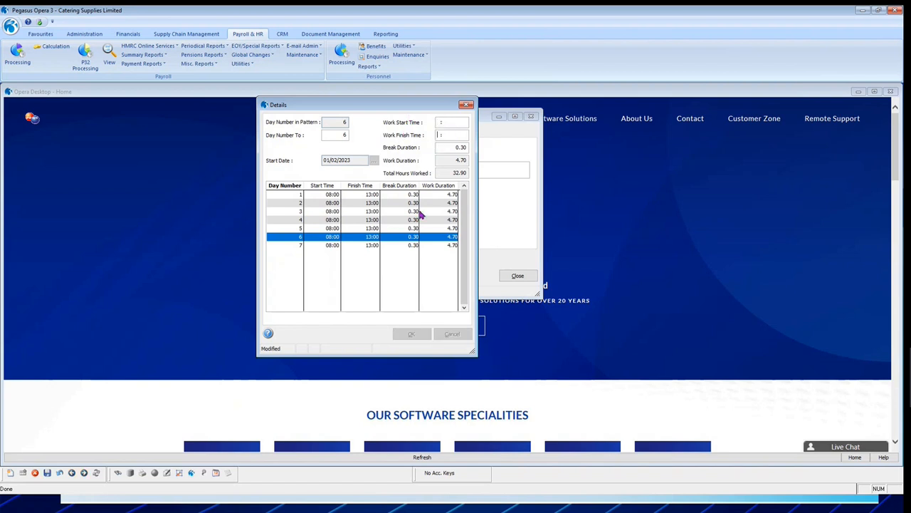
{"action": "key", "text": "Tab"}
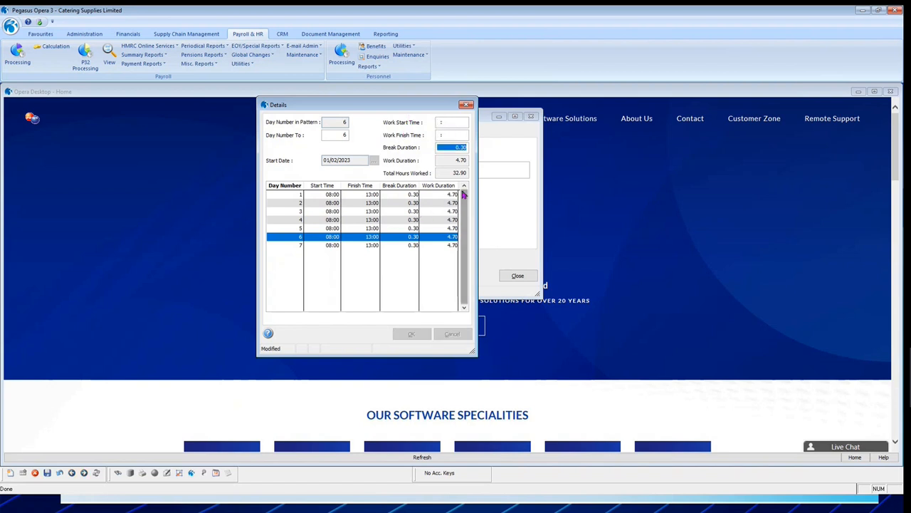
{"action": "key", "text": "Delete"}
{"action": "key", "text": "Tab"}
{"action": "key", "text": "Tab"}
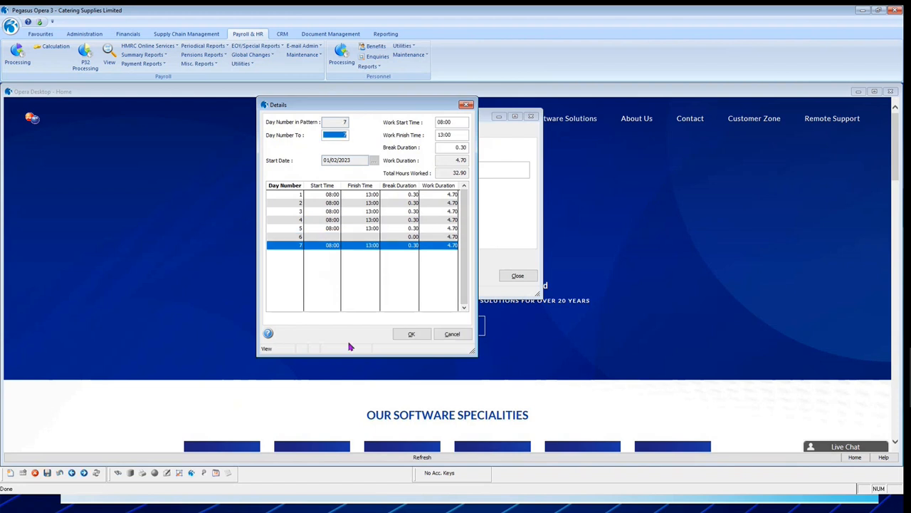
Clear the start time, finish time and break duration for day 2, and save all changes to the day details.
{"action": "left_click", "coordinate": [336, 204]}
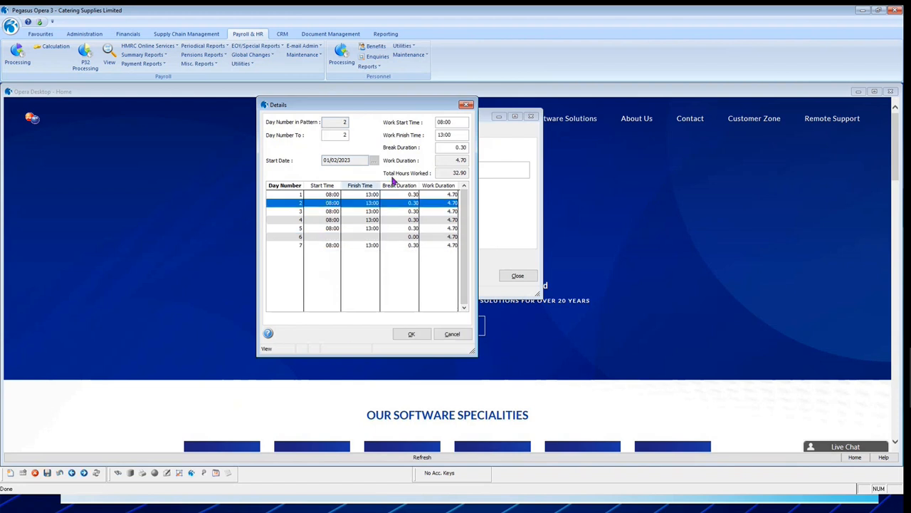
{"action": "left_click_drag", "start_coordinate": [459, 123], "coordinate": [437, 135]}
{"action": "key", "text": "Delete"}
{"action": "key", "text": "Delete"}
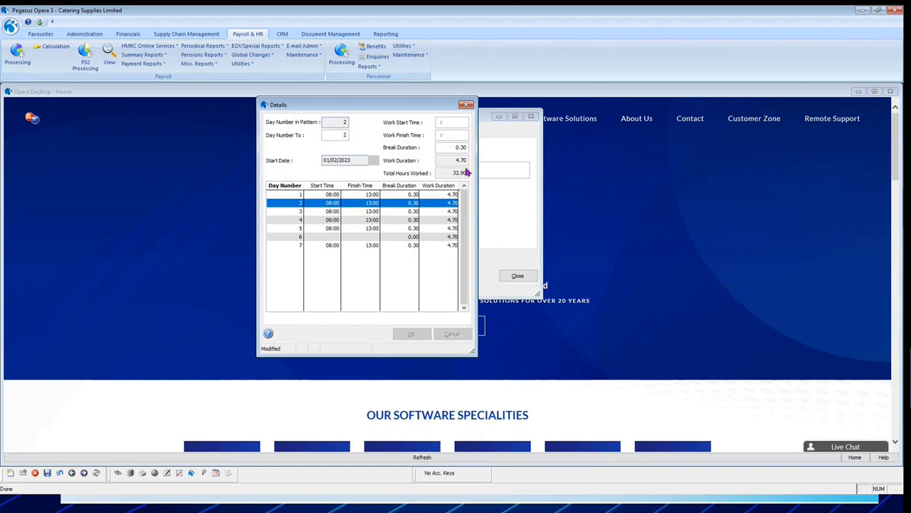
{"action": "key", "text": "Tab"}
{"action": "key", "text": "Delete"}
{"action": "key", "text": "Tab"}
{"action": "left_click", "coordinate": [47, 473]}
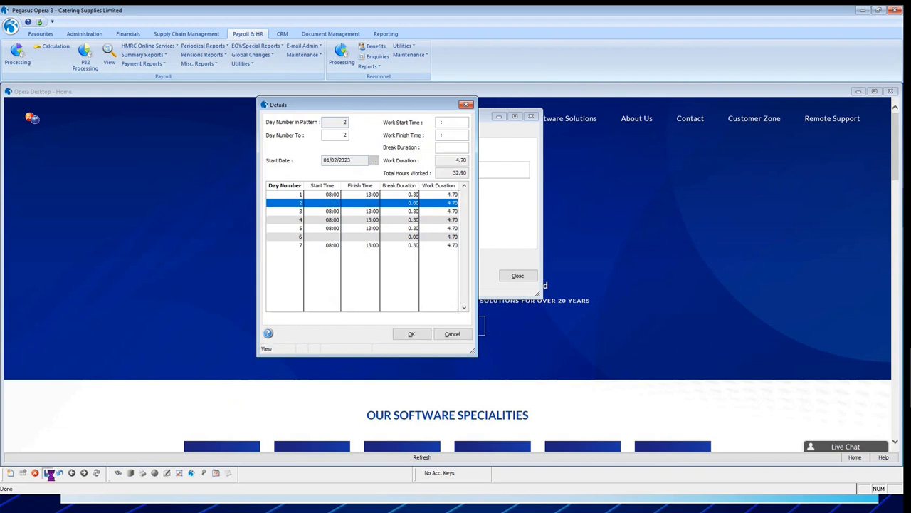
{"action": "left_click", "coordinate": [410, 334]}
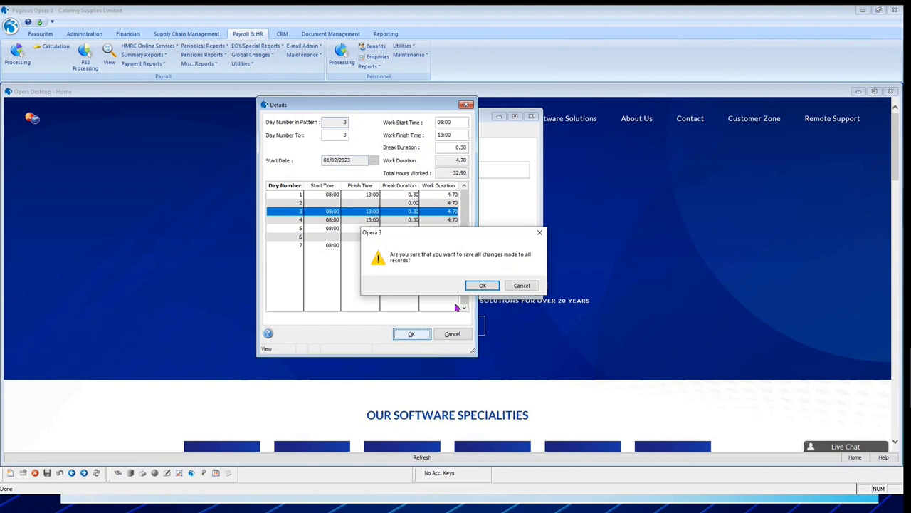
{"action": "left_click", "coordinate": [473, 287]}
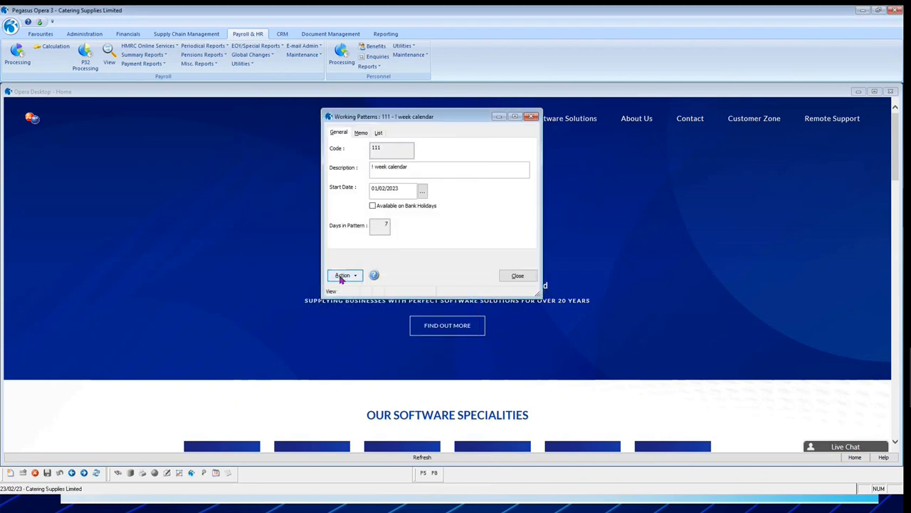
Preview the yearly calendar of the 111 working pattern and move the preview window beside the centre.
{"action": "left_click", "coordinate": [343, 275]}
{"action": "left_click", "coordinate": [381, 292]}
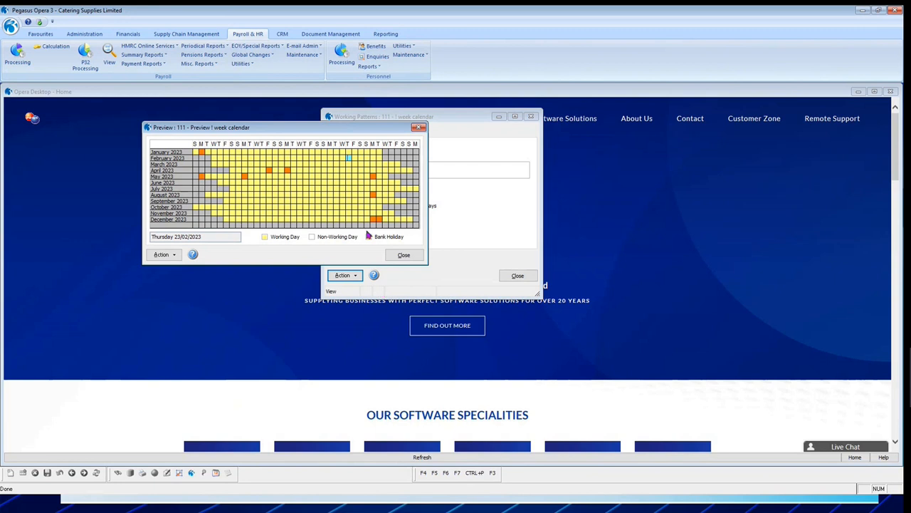
{"action": "left_click_drag", "start_coordinate": [269, 131], "coordinate": [391, 140]}
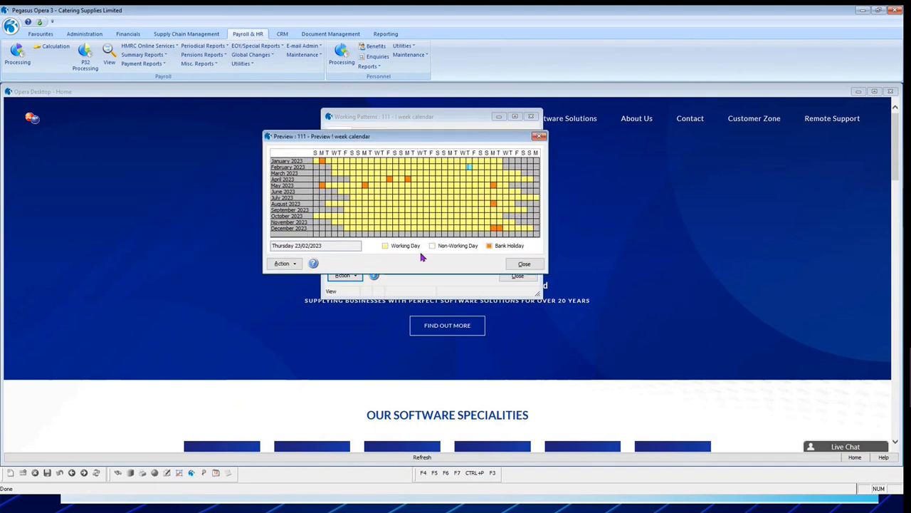
Close the calendar preview and the working pattern, then open the Personnel bank details and show them as a list.
{"action": "left_click", "coordinate": [524, 264]}
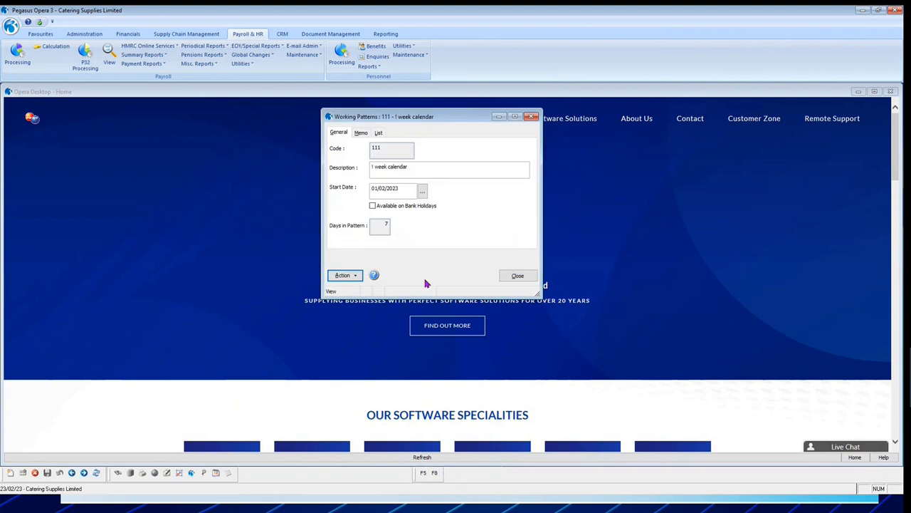
{"action": "left_click", "coordinate": [519, 277]}
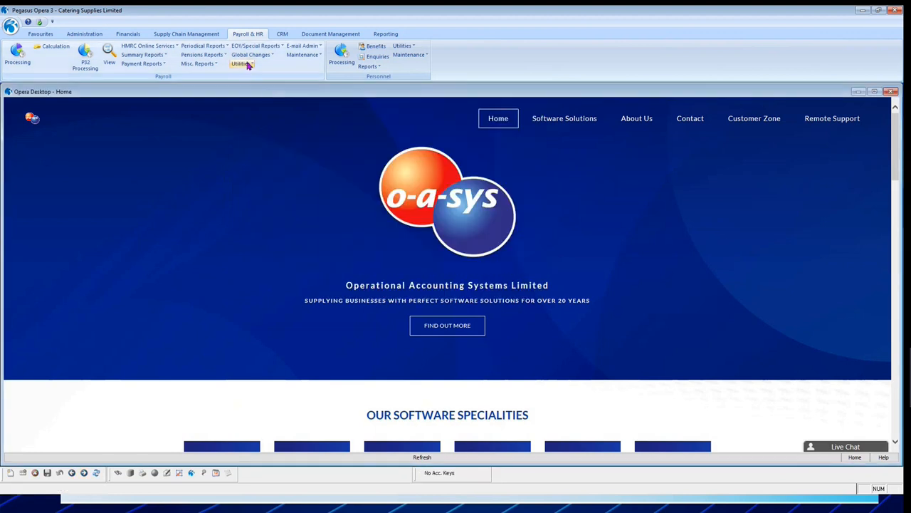
{"action": "left_click", "coordinate": [404, 55]}
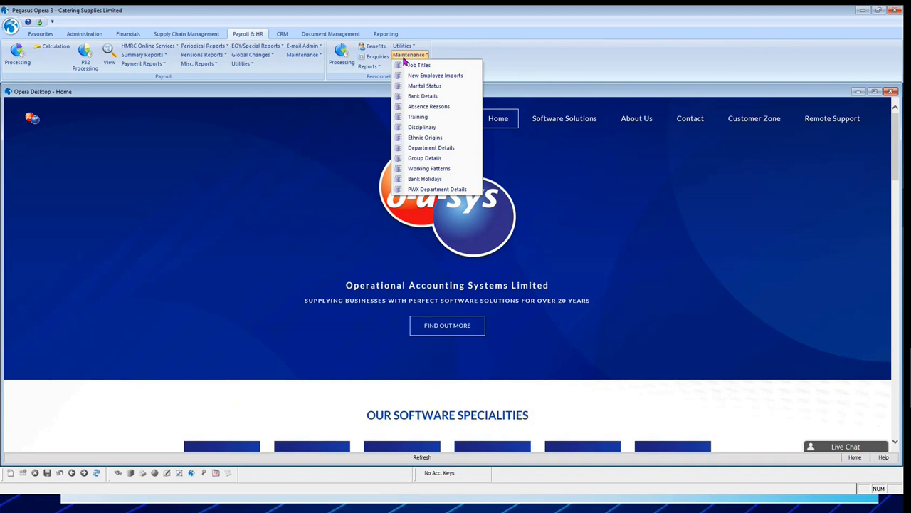
{"action": "left_click", "coordinate": [428, 96]}
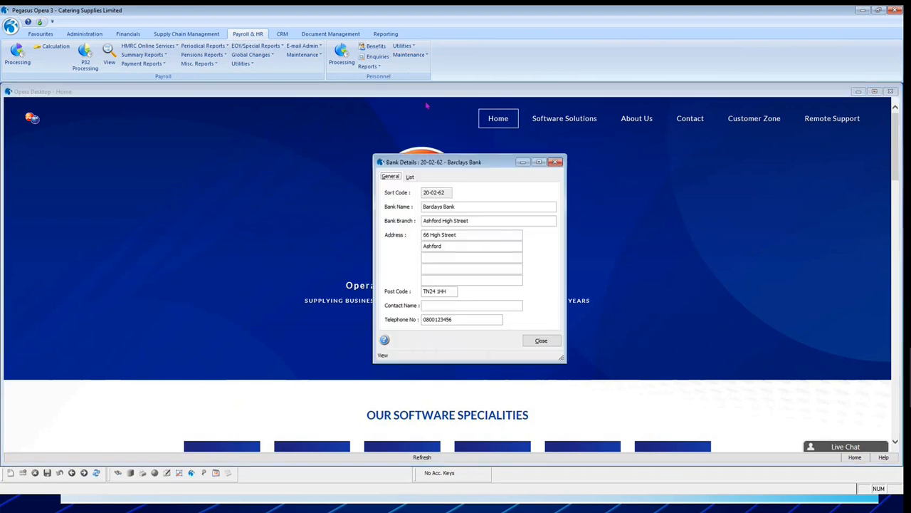
{"action": "left_click_drag", "start_coordinate": [451, 163], "coordinate": [384, 128]}
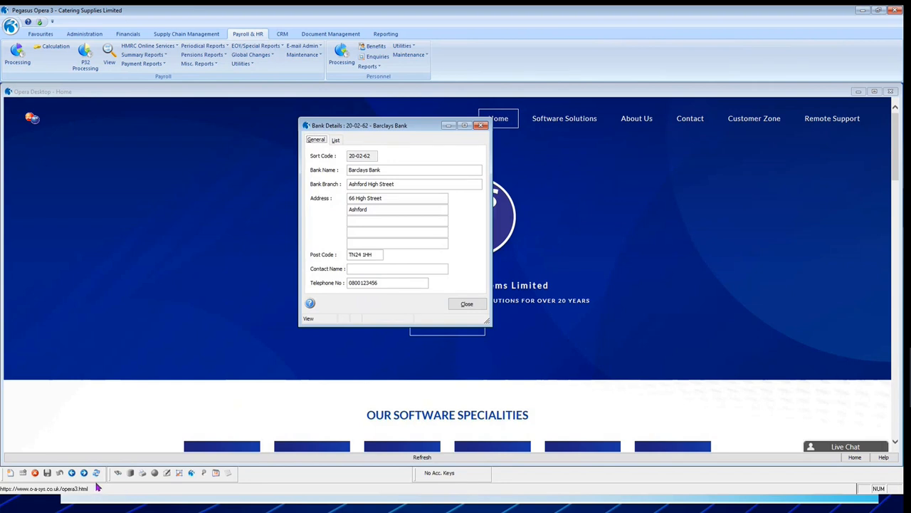
{"action": "left_click", "coordinate": [336, 140]}
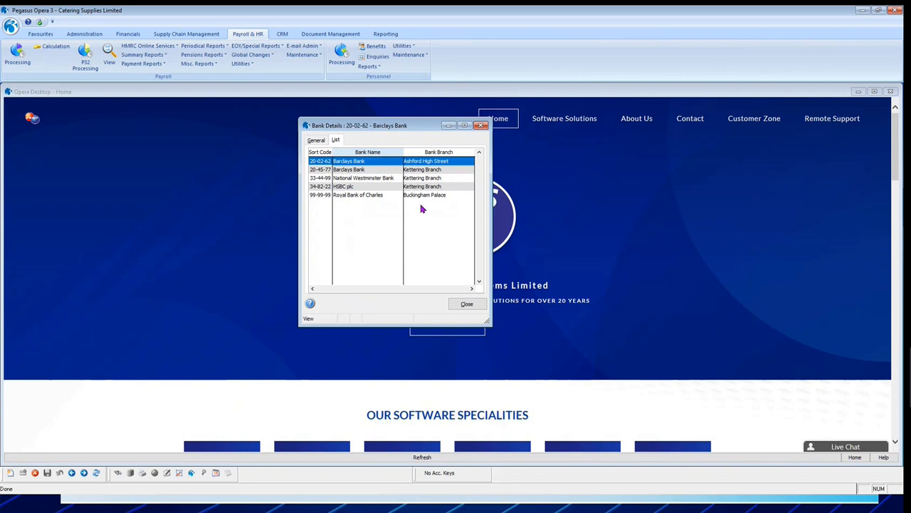
{"action": "left_click_drag", "start_coordinate": [385, 126], "coordinate": [352, 121]}
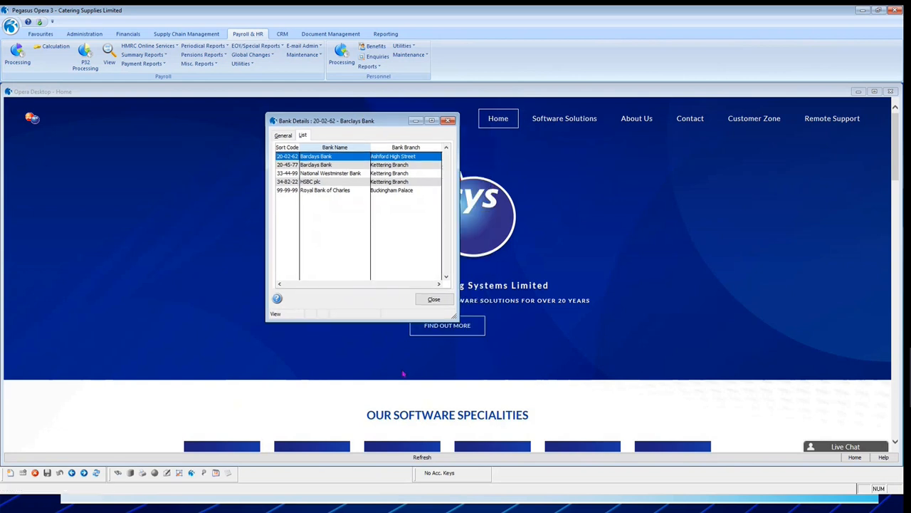
Publish the bank account list to the screen, look through the whole report and close its preview.
{"action": "left_click", "coordinate": [143, 473]}
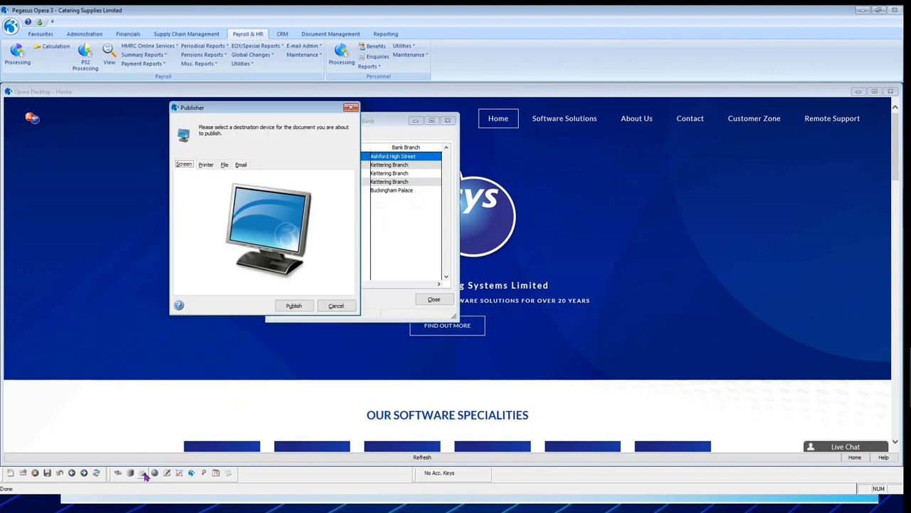
{"action": "left_click", "coordinate": [292, 306]}
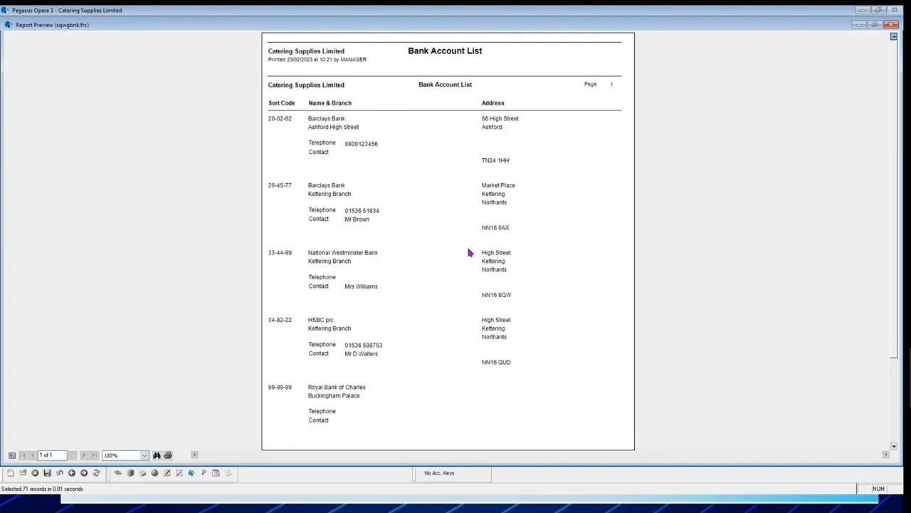
{"action": "scroll", "coordinate": [373, 116], "scroll_direction": "down", "scroll_amount": 3}
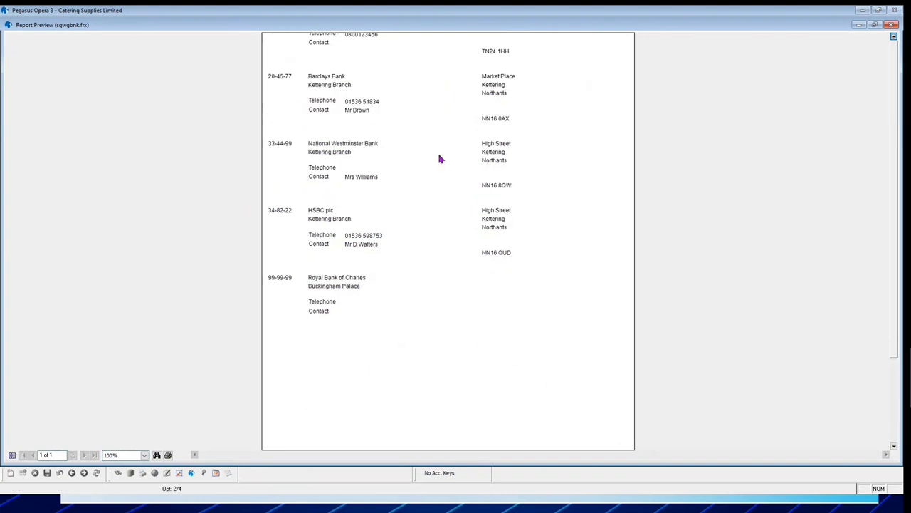
{"action": "scroll", "coordinate": [474, 159], "scroll_direction": "up", "scroll_amount": 3}
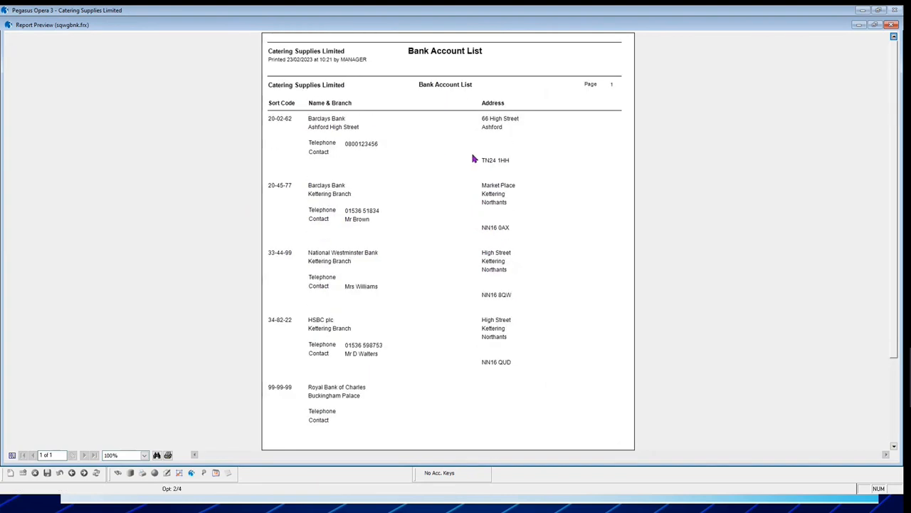
{"action": "left_click", "coordinate": [892, 24]}
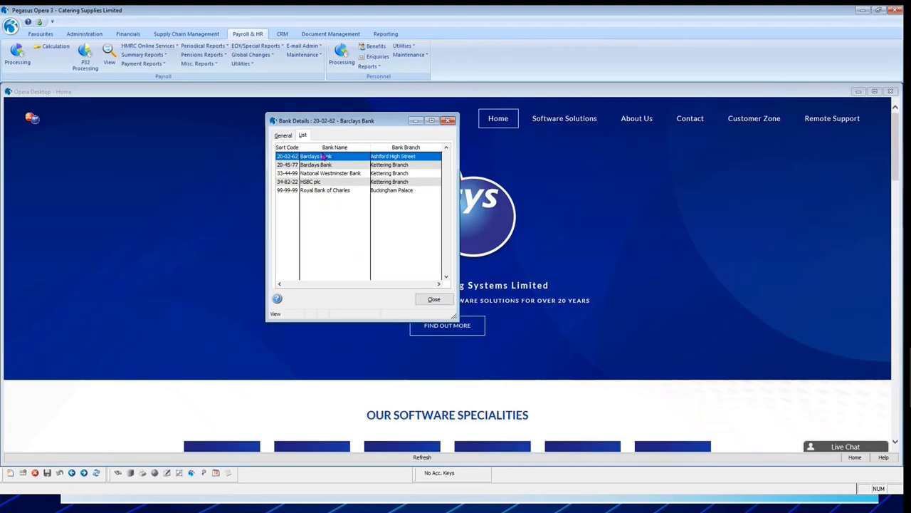
Copy the bank list's data and paste it into Sheet2 of the Book1 workbook in Excel, starting at cell A1.
{"action": "right_click", "coordinate": [342, 148]}
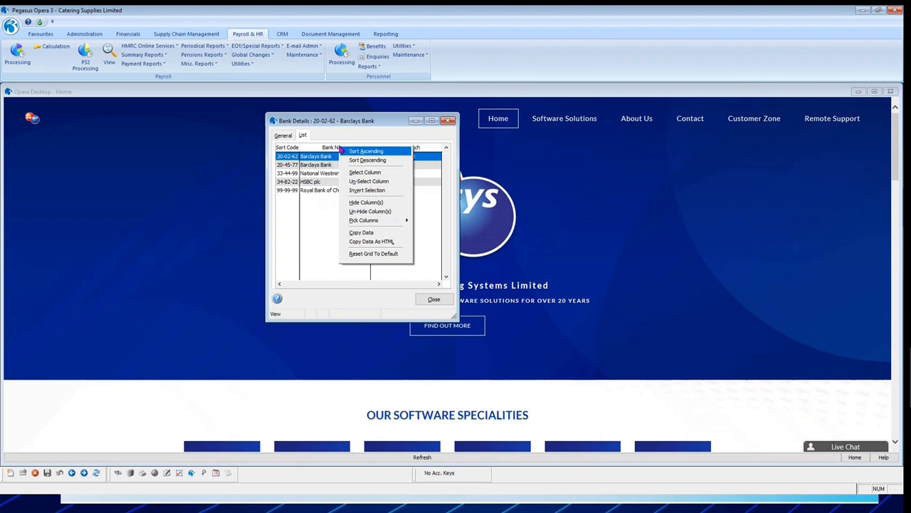
{"action": "left_click", "coordinate": [364, 236]}
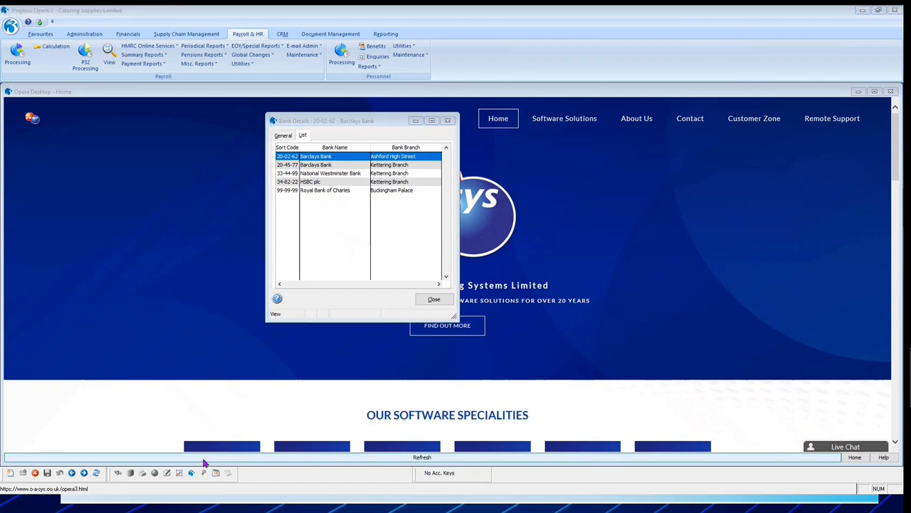
{"action": "left_click", "coordinate": [309, 482]}
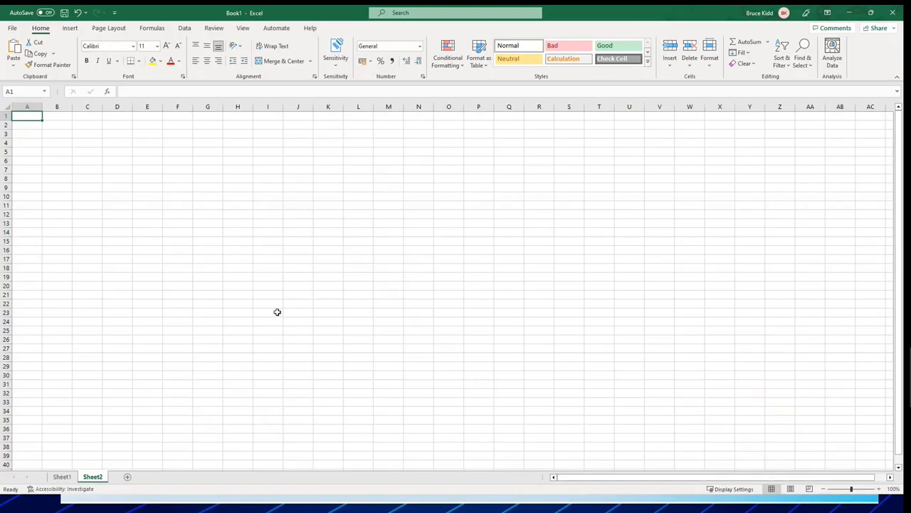
{"action": "key", "text": "ctrl+v"}
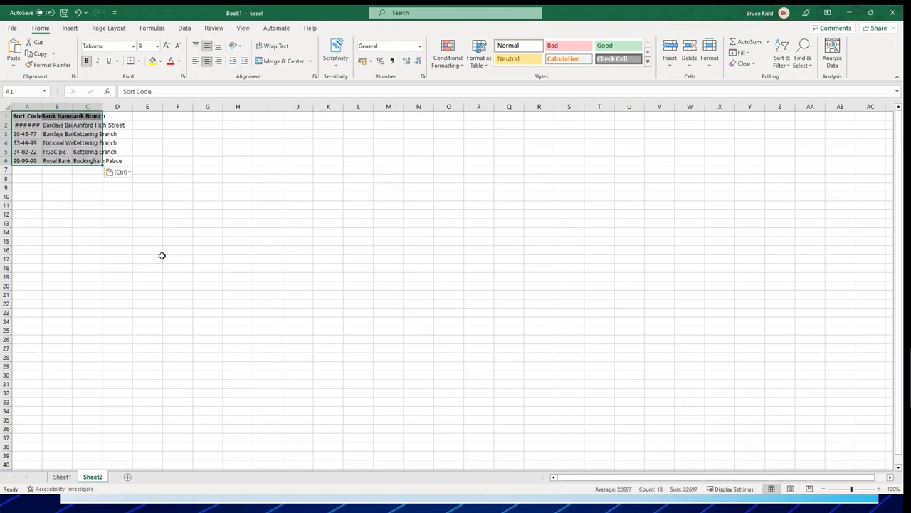
Auto-fit the widths of columns A to C to the pasted sort codes, bank names and branches.
{"action": "double_click", "coordinate": [43, 105]}
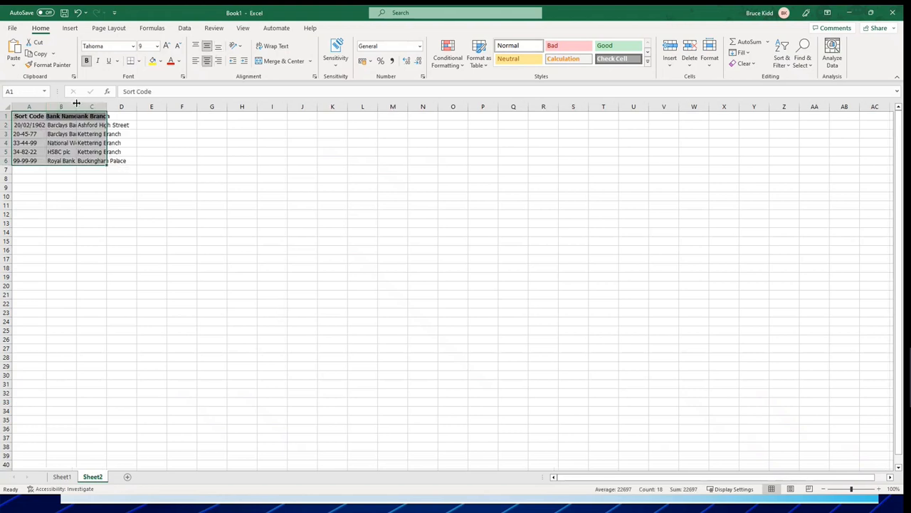
{"action": "left_click_drag", "start_coordinate": [75, 103], "coordinate": [76, 103]}
{"action": "double_click", "coordinate": [76, 104]}
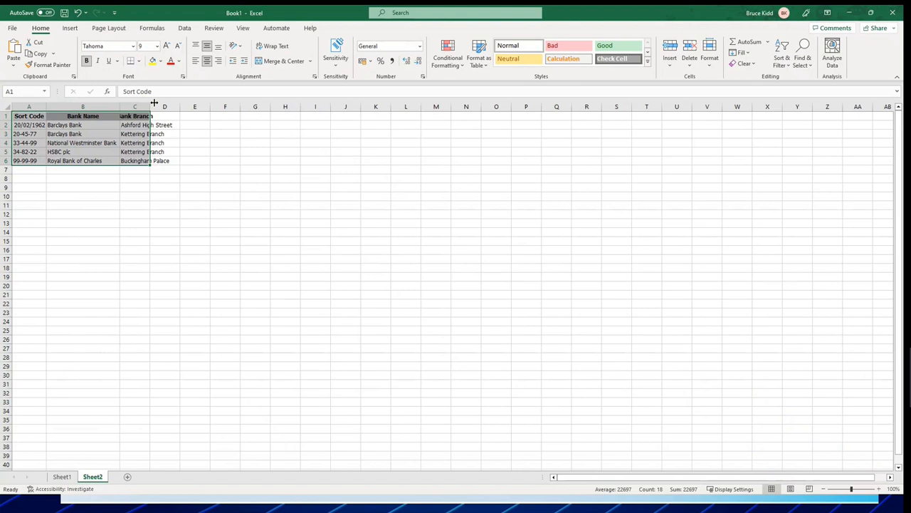
{"action": "double_click", "coordinate": [150, 101]}
{"action": "left_click", "coordinate": [215, 198]}
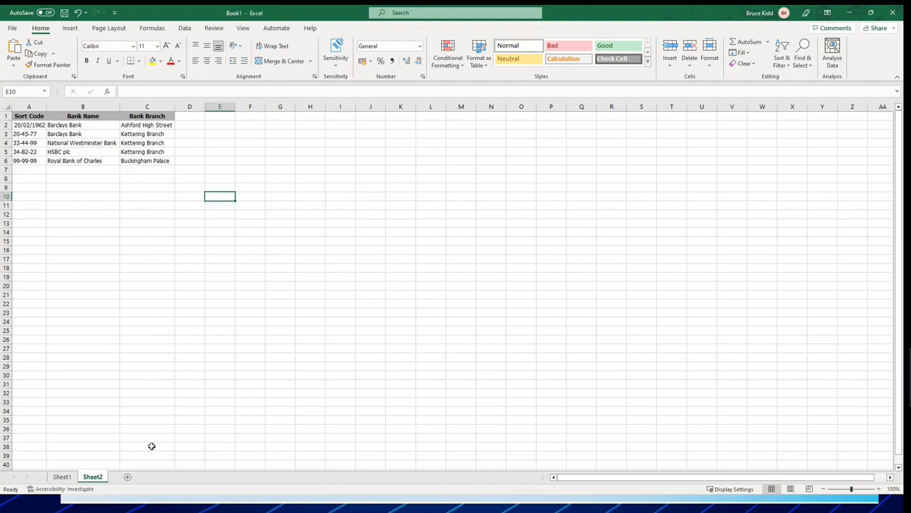
Switch back to Pegasus Opera 3 and close the Bank Details window.
{"action": "key", "text": "alt+Tab"}
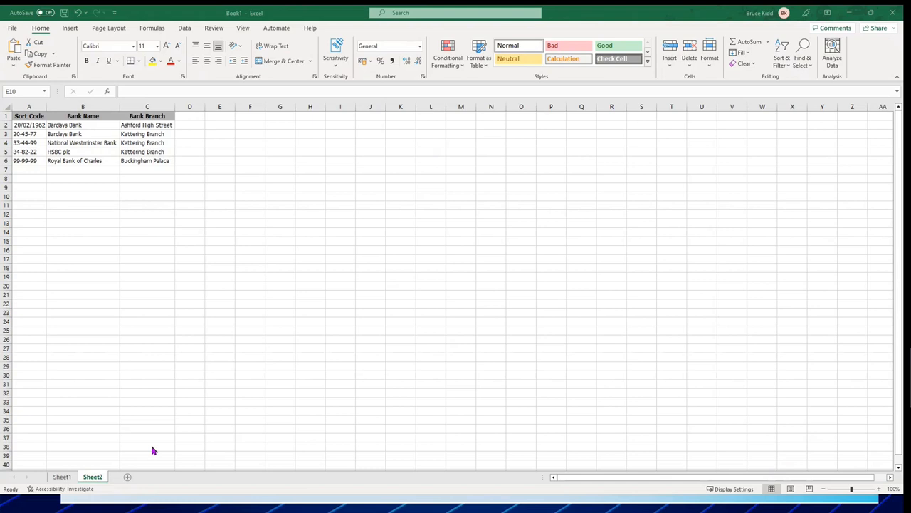
{"action": "key", "text": "alt+Tab"}
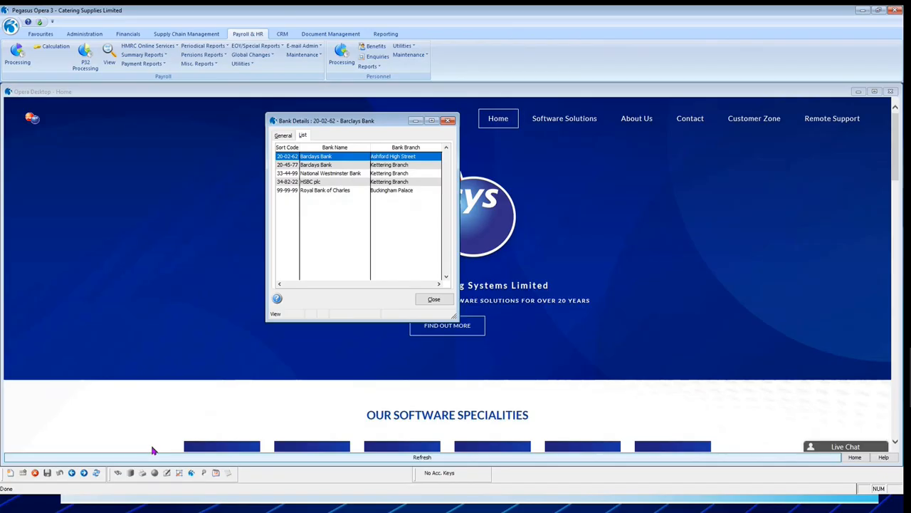
{"action": "left_click", "coordinate": [433, 299]}
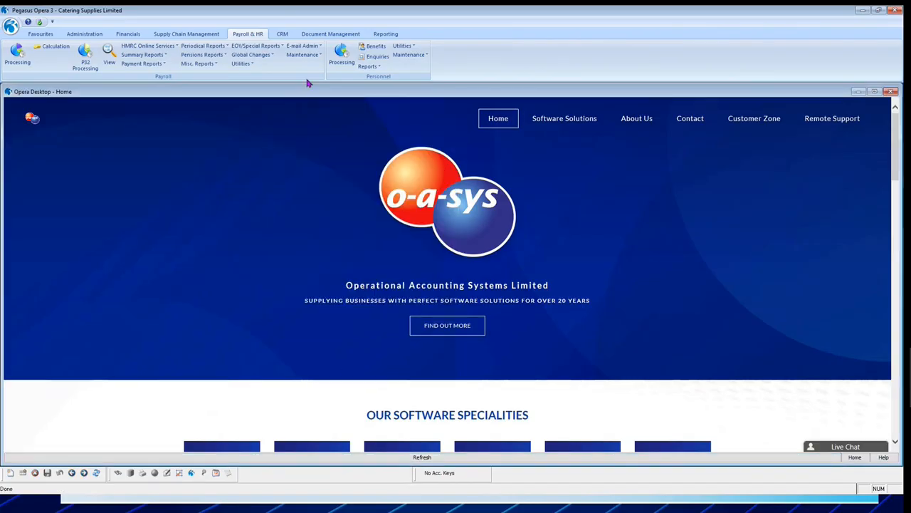
Open the Personnel job titles to view the Managing Director record, and close the window again.
{"action": "left_click", "coordinate": [410, 56]}
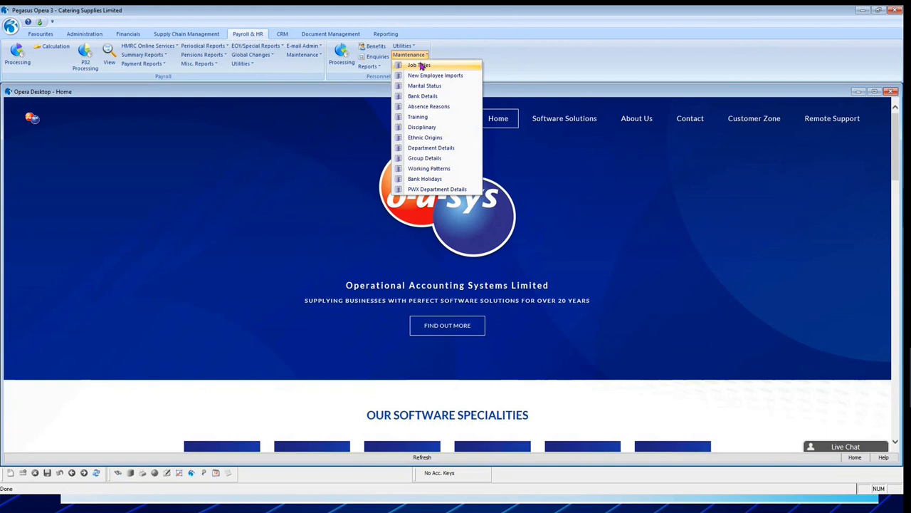
{"action": "left_click", "coordinate": [421, 66]}
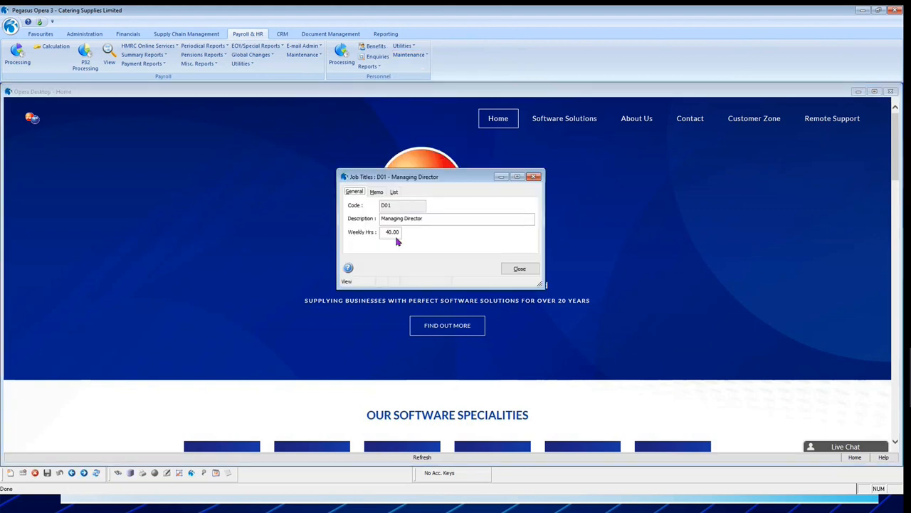
{"action": "left_click", "coordinate": [518, 271]}
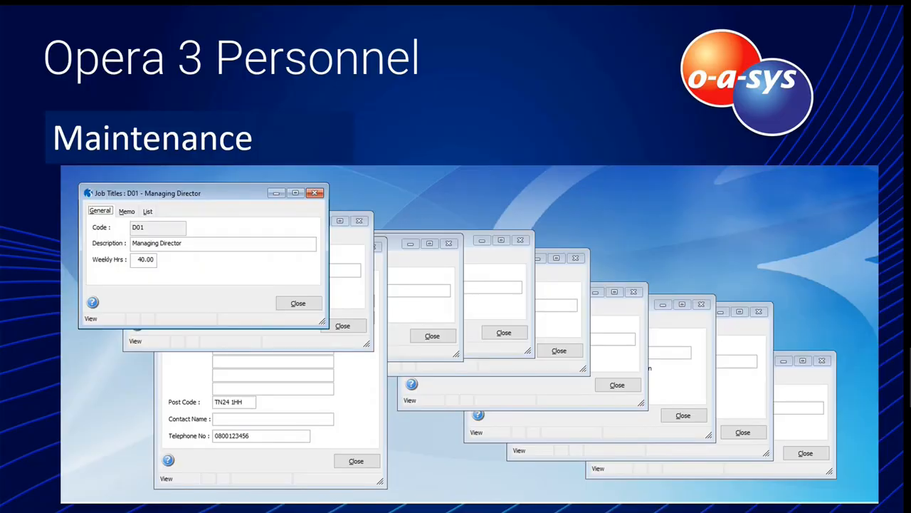
{"action": "left_click", "coordinate": [547, 221]}
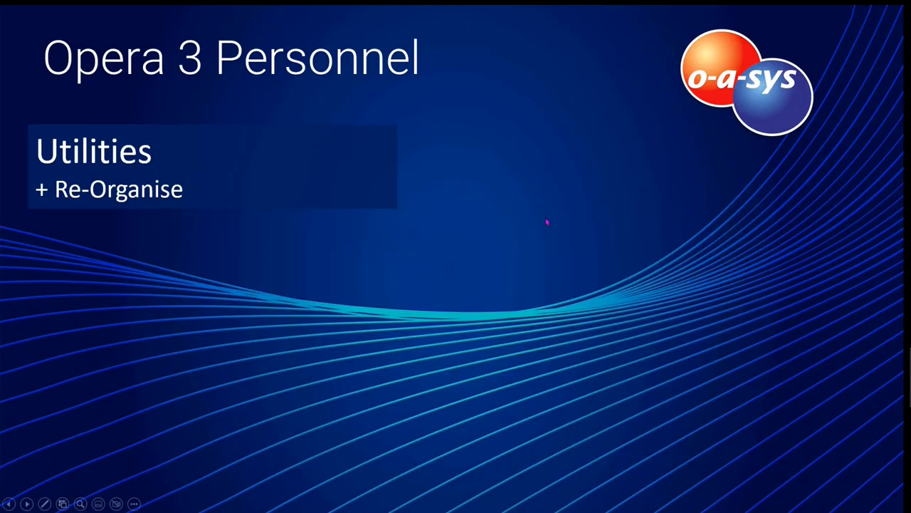
{"action": "left_click", "coordinate": [546, 221]}
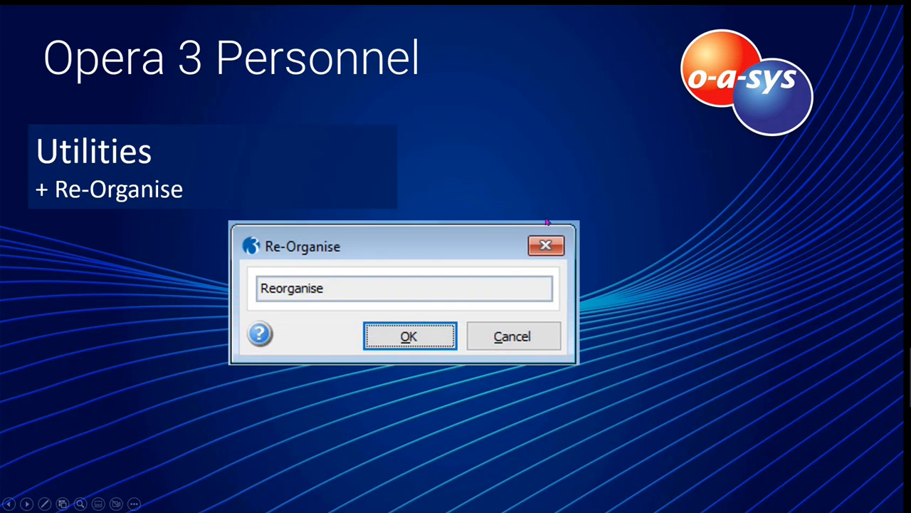
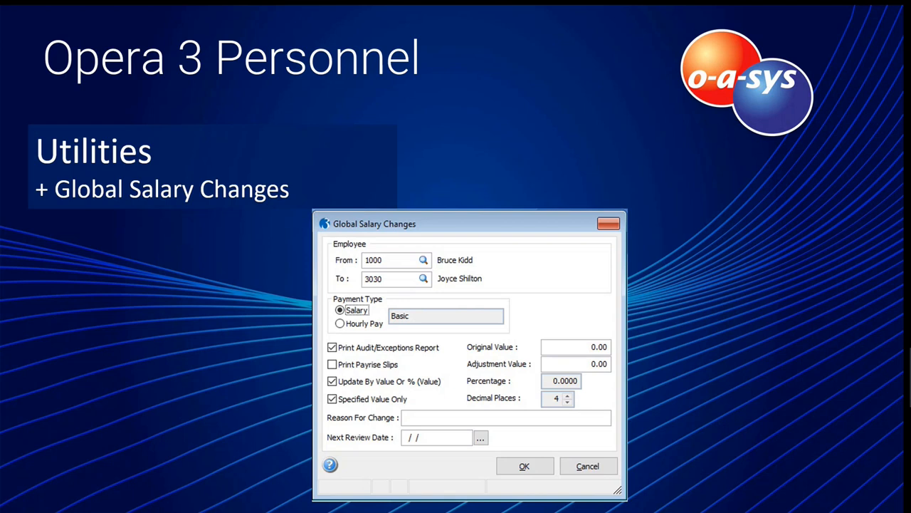
{"action": "left_click", "coordinate": [614, 312]}
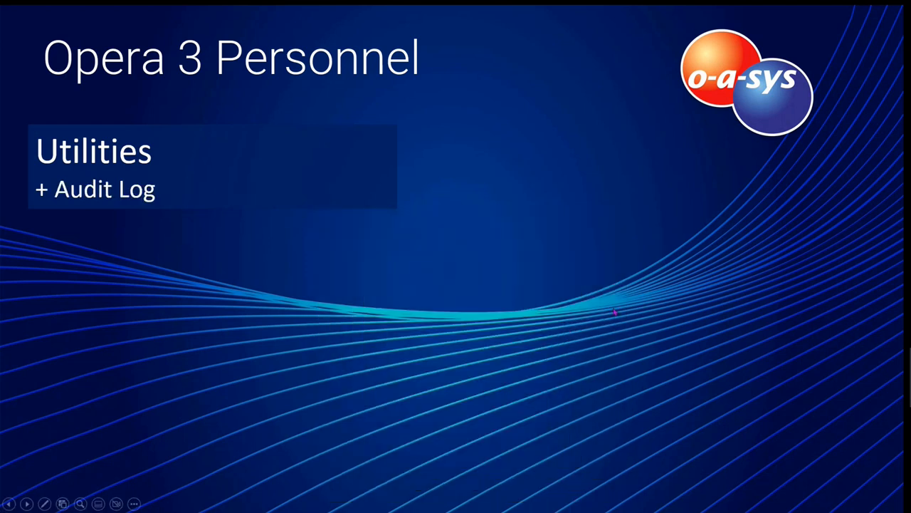
{"action": "left_click", "coordinate": [615, 312]}
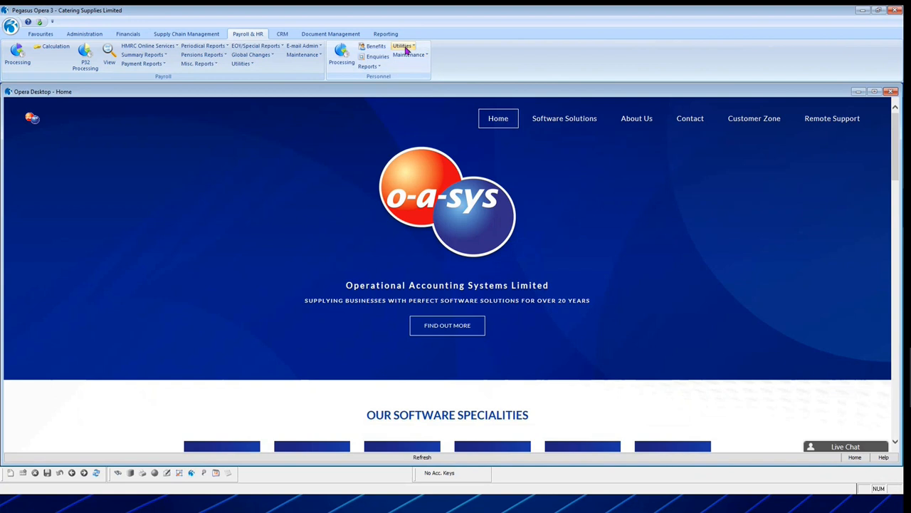
Open the Personnel utility for importing new employees to view its import settings, and cancel the form.
{"action": "left_click", "coordinate": [405, 48]}
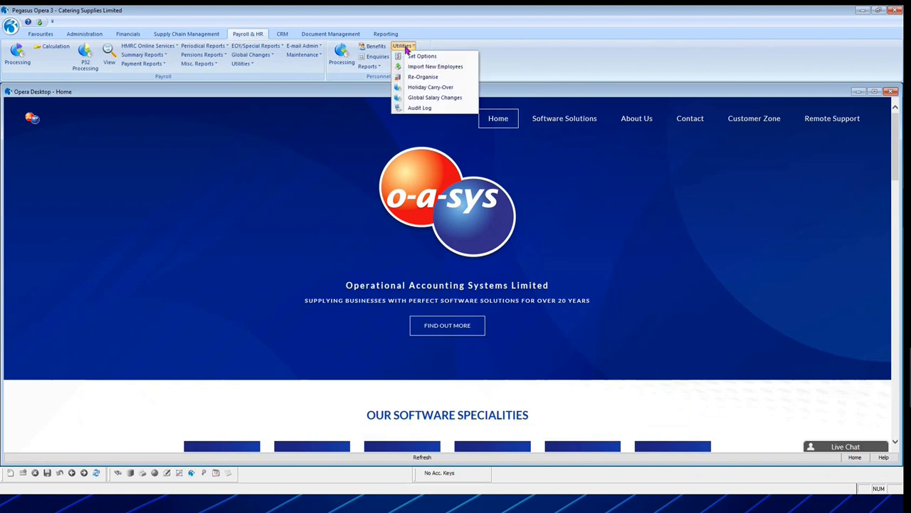
{"action": "left_click", "coordinate": [450, 67]}
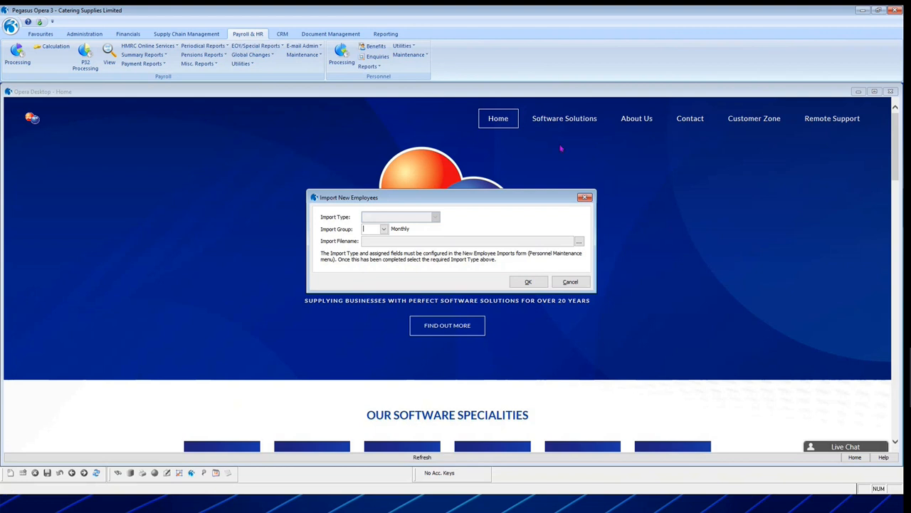
{"action": "left_click", "coordinate": [571, 281]}
Try to run the Personnel Re-Organise utility.
{"action": "left_click", "coordinate": [403, 55]}
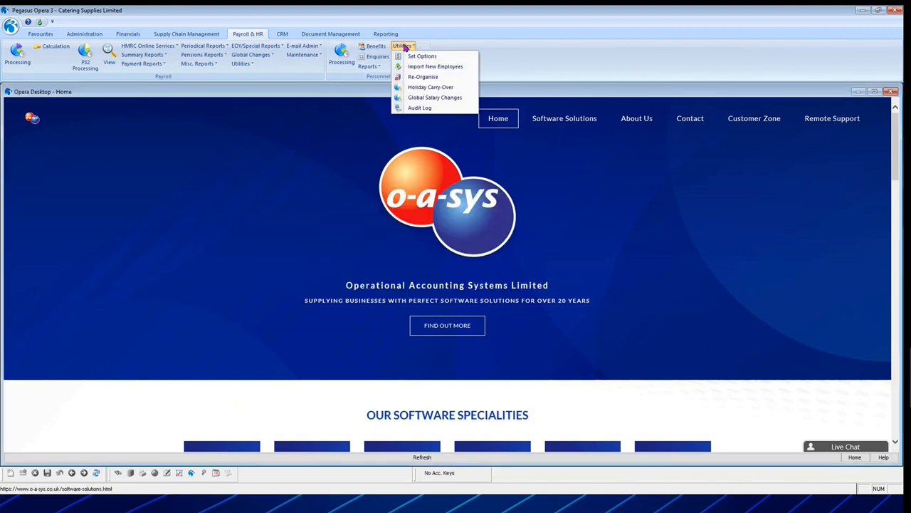
{"action": "left_click", "coordinate": [440, 76]}
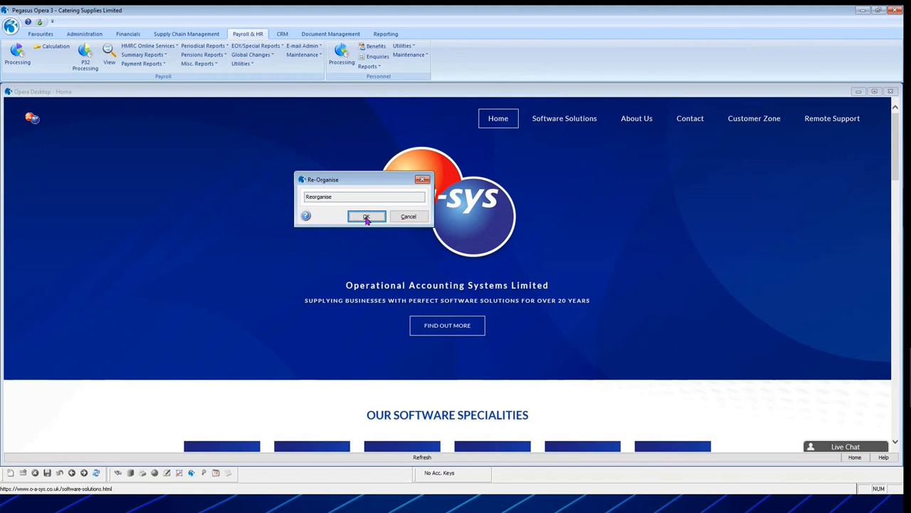
{"action": "left_click_drag", "start_coordinate": [368, 181], "coordinate": [399, 130]}
{"action": "left_click", "coordinate": [396, 166]}
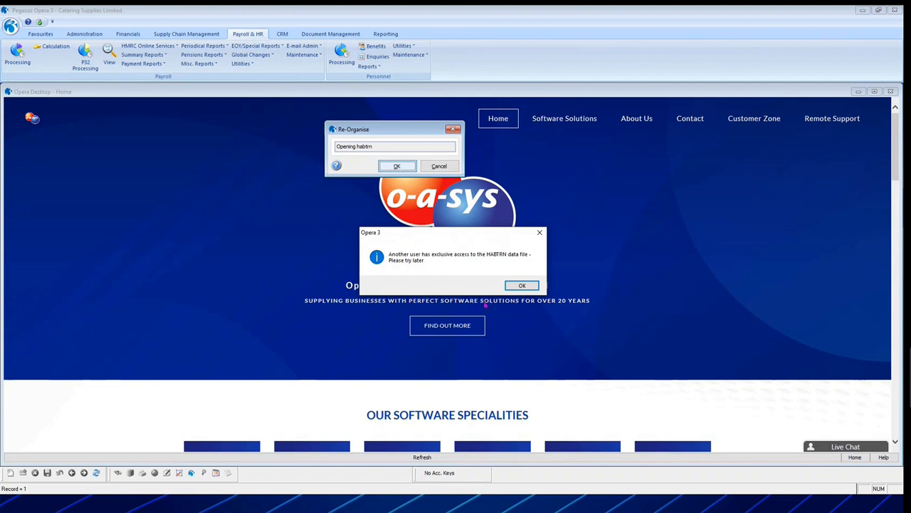
{"action": "left_click", "coordinate": [526, 285]}
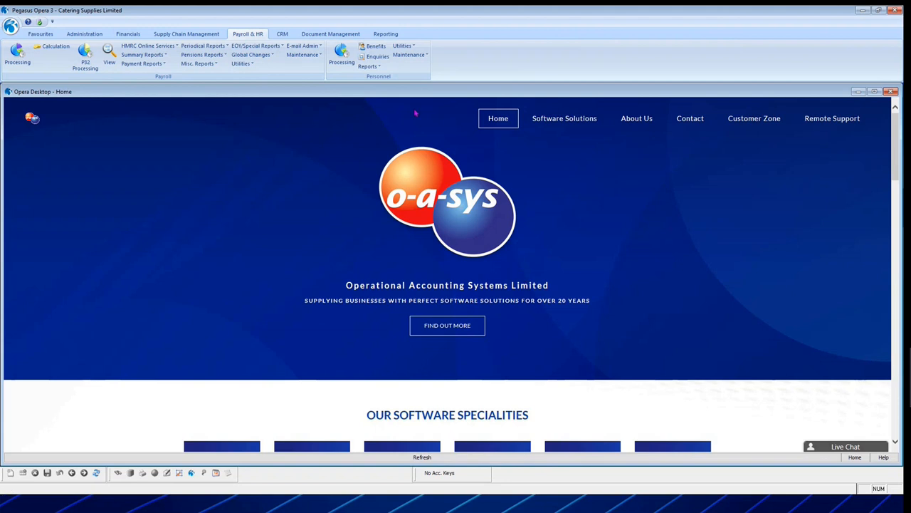
Try to run the Holiday Carry-Over for the Monthly group in employee sequence with holiday year end 31/12/2022.
{"action": "left_click", "coordinate": [403, 46]}
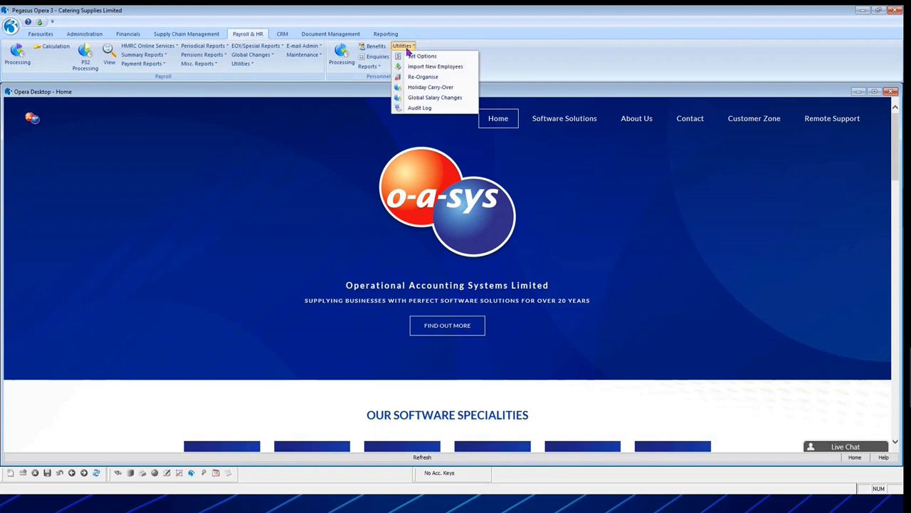
{"action": "left_click", "coordinate": [437, 86]}
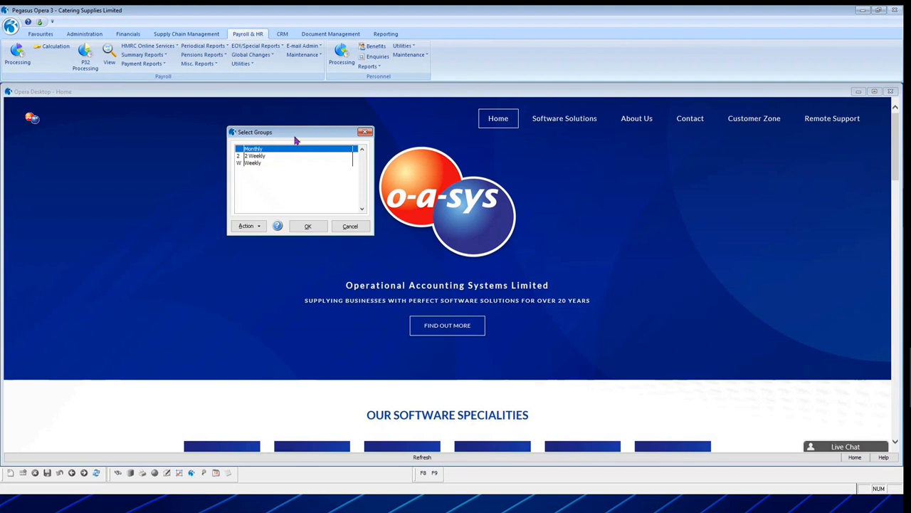
{"action": "left_click_drag", "start_coordinate": [296, 141], "coordinate": [268, 157]}
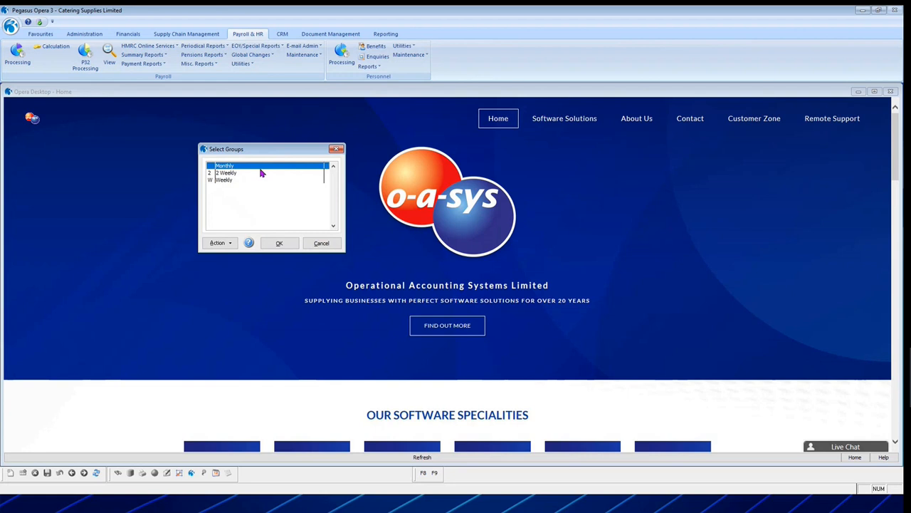
{"action": "left_click", "coordinate": [279, 242]}
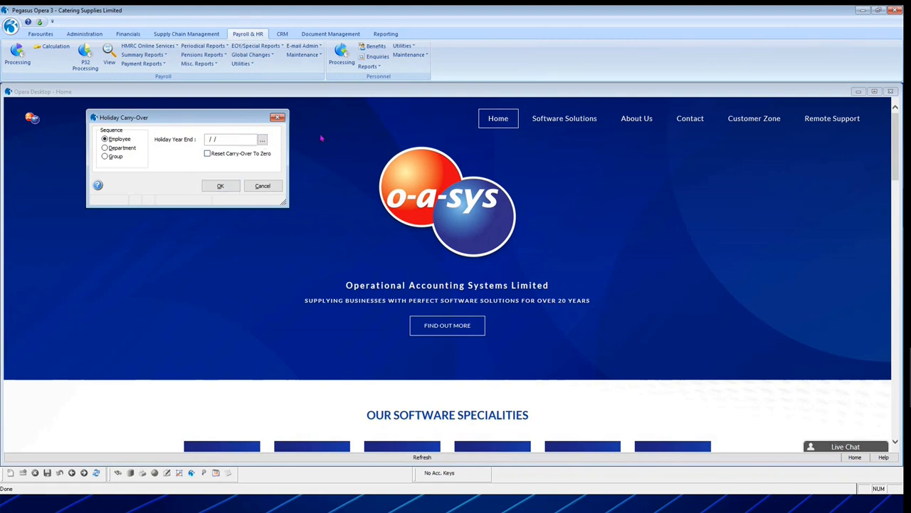
{"action": "type", "text": "31/12/2022"}
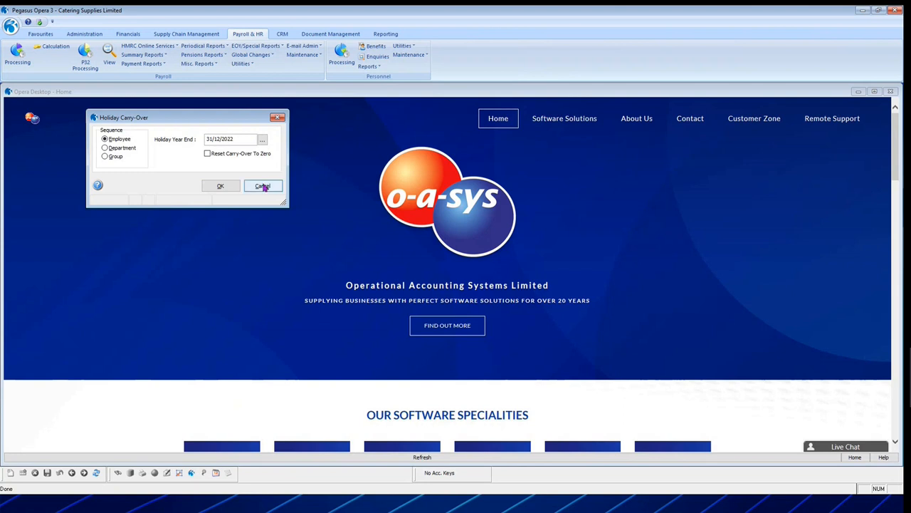
{"action": "left_click", "coordinate": [219, 185]}
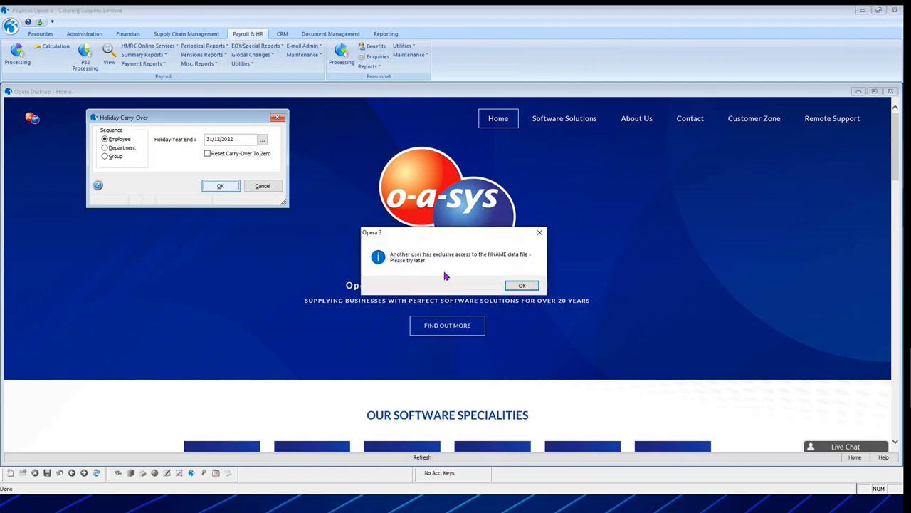
{"action": "left_click", "coordinate": [520, 288]}
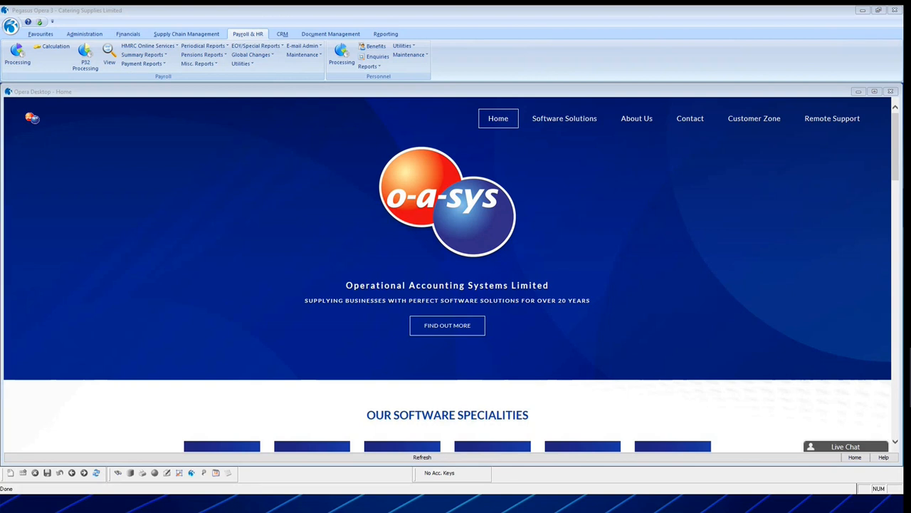
Open the Holiday Carry-Over utility for the Weekly group, and cancel the form.
{"action": "key", "text": "alt+Tab"}
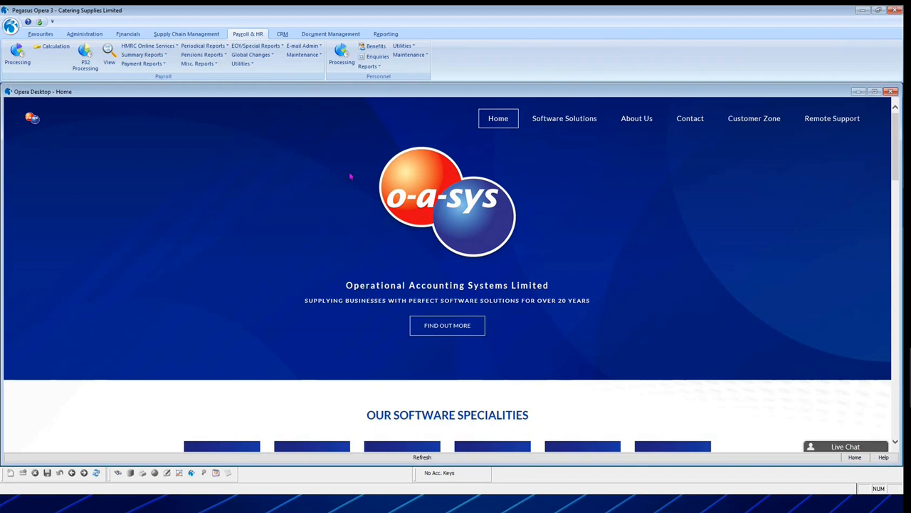
{"action": "left_click", "coordinate": [403, 46]}
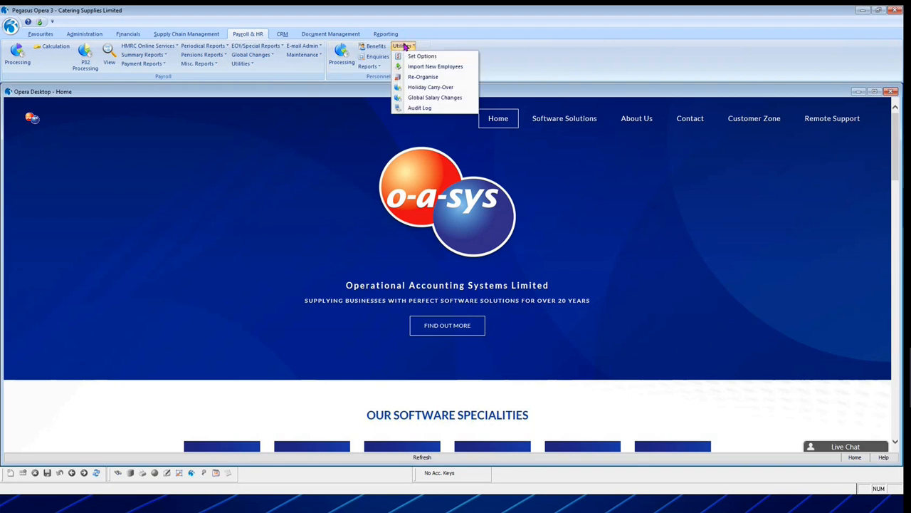
{"action": "left_click", "coordinate": [427, 88]}
{"action": "left_click", "coordinate": [240, 180]}
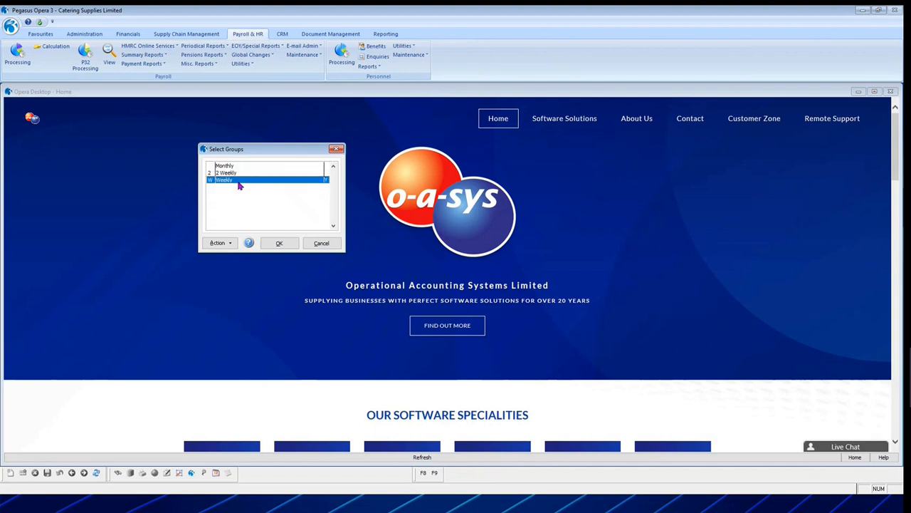
{"action": "left_click", "coordinate": [279, 243]}
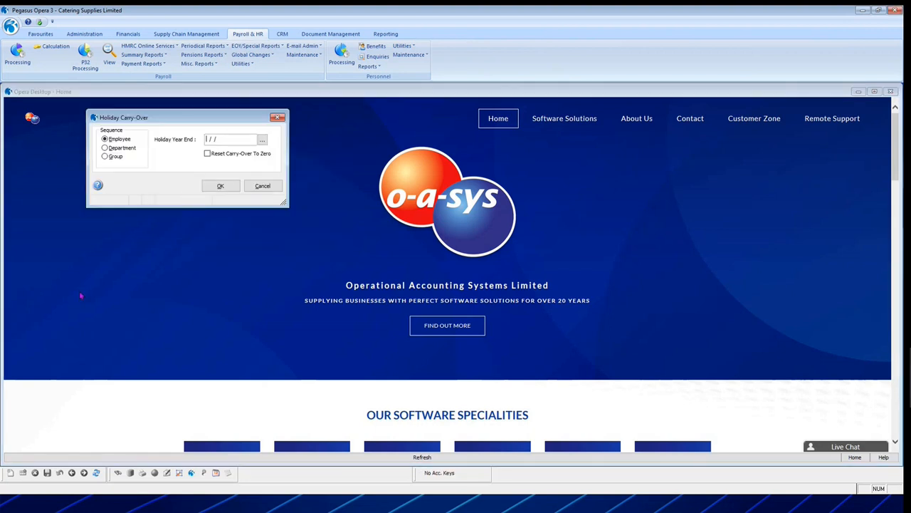
{"action": "left_click", "coordinate": [261, 187]}
Open the Personnel Global Salary Changes utility, making the payroll group selection among Weekly and Monthly.
{"action": "left_click", "coordinate": [403, 46]}
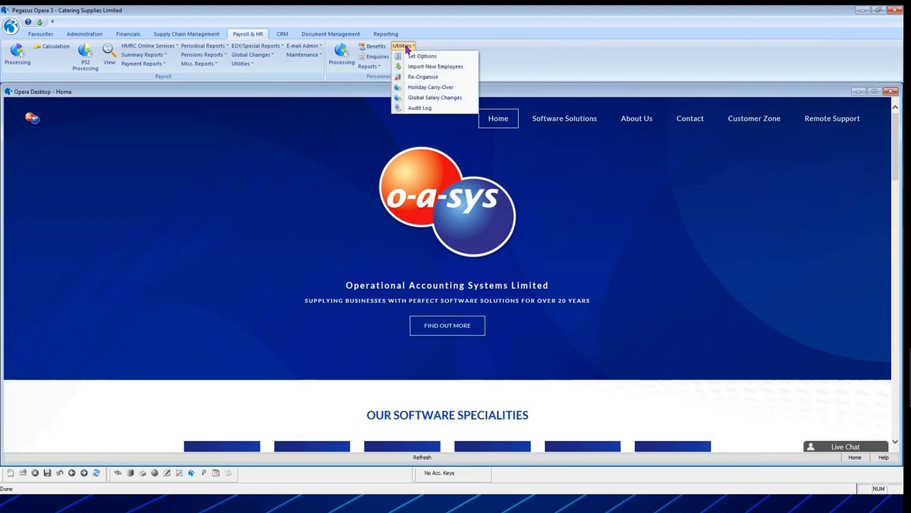
{"action": "left_click", "coordinate": [451, 100]}
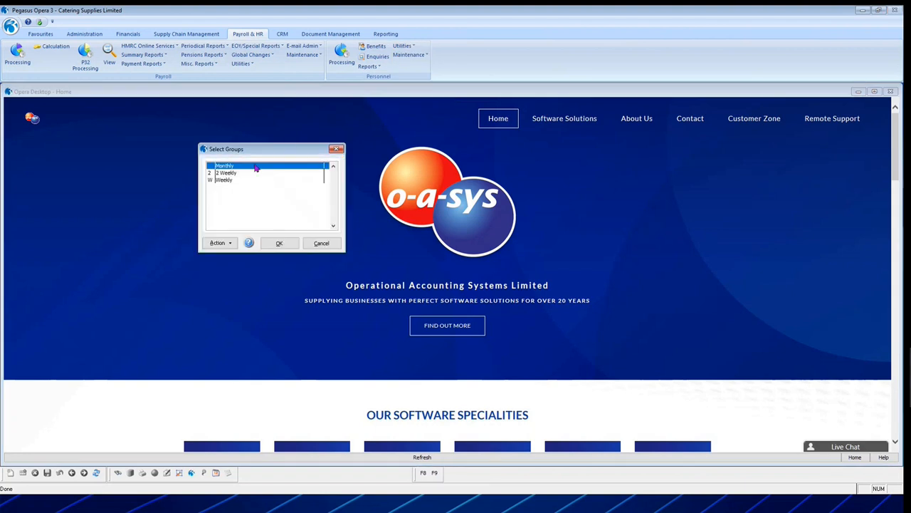
{"action": "double_click", "coordinate": [249, 181]}
{"action": "double_click", "coordinate": [268, 166]}
{"action": "left_click", "coordinate": [278, 245]}
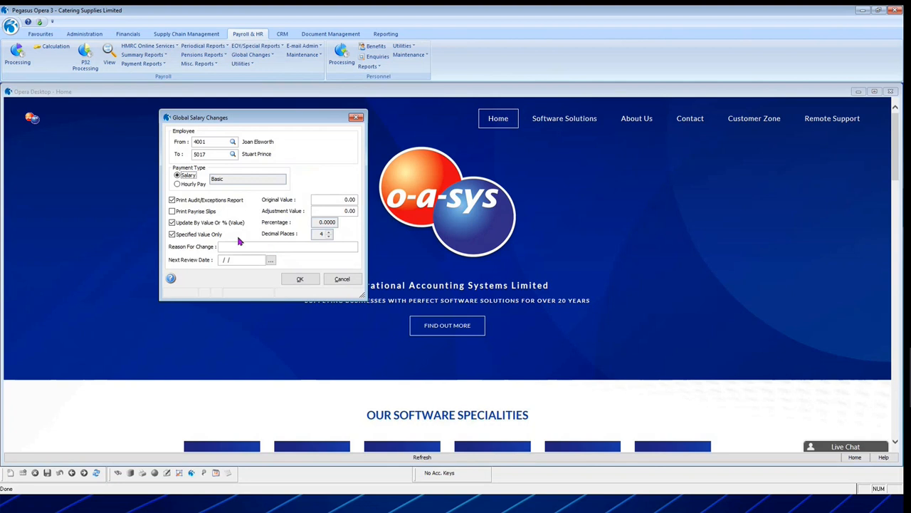
Change the global salary update from value to percentage and set the percentage to 2.5.
{"action": "left_click", "coordinate": [172, 222]}
{"action": "left_click", "coordinate": [173, 222]}
{"action": "left_click", "coordinate": [172, 222]}
{"action": "left_click", "coordinate": [314, 223]}
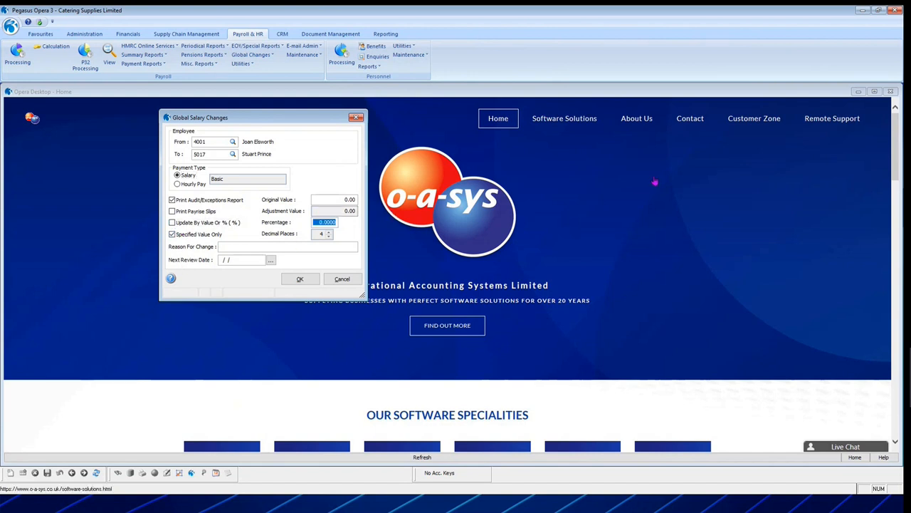
{"action": "type", "text": "2.5"}
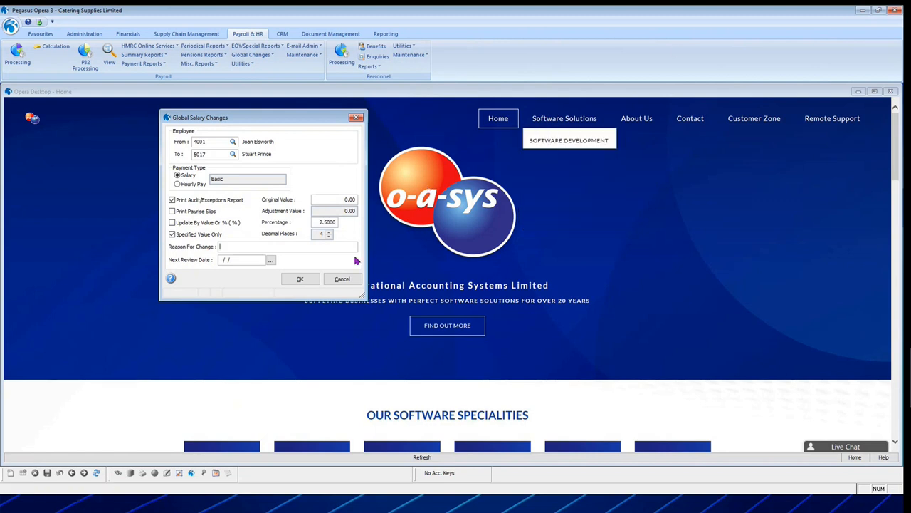
Set the reason for the salary change to "annual" and the next review date to 31/12/2023.
{"action": "left_click", "coordinate": [316, 246]}
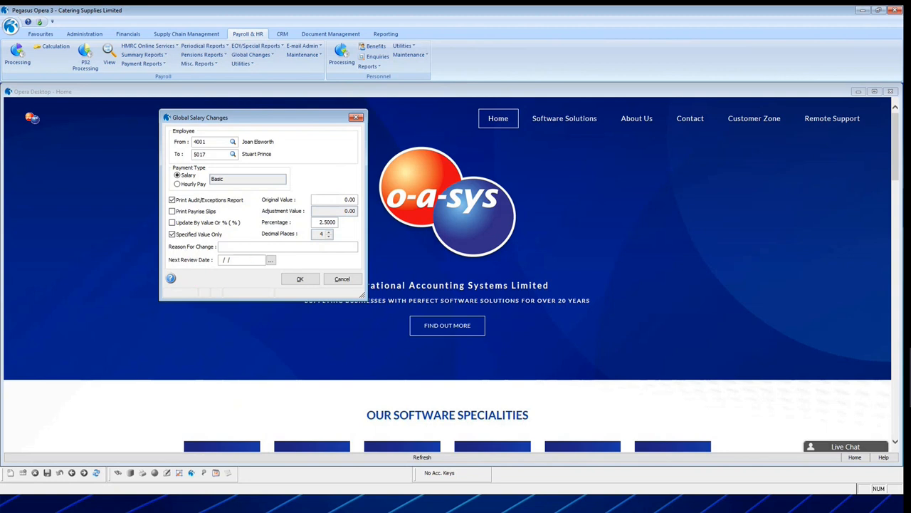
{"action": "type", "text": "arnual"}
{"action": "key", "text": "Tab"}
{"action": "type", "text": "31/12/202"}
Try to apply the global salary changes, and cancel the form.
{"action": "left_click", "coordinate": [298, 282]}
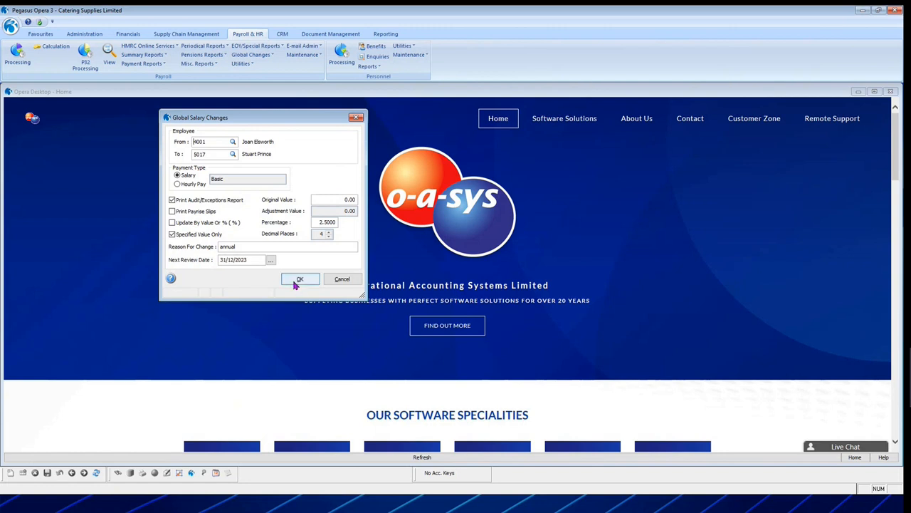
{"action": "left_click", "coordinate": [522, 287]}
{"action": "left_click", "coordinate": [301, 281]}
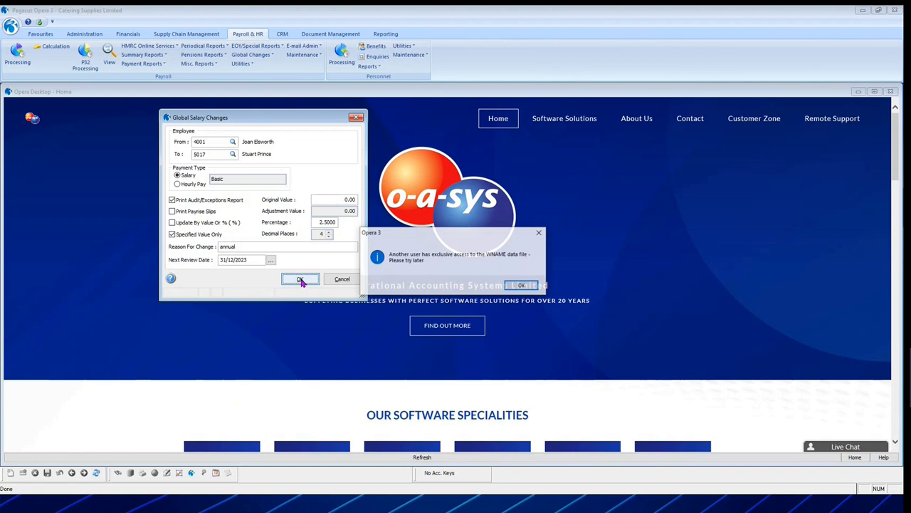
{"action": "left_click", "coordinate": [524, 285]}
{"action": "left_click", "coordinate": [342, 279]}
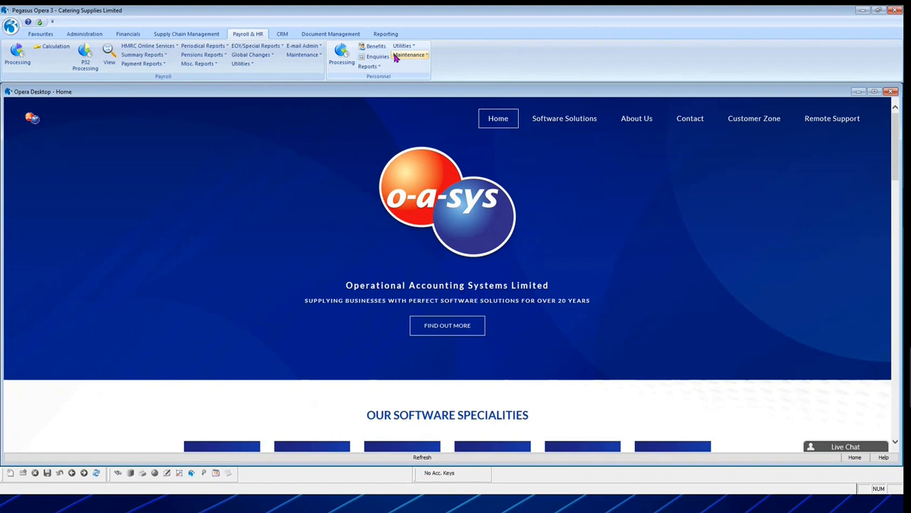
Open the Personnel Audit Log and list the entries for all fields from 01/01/2023 to 23/02/2023.
{"action": "left_click", "coordinate": [401, 47]}
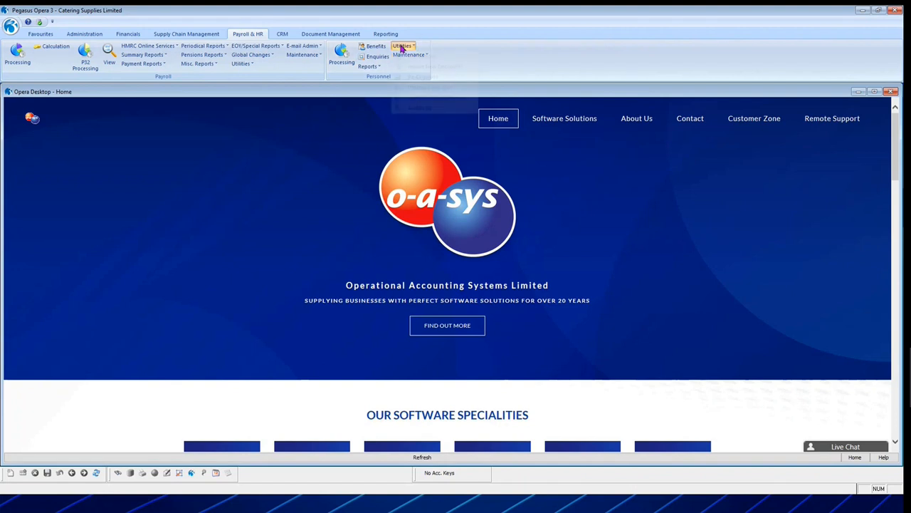
{"action": "left_click", "coordinate": [413, 106]}
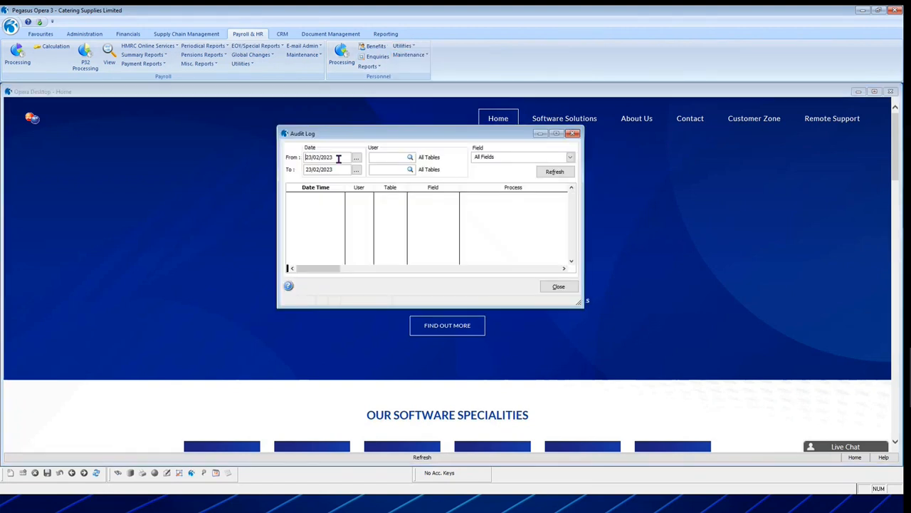
{"action": "type", "text": "01/01/2023"}
{"action": "left_click", "coordinate": [571, 157]}
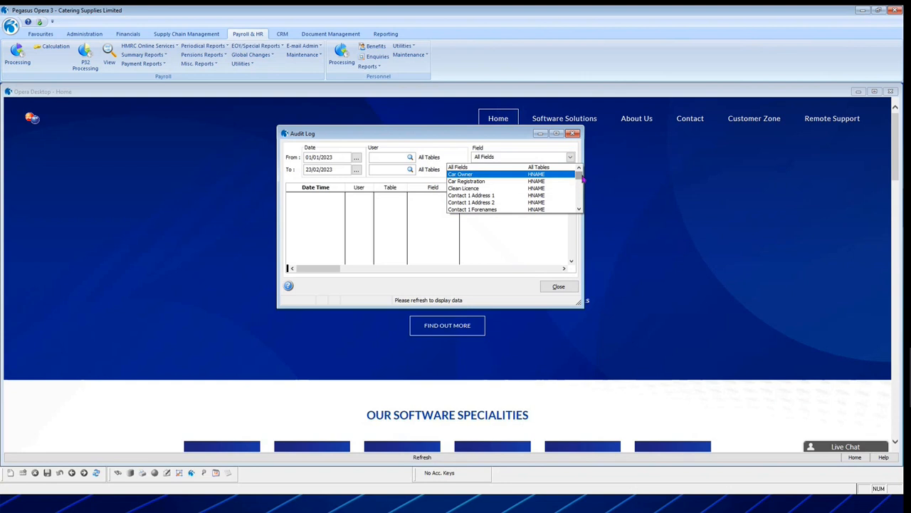
{"action": "mouse_move", "coordinate": [578, 177]}
{"action": "left_mouse_down"}
{"action": "mouse_move", "coordinate": [583, 209]}
{"action": "mouse_move", "coordinate": [579, 168]}
{"action": "left_mouse_up"}
{"action": "left_click", "coordinate": [553, 170]}
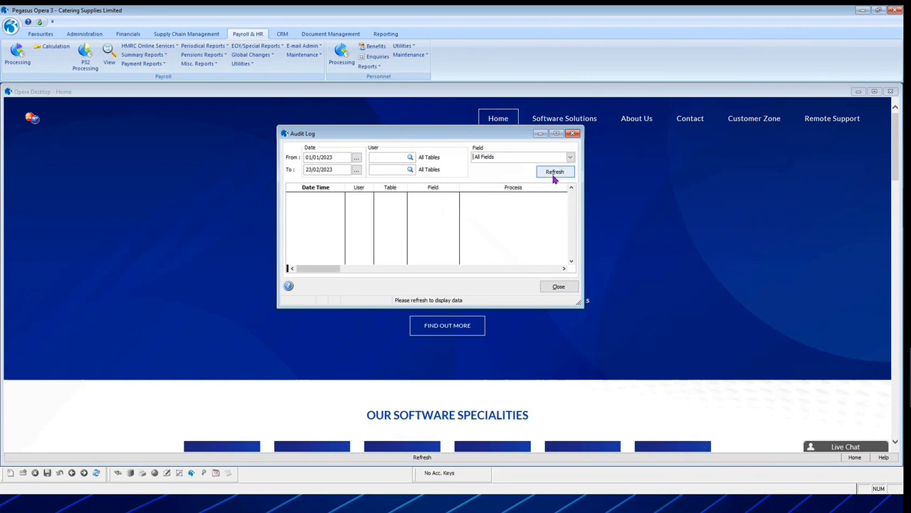
{"action": "left_click", "coordinate": [556, 173]}
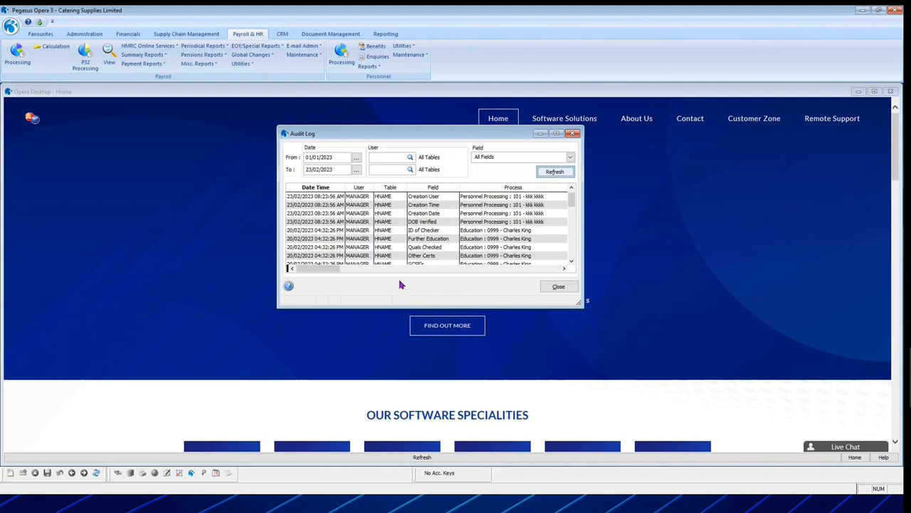
Look through the audit log entries, copy the grid's data, and close the Audit Log.
{"action": "left_click", "coordinate": [571, 261]}
{"action": "left_click", "coordinate": [571, 260]}
{"action": "left_click", "coordinate": [571, 261]}
{"action": "left_click", "coordinate": [571, 261]}
{"action": "left_click", "coordinate": [442, 216]}
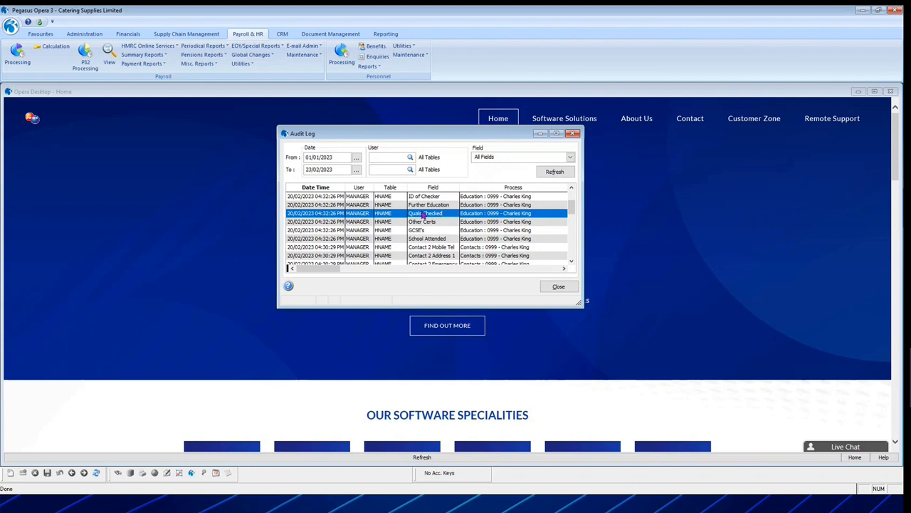
{"action": "left_click", "coordinate": [432, 240]}
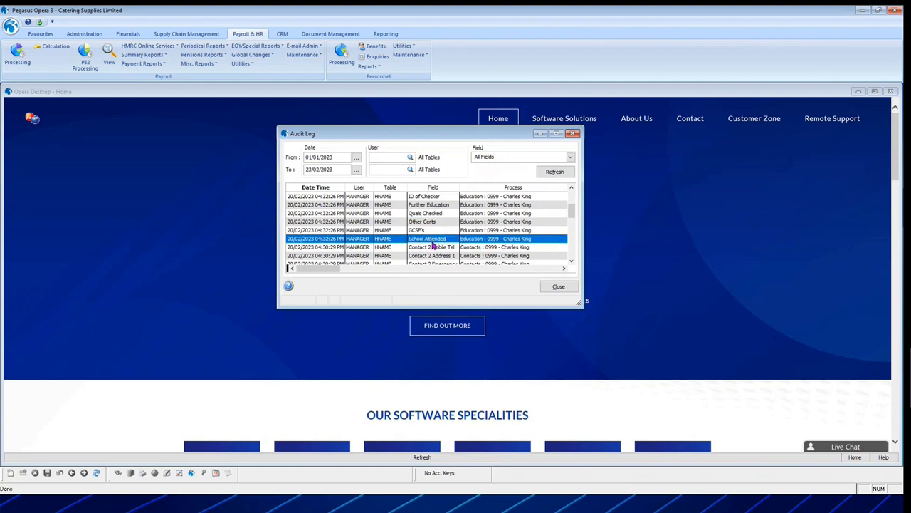
{"action": "left_click", "coordinate": [558, 223]}
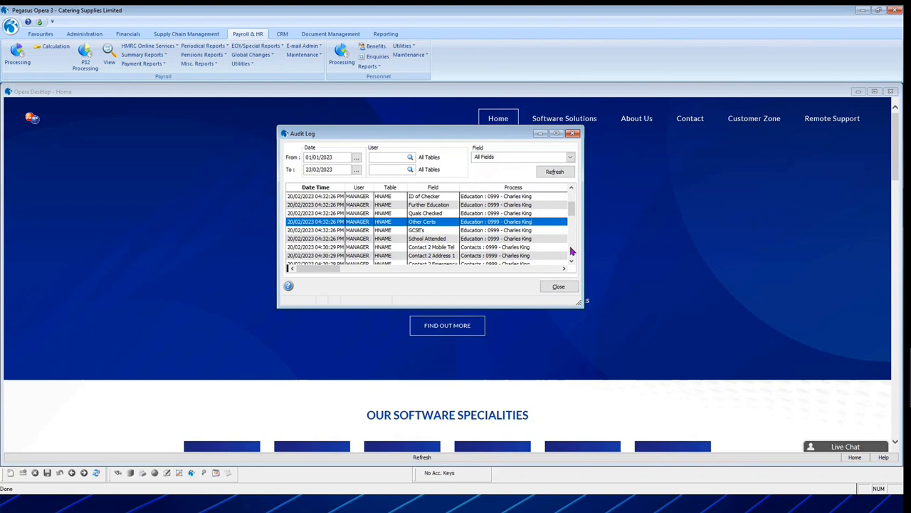
{"action": "left_click", "coordinate": [572, 251]}
{"action": "right_click", "coordinate": [501, 188]}
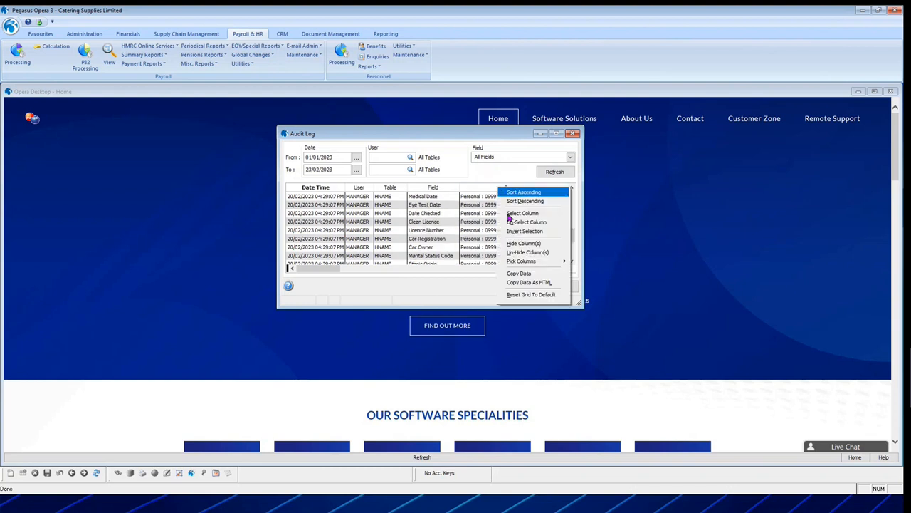
{"action": "left_click", "coordinate": [526, 275]}
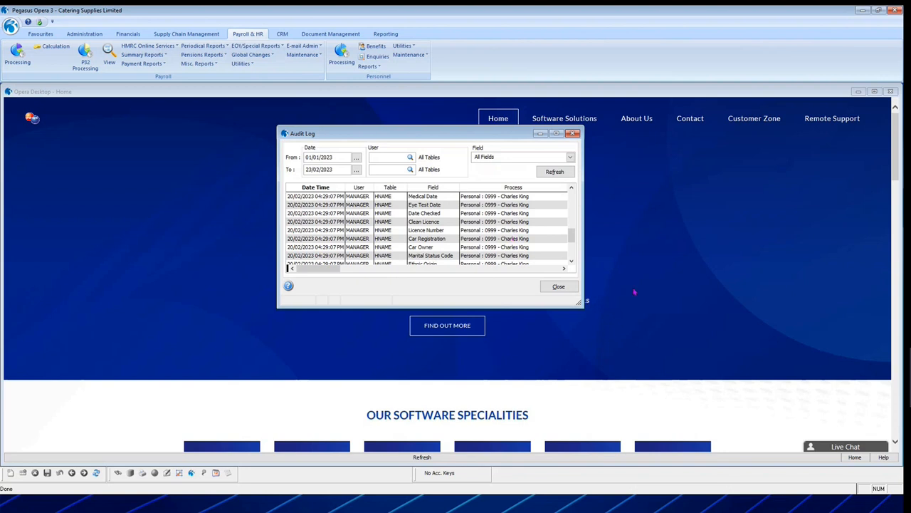
{"action": "left_click", "coordinate": [558, 286]}
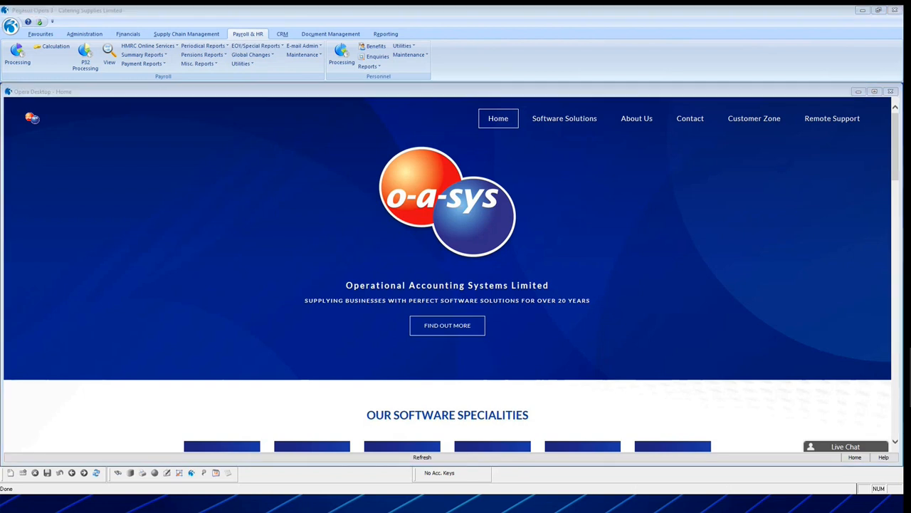
{"action": "key", "text": "alt+Tab"}
{"action": "left_click", "coordinate": [403, 218]}
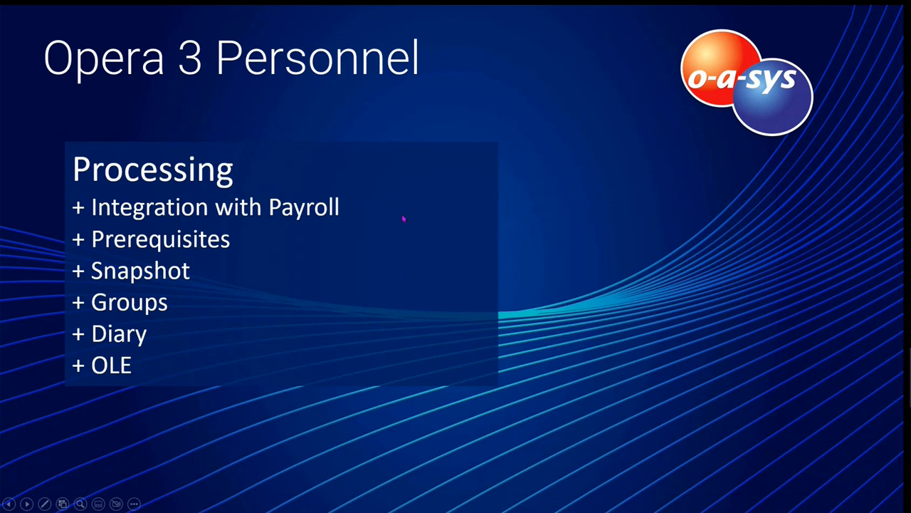
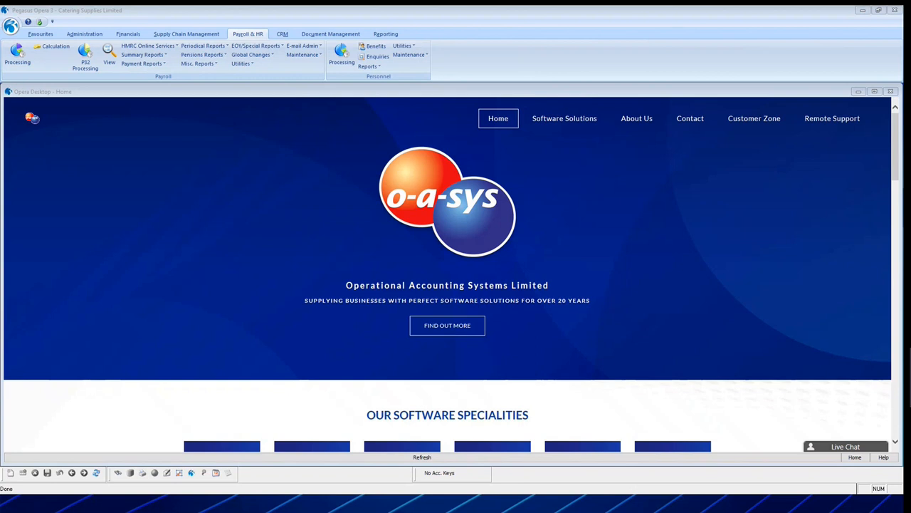
Open Personnel Processing and display the general details of the first employee in the list.
{"action": "left_click", "coordinate": [345, 60]}
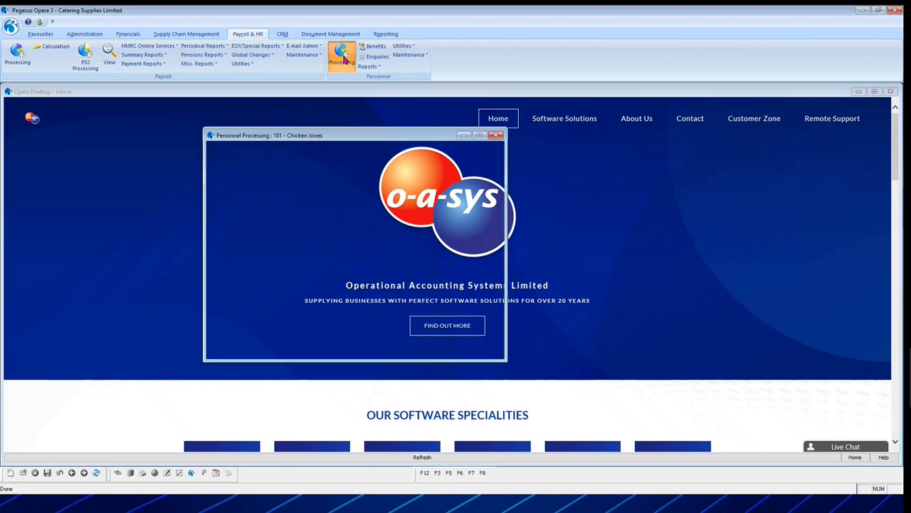
{"action": "mouse_move", "coordinate": [357, 139]}
{"action": "left_mouse_down"}
{"action": "mouse_move", "coordinate": [471, 112]}
{"action": "mouse_move", "coordinate": [484, 123]}
{"action": "left_mouse_up"}
{"action": "left_click", "coordinate": [403, 133]}
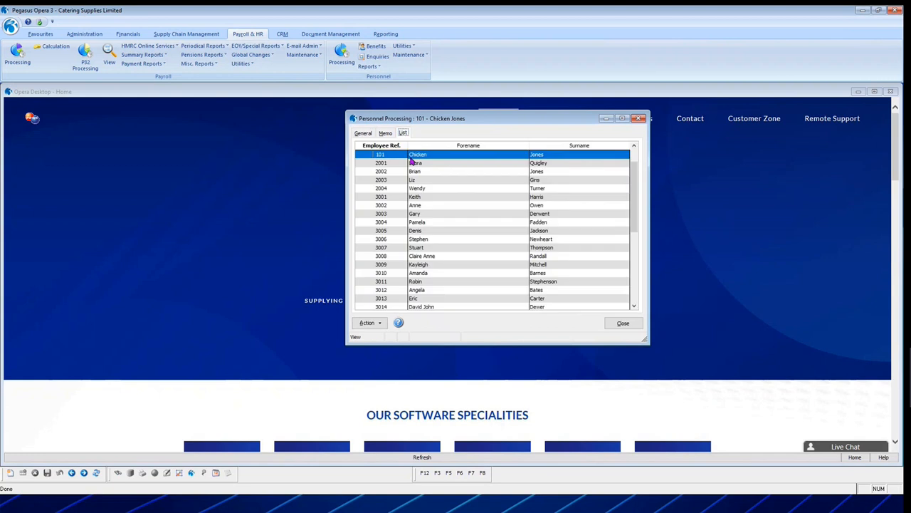
{"action": "scroll", "coordinate": [412, 162], "scroll_direction": "up", "scroll_amount": 2}
{"action": "left_click", "coordinate": [398, 154]}
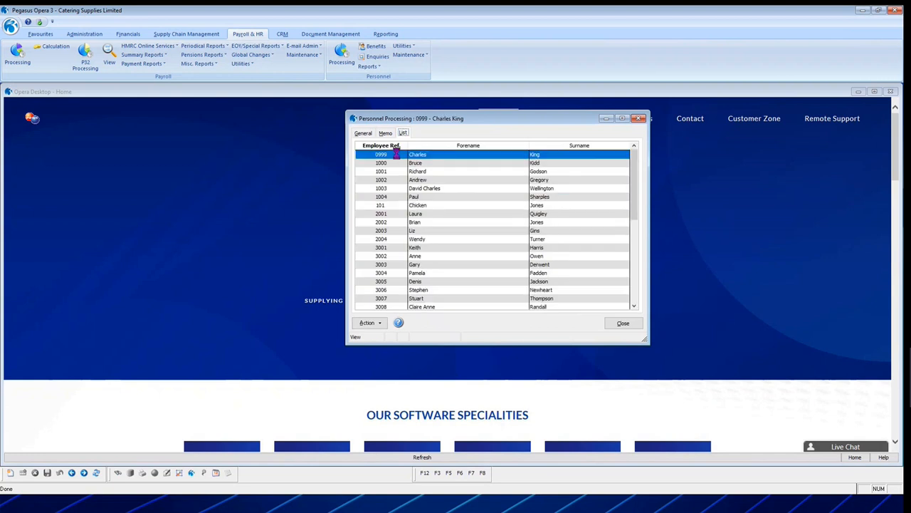
{"action": "double_click", "coordinate": [397, 154]}
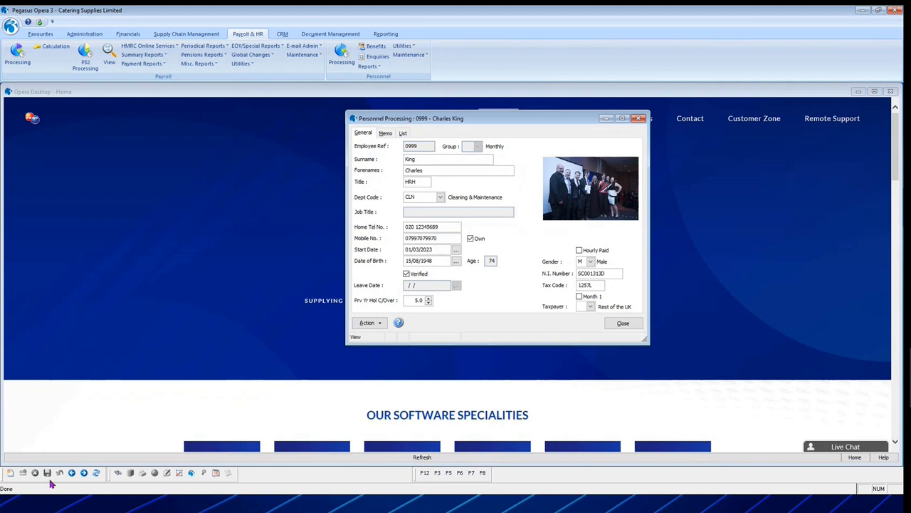
Create a new employee record in the Monthly group, entering the employee reference.
{"action": "left_click", "coordinate": [12, 475]}
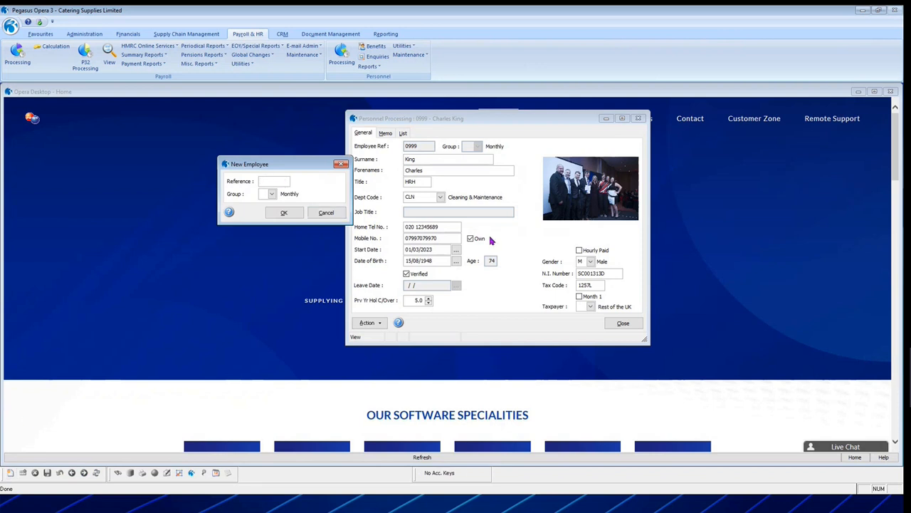
{"action": "type", "text": "0998"}
{"action": "key", "text": "Tab"}
{"action": "left_click", "coordinate": [272, 193]}
{"action": "left_click", "coordinate": [271, 196]}
{"action": "left_click", "coordinate": [275, 198]}
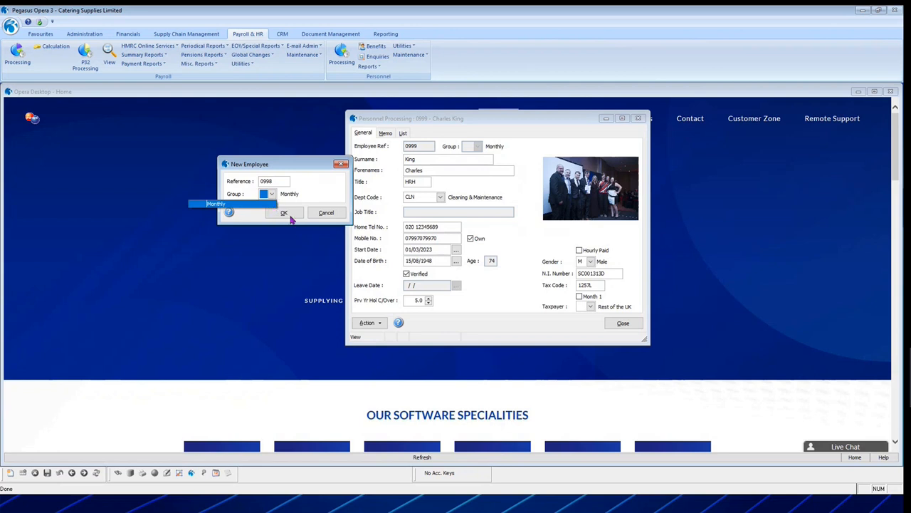
{"action": "left_click", "coordinate": [288, 217]}
{"action": "left_click", "coordinate": [285, 213]}
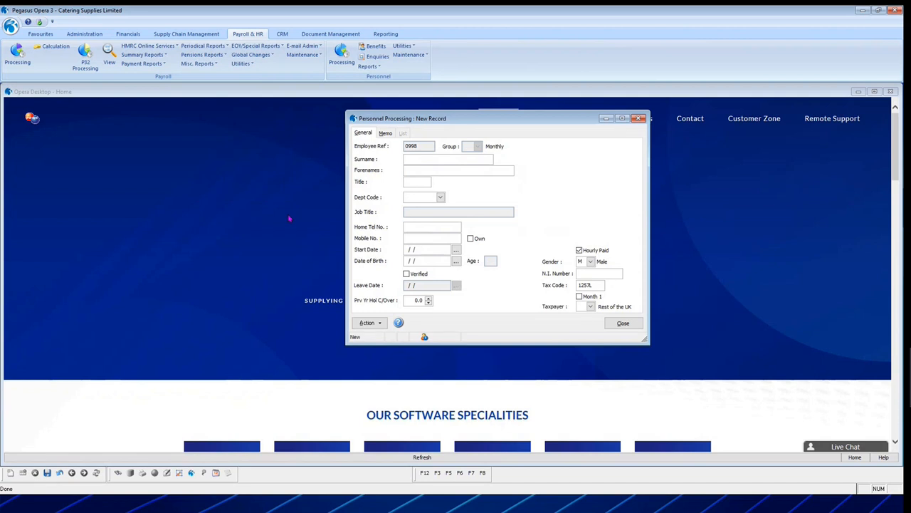
Enter "Surname" and "Forename" as the new employee's names, title Mr, and assign the ADMN Administration department.
{"action": "type", "text": "Surname"}
{"action": "type", "text": "Forename"}
{"action": "type", "text": "Mr"}
{"action": "left_click", "coordinate": [441, 198]}
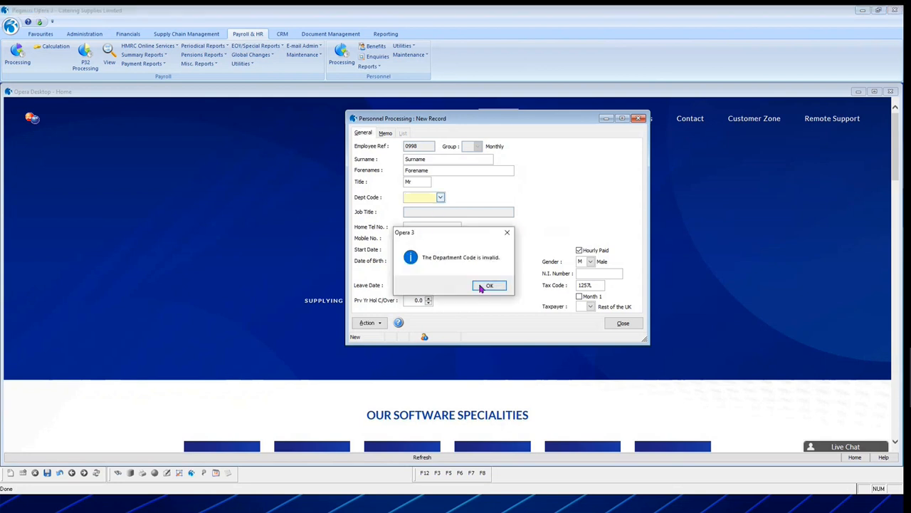
{"action": "left_click", "coordinate": [490, 285]}
{"action": "left_click", "coordinate": [431, 207]}
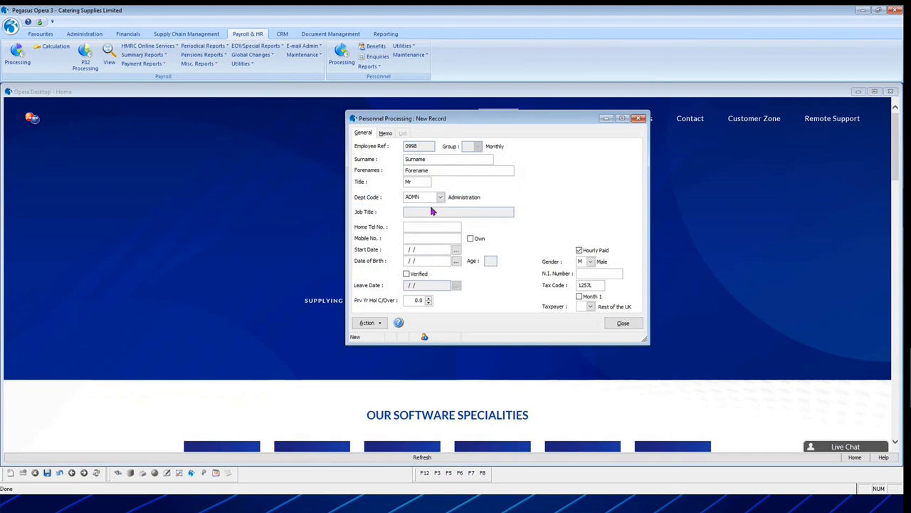
Enter the employee's mobile number, mark it as their own, and set the start date to 01/03/2023.
{"action": "key", "text": "Tab"}
{"action": "key", "text": "Tab"}
{"action": "key", "text": "Tab"}
{"action": "key", "text": "space"}
{"action": "key", "text": "Tab"}
{"action": "type", "text": "01"}
{"action": "type", "text": "032023"}
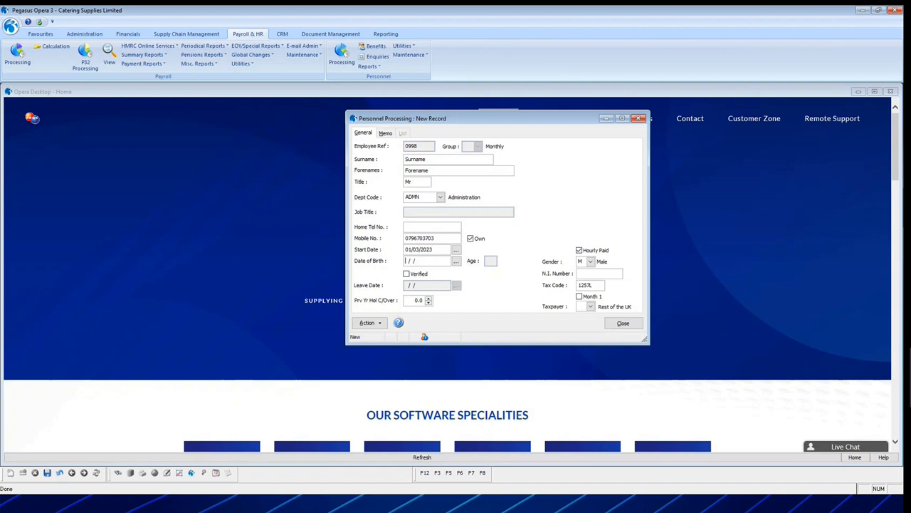
{"action": "type", "text": "05021971"}
Enter the employee's date of birth, mark it as verified, and set the previous year's holiday carry-over to 3.0.
{"action": "key", "text": "Tab"}
{"action": "key", "text": "Tab"}
{"action": "key", "text": "shift+Tab"}
{"action": "key", "text": "space"}
{"action": "key", "text": "Tab"}
{"action": "type", "text": "5"}
{"action": "key", "text": "BackSpace"}
{"action": "type", "text": "3"}
{"action": "key", "text": "Tab"}
Turn off Hourly Paid, enter the National Insurance number, and save the new employee record.
{"action": "left_click", "coordinate": [581, 251]}
{"action": "key", "text": "Tab"}
{"action": "key", "text": "Tab"}
{"action": "key", "text": "Tab"}
{"action": "left_click", "coordinate": [47, 472]}
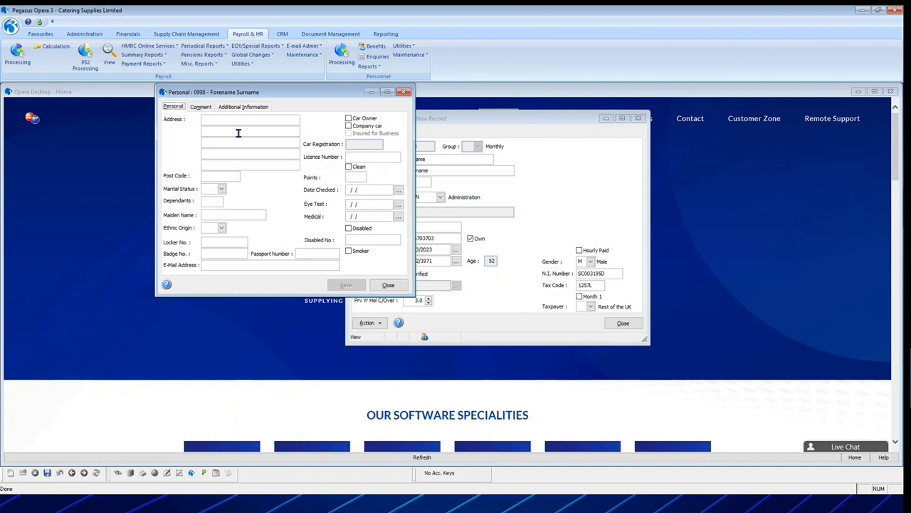
Fill in the employee's street address and post code in the Personal form.
{"action": "left_click_drag", "start_coordinate": [260, 92], "coordinate": [249, 123]}
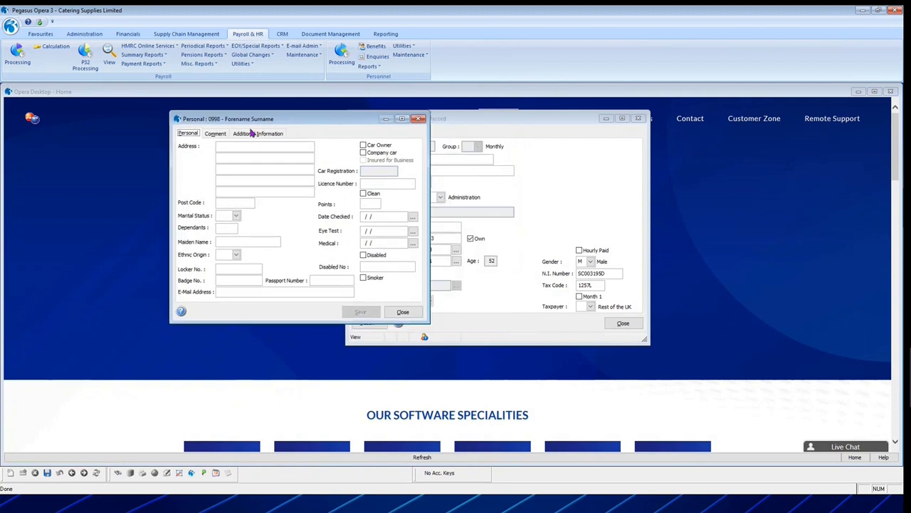
{"action": "left_click", "coordinate": [220, 149]}
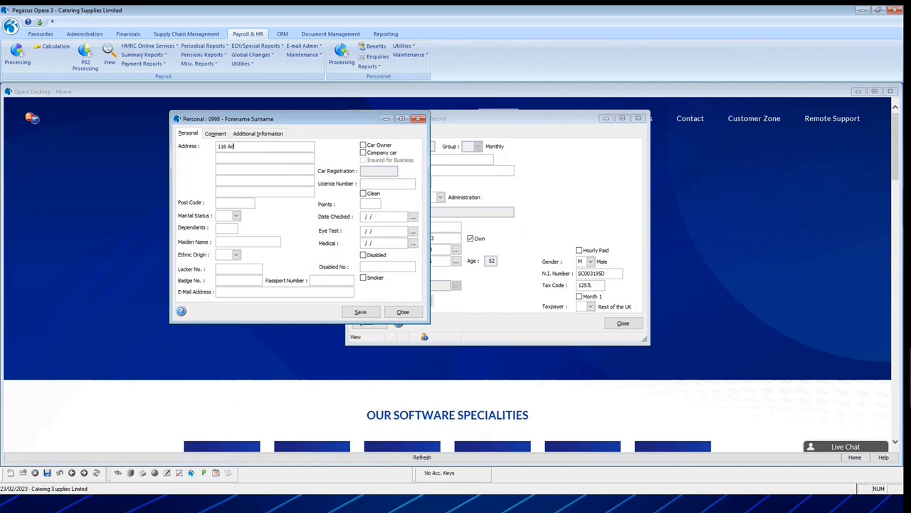
{"action": "key", "text": "Tab"}
{"action": "key", "text": "Tab"}
{"action": "type", "text": "TN24 0FW"}
{"action": "key", "text": "Tab"}
Set the employee's marital status to Married and ethnic origin to E01 European.
{"action": "left_click", "coordinate": [236, 216]}
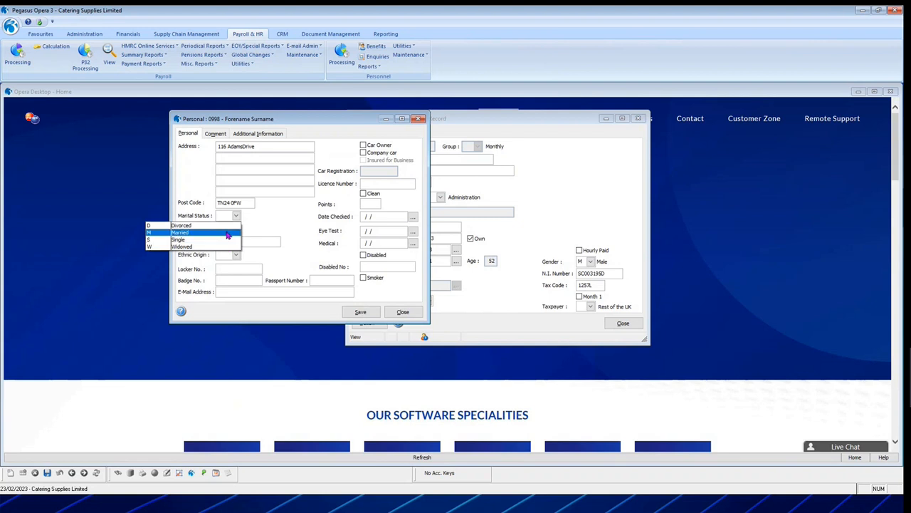
{"action": "left_click", "coordinate": [225, 232]}
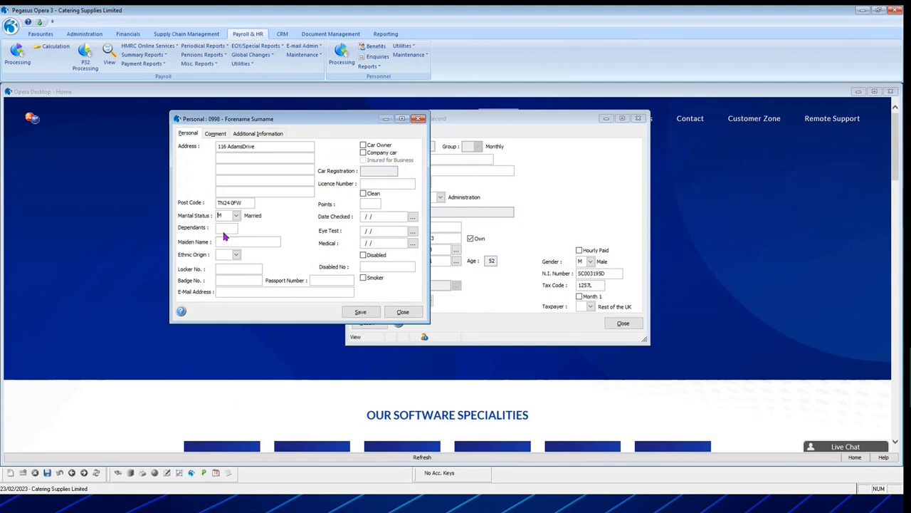
{"action": "left_click", "coordinate": [225, 255]}
{"action": "left_click", "coordinate": [236, 254]}
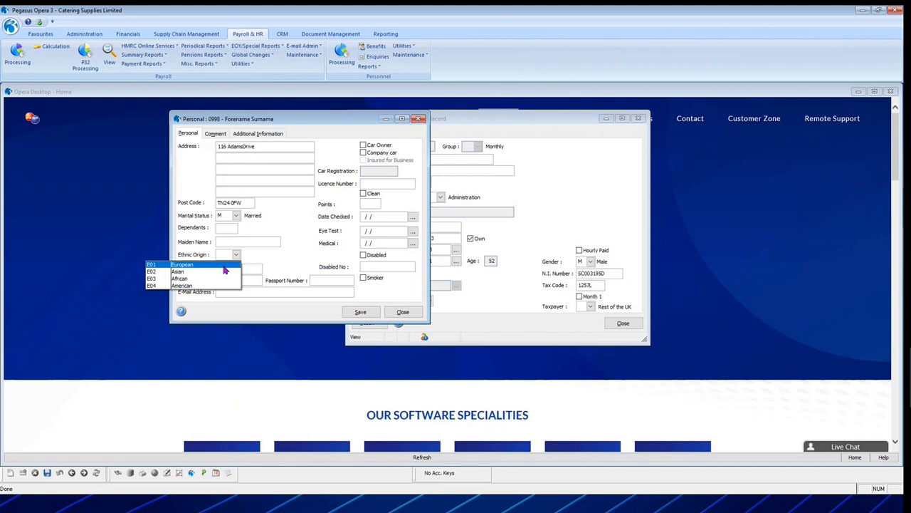
{"action": "left_click", "coordinate": [224, 265]}
{"action": "left_click", "coordinate": [224, 266]}
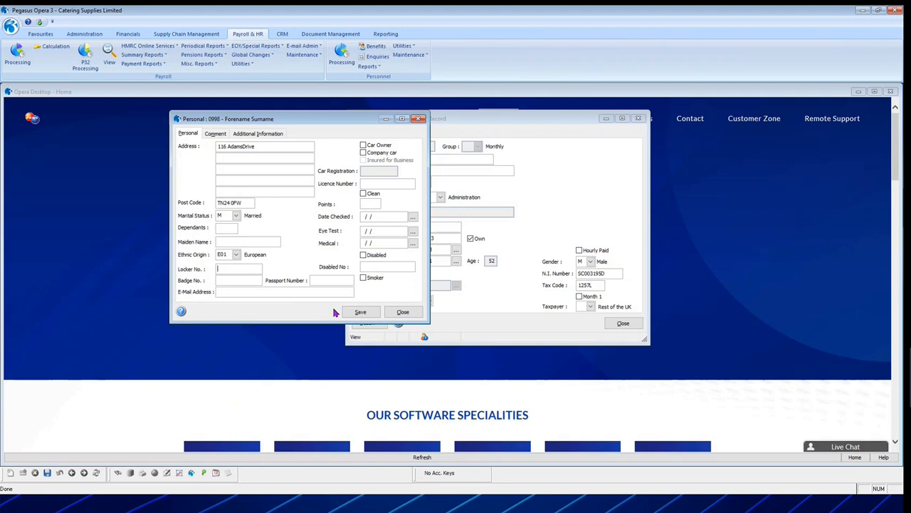
Enter the employee's e-mail address, mark the licence as Clean and the employee as Smoker, and save the personal details.
{"action": "key", "text": "Tab"}
{"action": "key", "text": "Tab"}
{"action": "key", "text": "Tab"}
{"action": "key", "text": "Tab"}
{"action": "key", "text": "Tab"}
{"action": "key", "text": "Tab"}
{"action": "key", "text": "space"}
{"action": "key", "text": "Tab"}
{"action": "key", "text": "Tab"}
{"action": "left_click", "coordinate": [361, 312]}
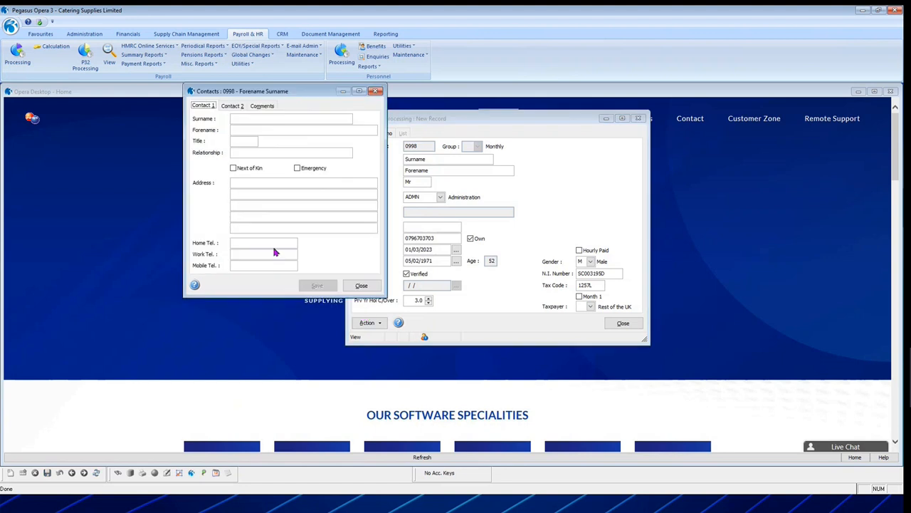
Look over both contact pages of the Contacts form and close it without entering a contact.
{"action": "left_click_drag", "start_coordinate": [250, 91], "coordinate": [272, 99]}
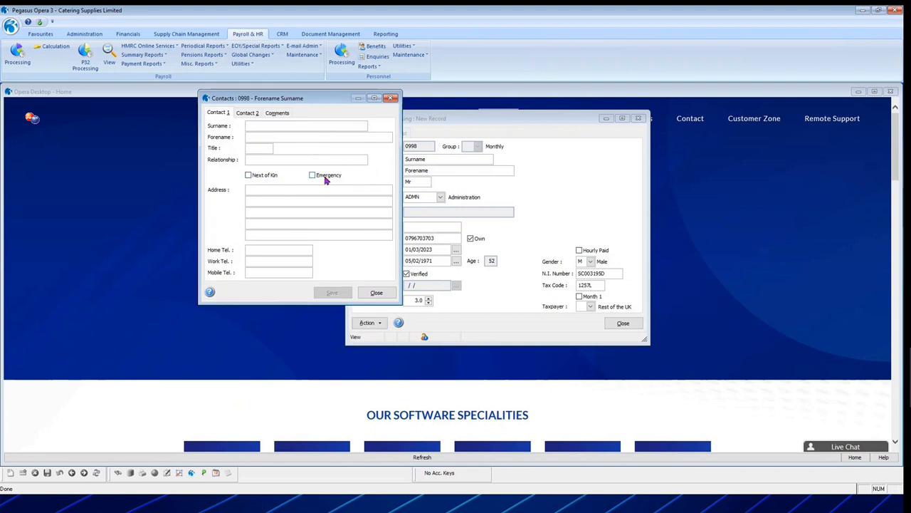
{"action": "left_click", "coordinate": [247, 115]}
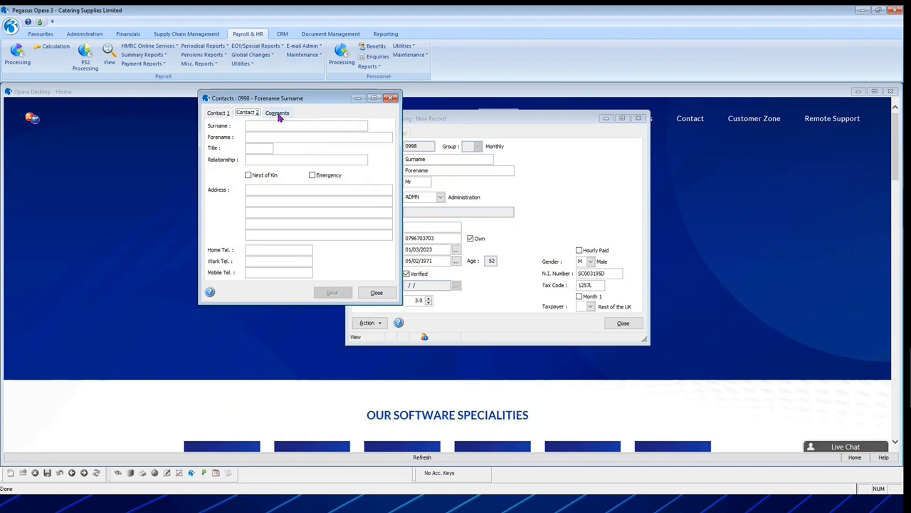
{"action": "left_click", "coordinate": [220, 112]}
{"action": "left_click", "coordinate": [376, 292]}
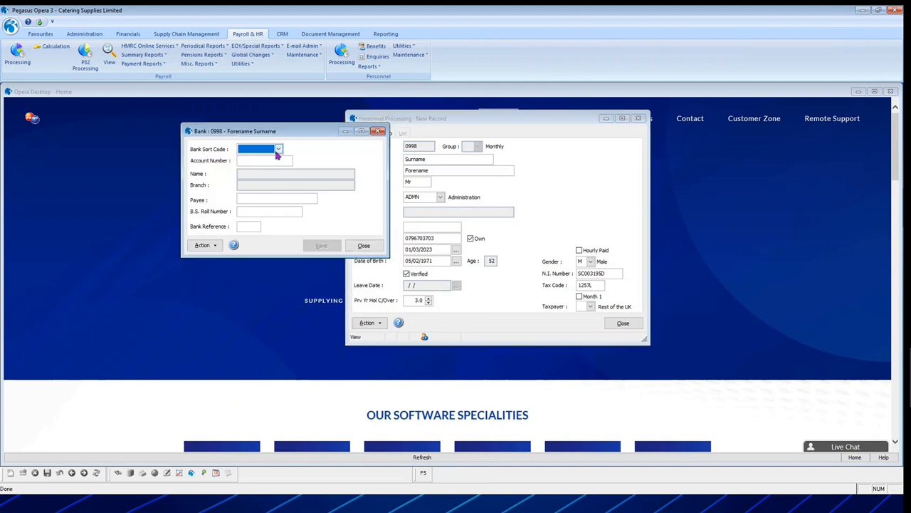
Select the Royal Bank of Charles, enter the account number, payee, roll number "REF PAY" and bank reference "BR", and save the bank details.
{"action": "left_click", "coordinate": [278, 149]}
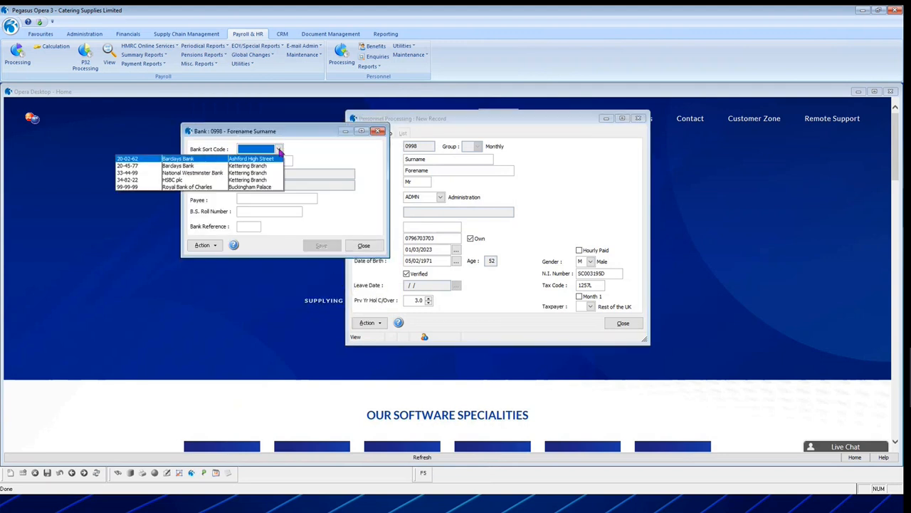
{"action": "left_click", "coordinate": [251, 186]}
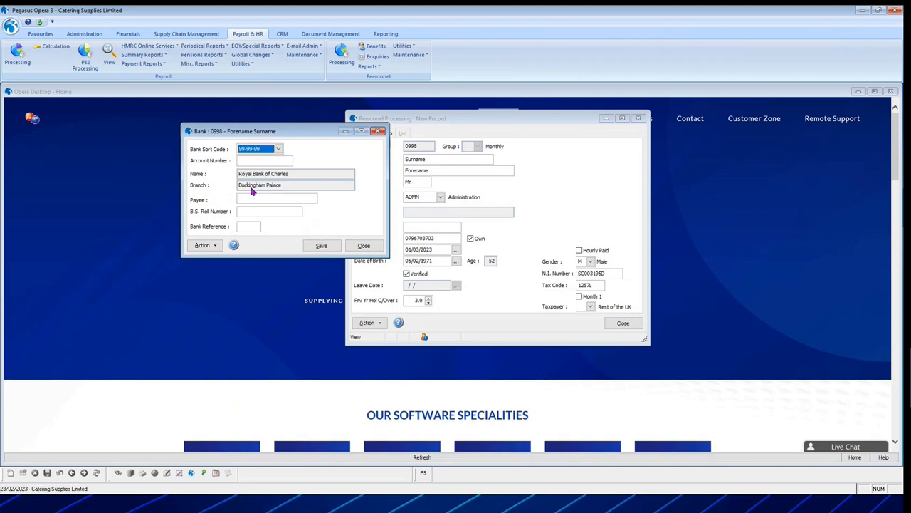
{"action": "key", "text": "Tab"}
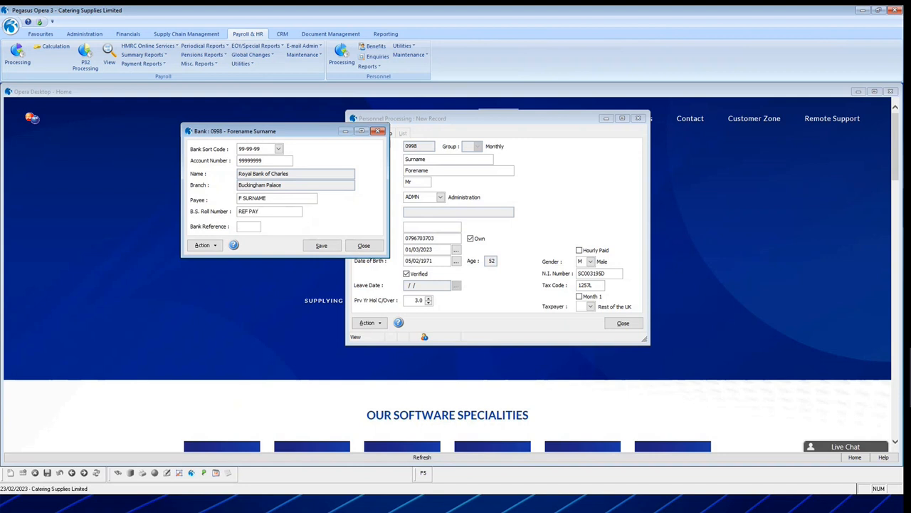
{"action": "type", "text": "R"}
{"action": "key", "text": "Tab"}
{"action": "key", "text": "Tab"}
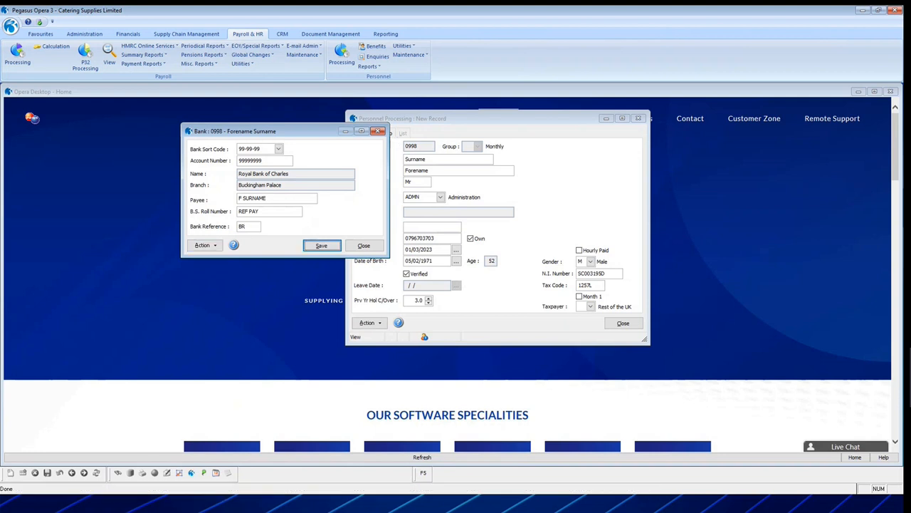
{"action": "left_click", "coordinate": [319, 245]}
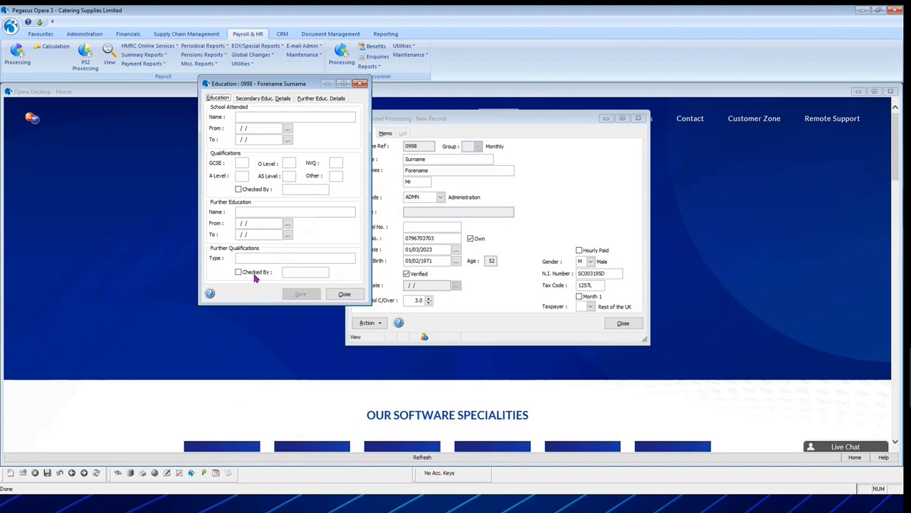
Enter "Non" in the secondary education details, check the further education details, and save the Education form.
{"action": "left_click", "coordinate": [259, 102]}
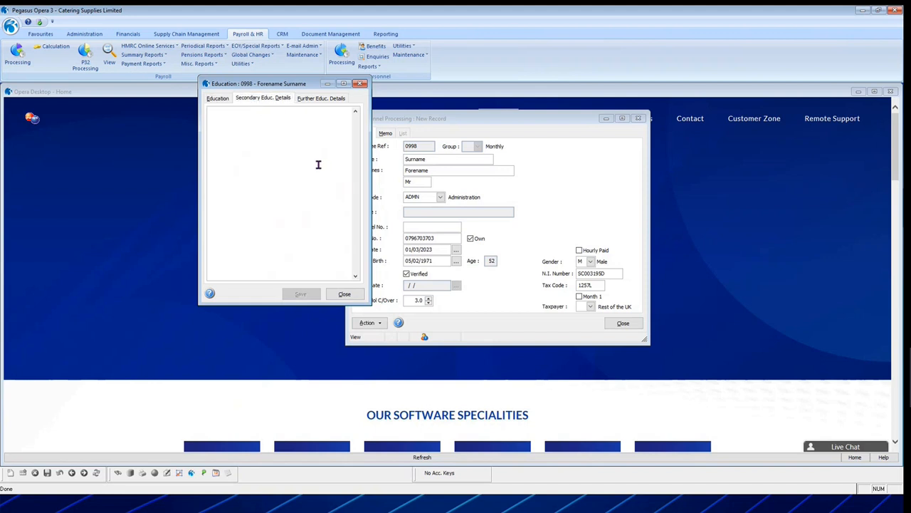
{"action": "type", "text": "Non"}
{"action": "left_click", "coordinate": [324, 99]}
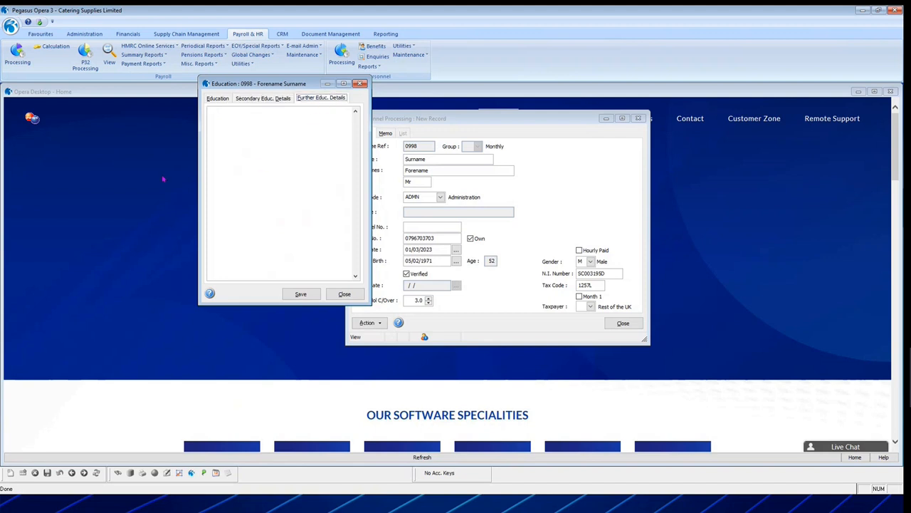
{"action": "left_click", "coordinate": [218, 98]}
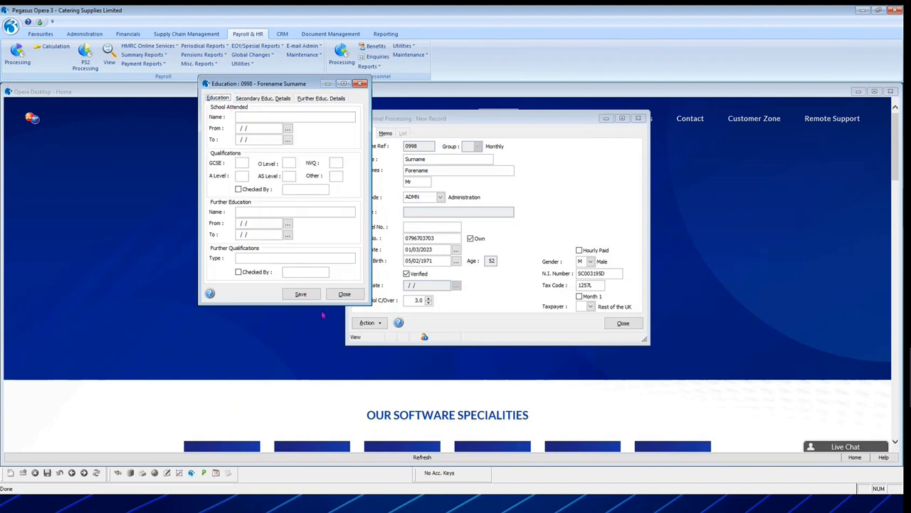
{"action": "left_click", "coordinate": [302, 294]}
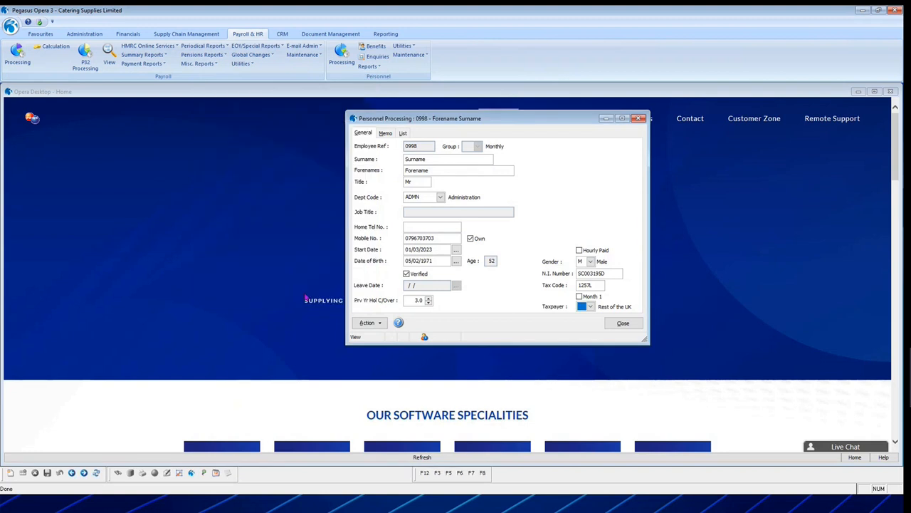
Open the snapshot image selection for the new employee's personnel record.
{"action": "left_click_drag", "start_coordinate": [447, 119], "coordinate": [396, 117]}
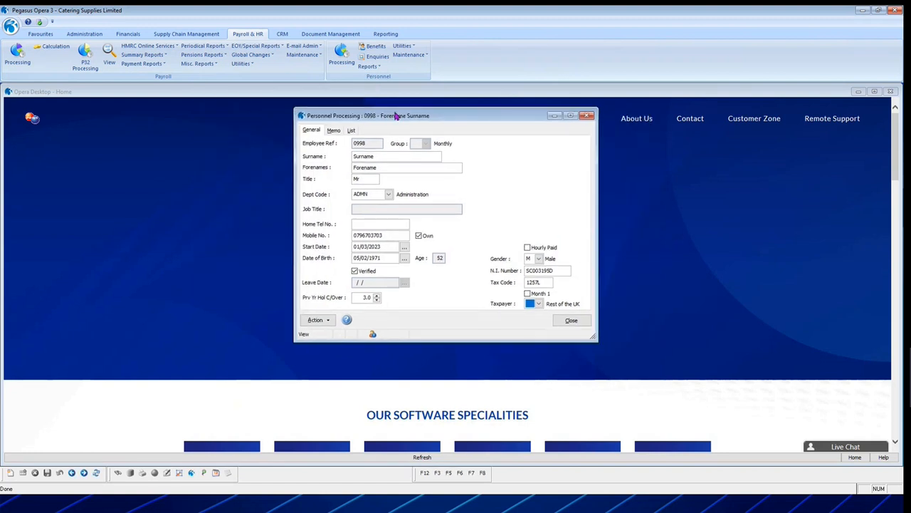
{"action": "left_click", "coordinate": [321, 319]}
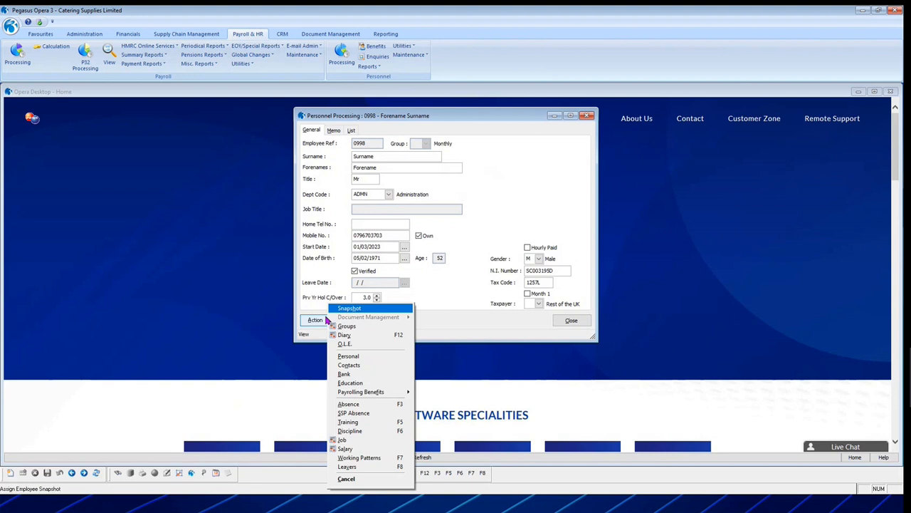
{"action": "mouse_move", "coordinate": [347, 321]}
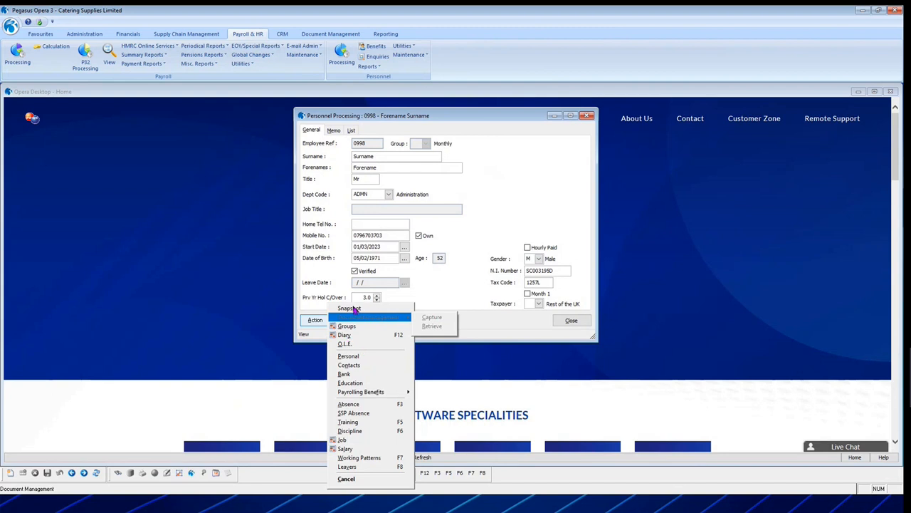
{"action": "left_click", "coordinate": [427, 323]}
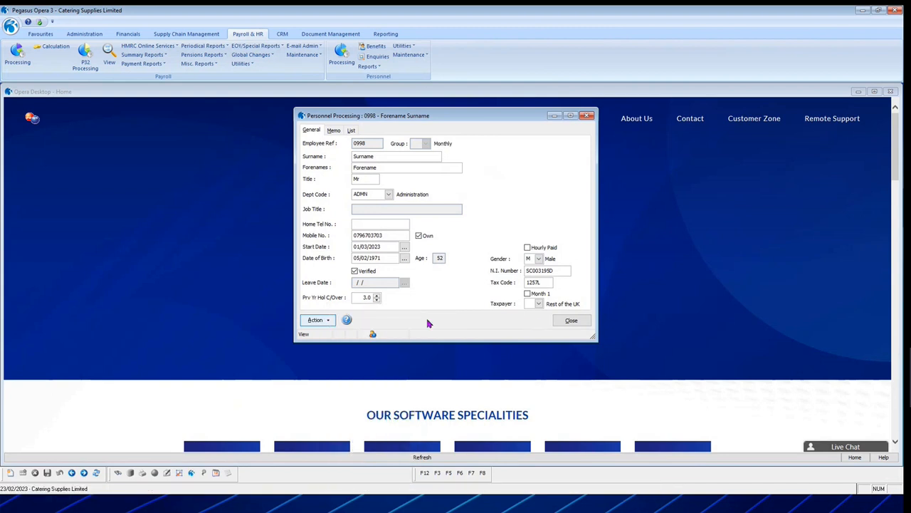
{"action": "left_click", "coordinate": [317, 319]}
{"action": "left_click", "coordinate": [360, 312]}
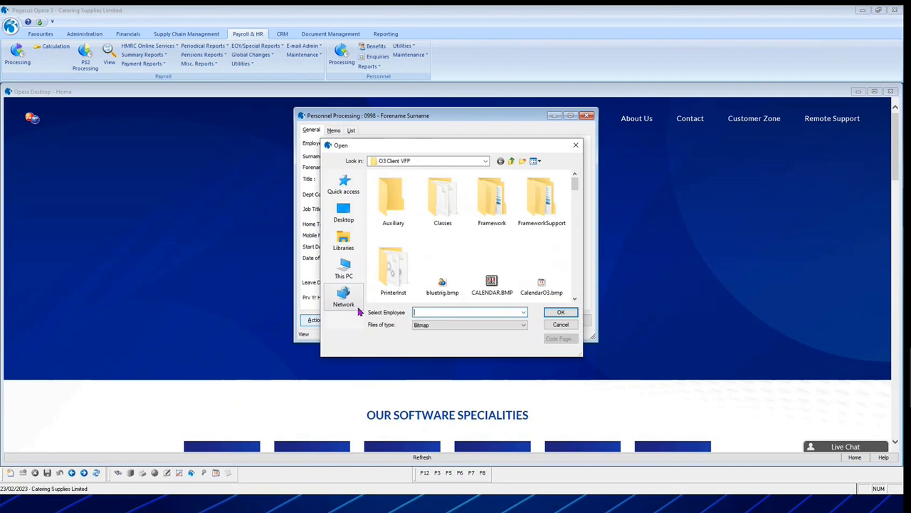
Assign oasyssmalllogo.bmp from the Pictures folder as the new employee's snapshot image.
{"action": "left_click", "coordinate": [347, 265]}
{"action": "scroll", "coordinate": [472, 234], "scroll_direction": "down", "scroll_amount": 2}
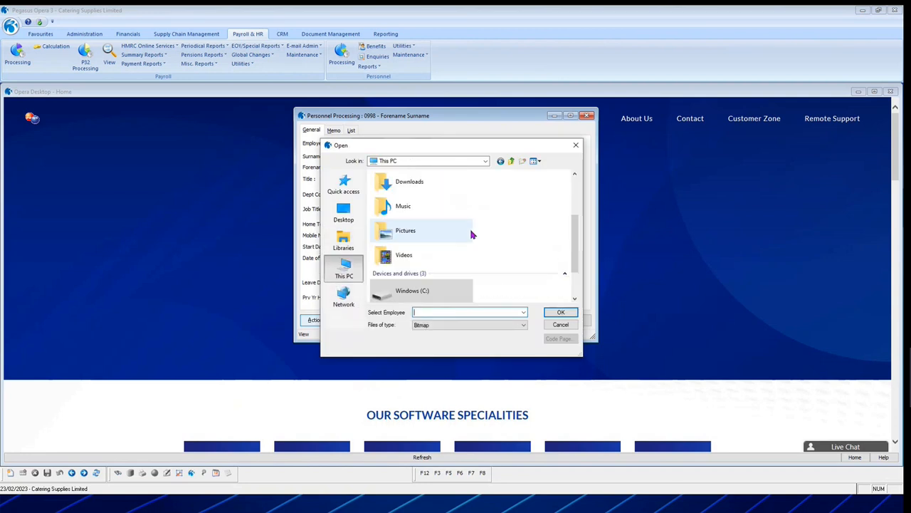
{"action": "scroll", "coordinate": [471, 234], "scroll_direction": "down", "scroll_amount": 2}
{"action": "scroll", "coordinate": [469, 234], "scroll_direction": "up", "scroll_amount": 3}
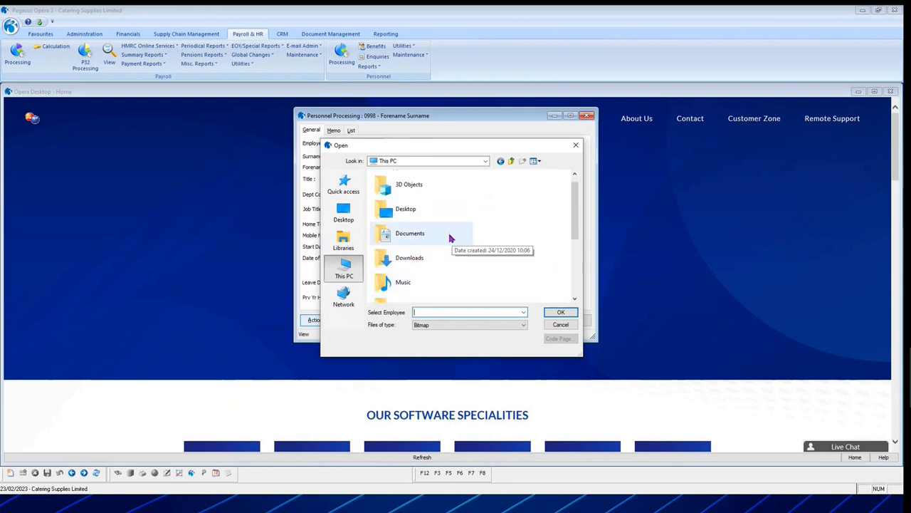
{"action": "scroll", "coordinate": [434, 249], "scroll_direction": "down", "scroll_amount": 1}
{"action": "left_click", "coordinate": [412, 245]}
{"action": "double_click", "coordinate": [412, 247]}
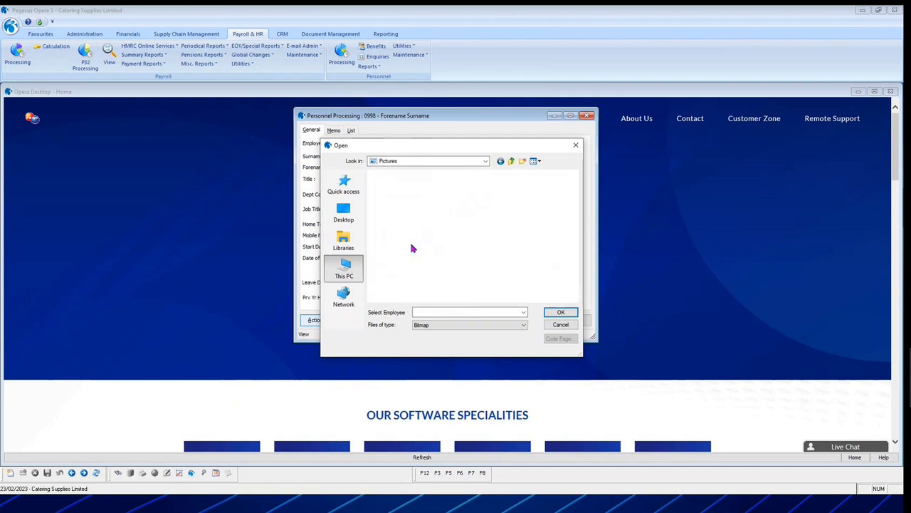
{"action": "scroll", "coordinate": [541, 267], "scroll_direction": "down", "scroll_amount": 5}
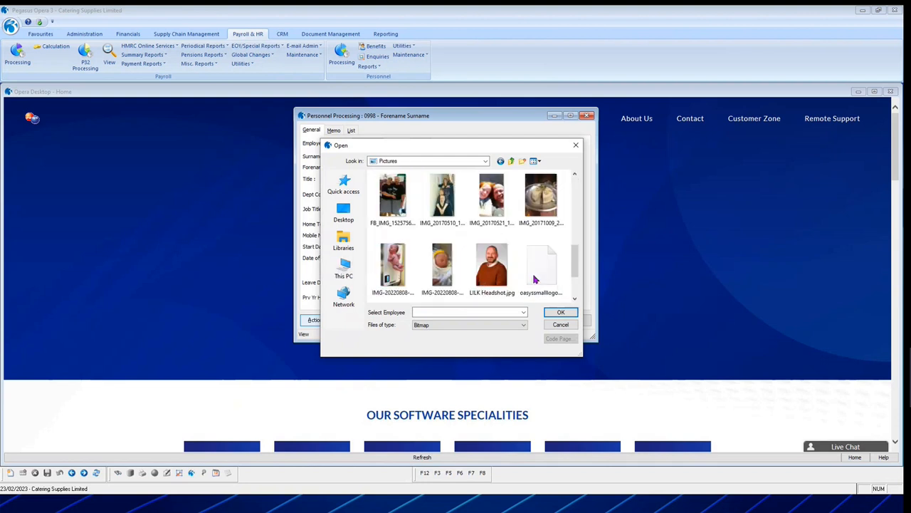
{"action": "left_click", "coordinate": [498, 280]}
{"action": "left_click", "coordinate": [540, 269]}
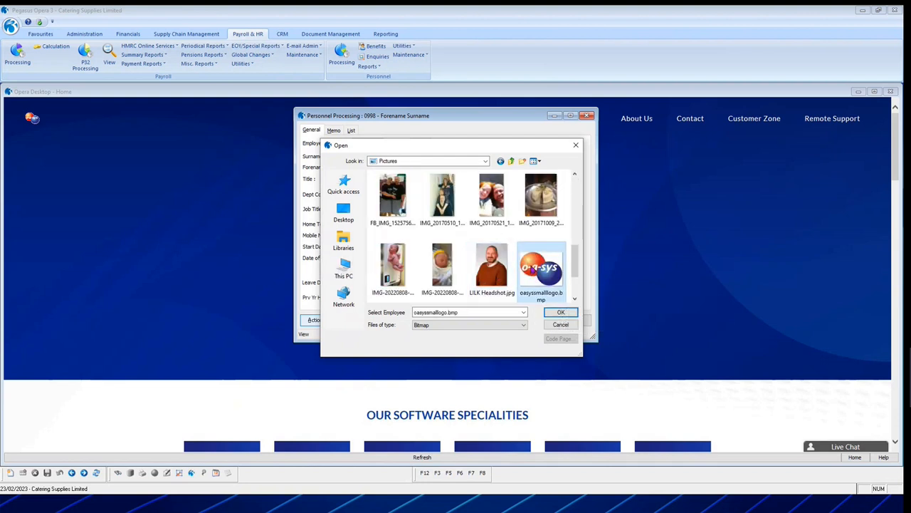
{"action": "left_click", "coordinate": [561, 312]}
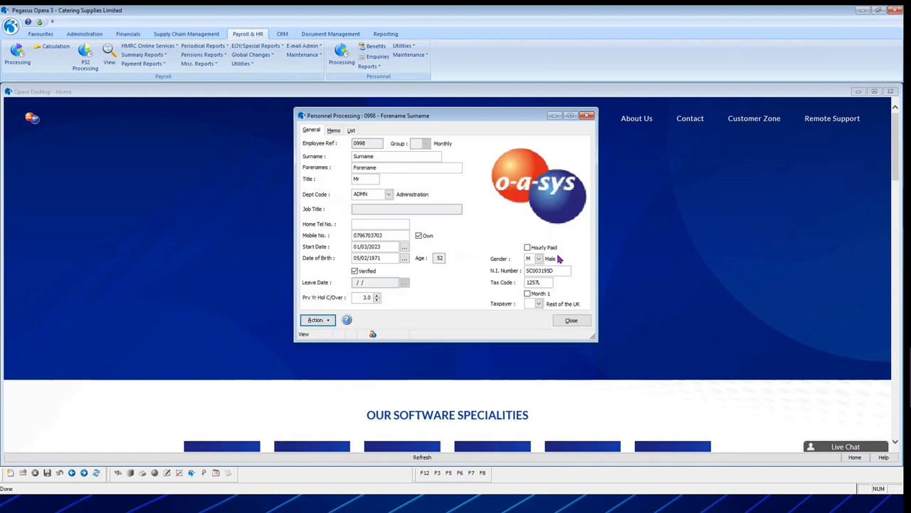
Add the 2 Weekly and Weekly groups to the Monthly selection and look through the employee list.
{"action": "left_click", "coordinate": [318, 321]}
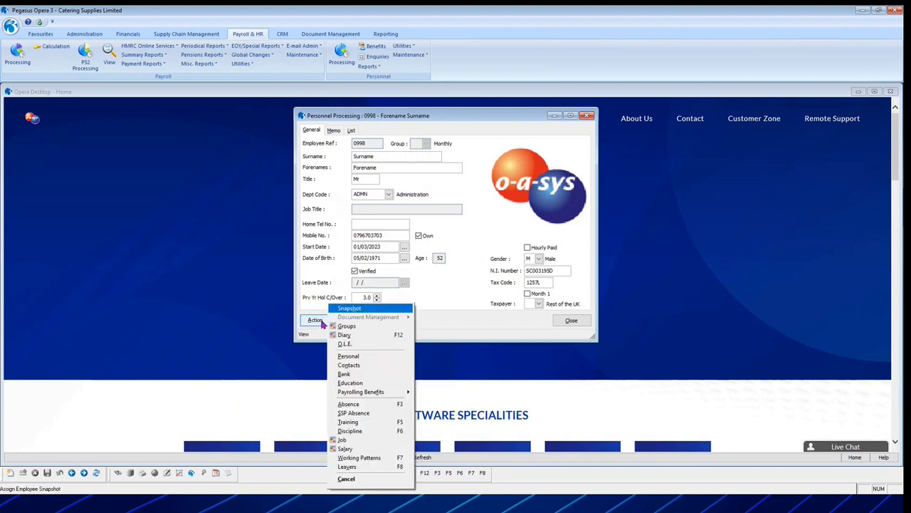
{"action": "left_click", "coordinate": [346, 325]}
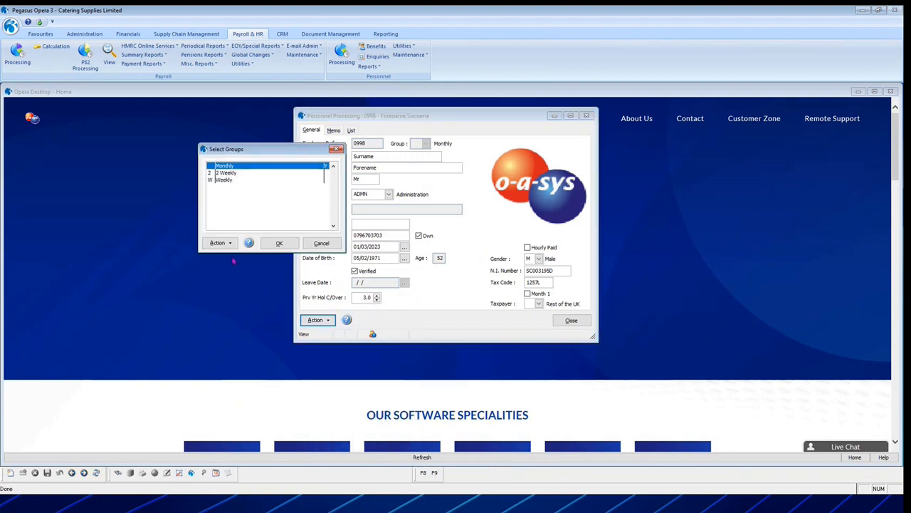
{"action": "left_click_drag", "start_coordinate": [290, 158], "coordinate": [187, 151]}
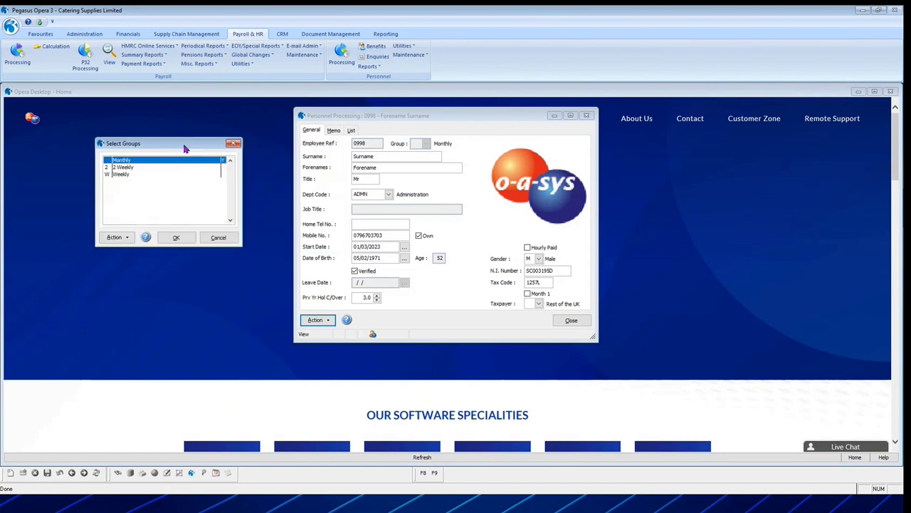
{"action": "left_click", "coordinate": [151, 170]}
{"action": "left_click", "coordinate": [150, 175]}
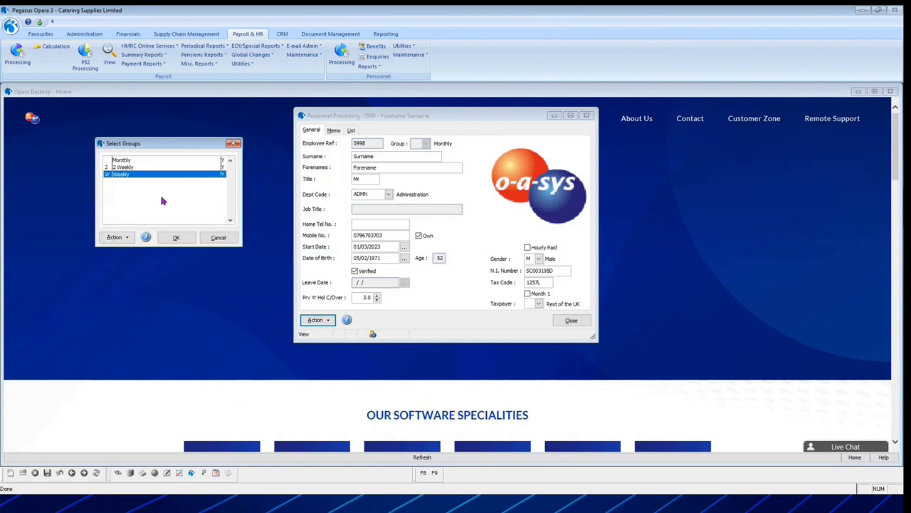
{"action": "left_click", "coordinate": [176, 239]}
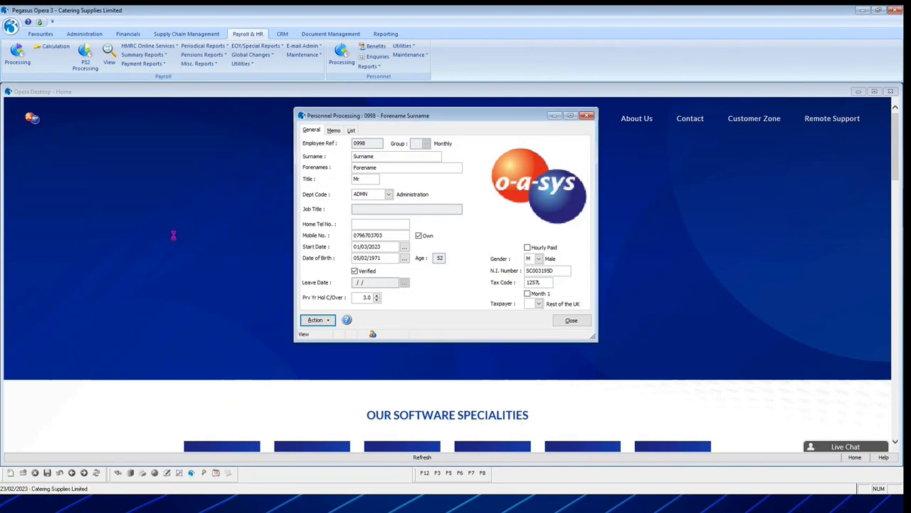
{"action": "left_click", "coordinate": [351, 131]}
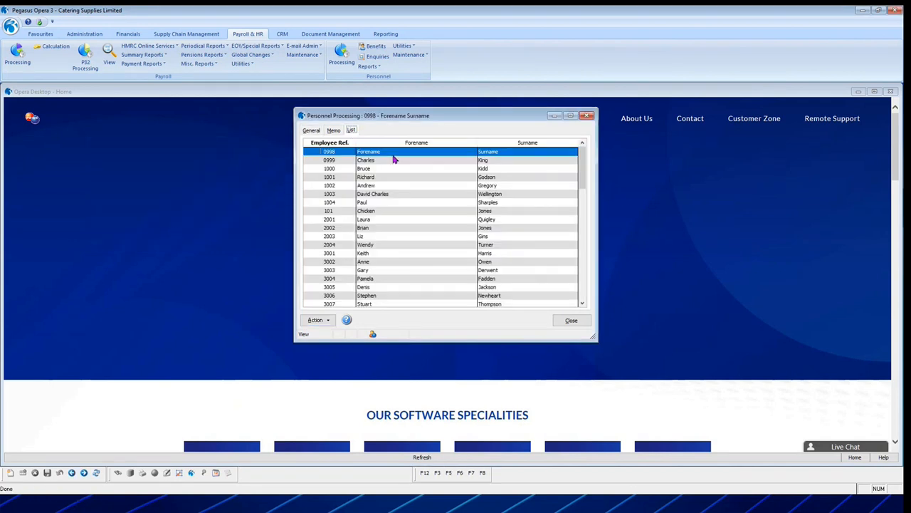
{"action": "scroll", "coordinate": [394, 160], "scroll_direction": "down", "scroll_amount": 15}
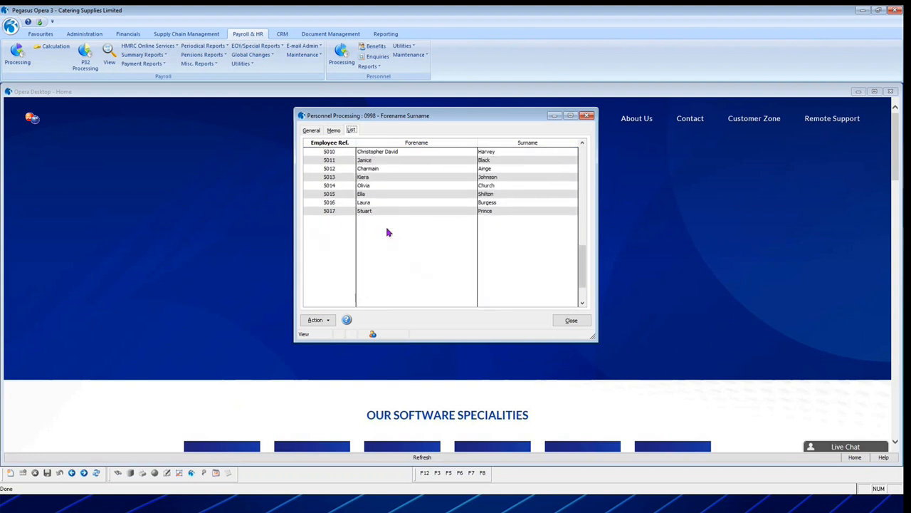
{"action": "scroll", "coordinate": [388, 239], "scroll_direction": "up", "scroll_amount": 15}
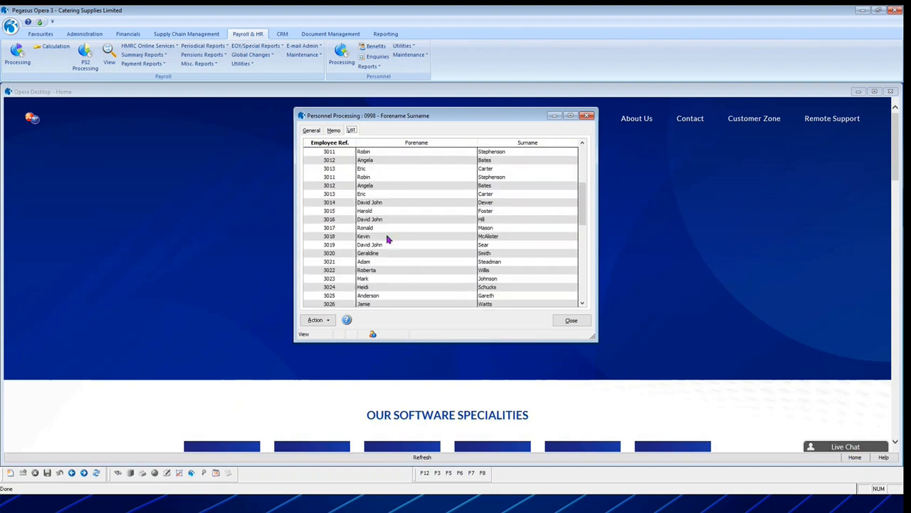
{"action": "left_click", "coordinate": [313, 131]}
Limit the group selection to Weekly only and look through that group's employee list.
{"action": "left_click", "coordinate": [315, 320]}
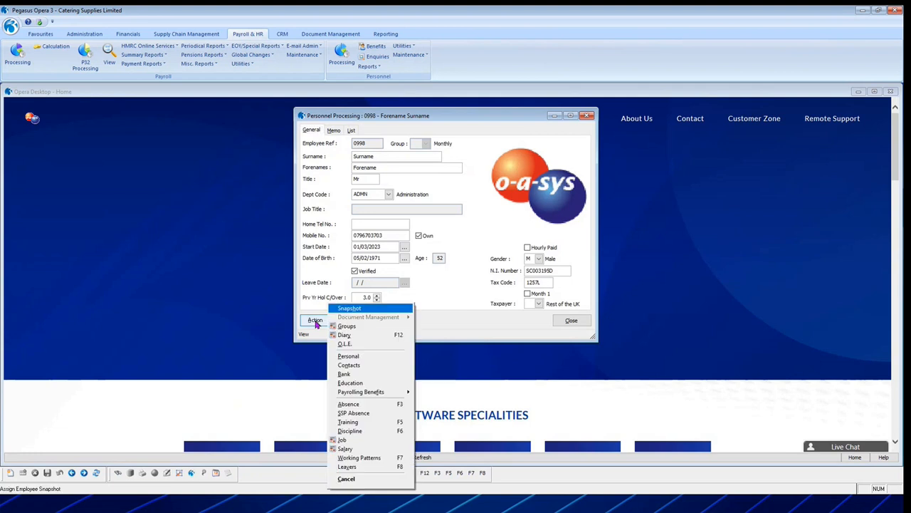
{"action": "left_click", "coordinate": [371, 326]}
{"action": "left_click", "coordinate": [205, 168]}
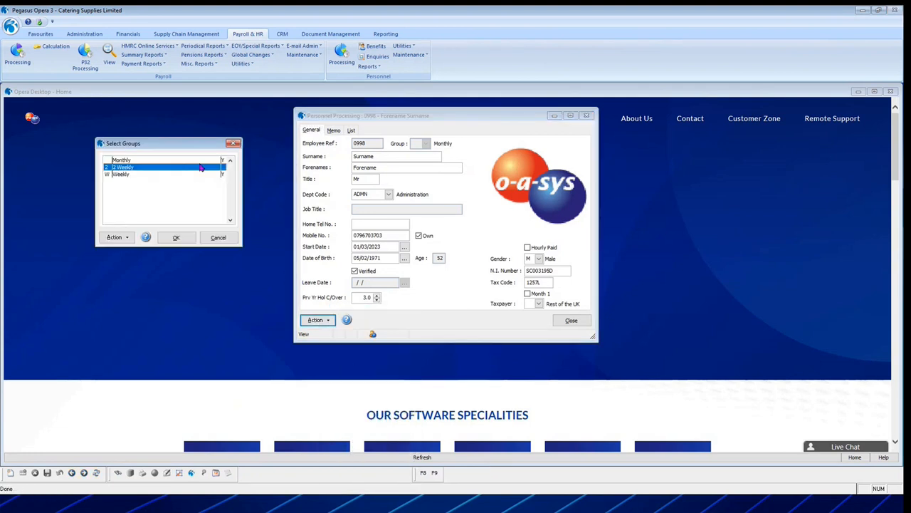
{"action": "left_click", "coordinate": [199, 161]}
{"action": "left_click", "coordinate": [176, 237]}
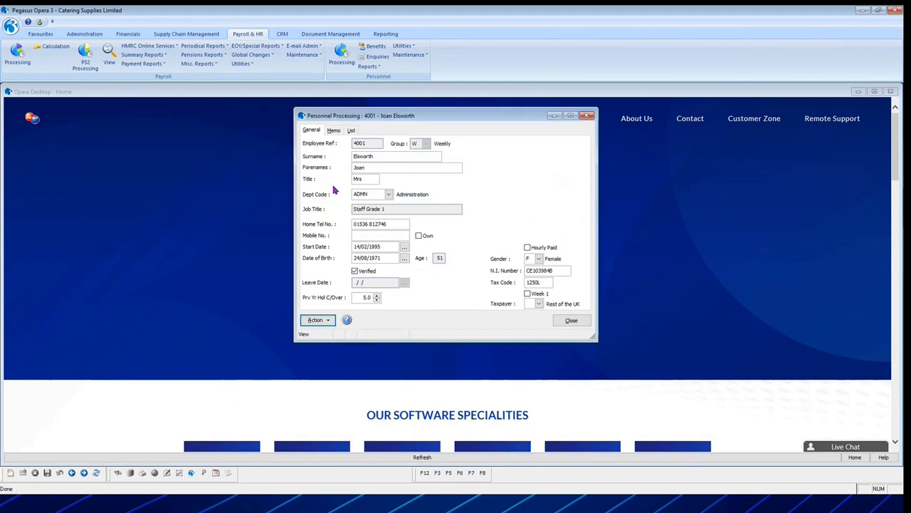
{"action": "left_click", "coordinate": [351, 130]}
{"action": "scroll", "coordinate": [417, 250], "scroll_direction": "down", "scroll_amount": 2}
{"action": "scroll", "coordinate": [412, 257], "scroll_direction": "up", "scroll_amount": 2}
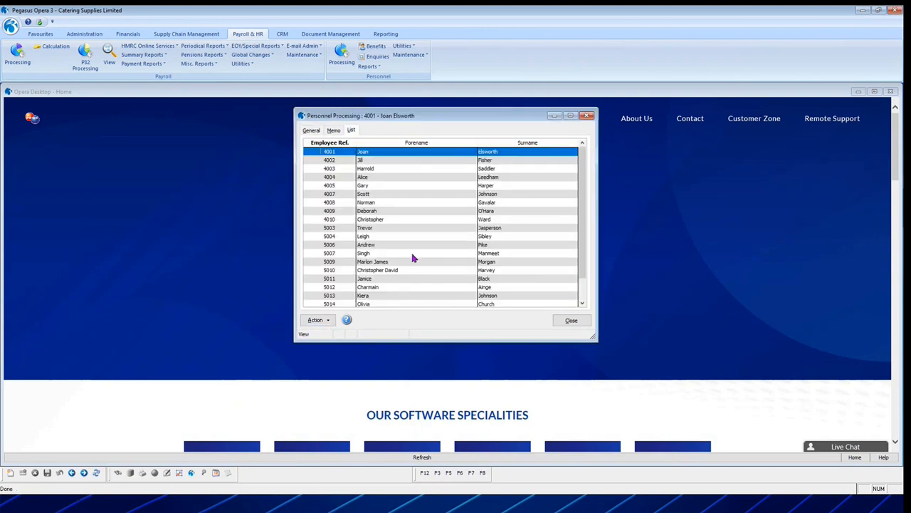
{"action": "left_click", "coordinate": [314, 132]}
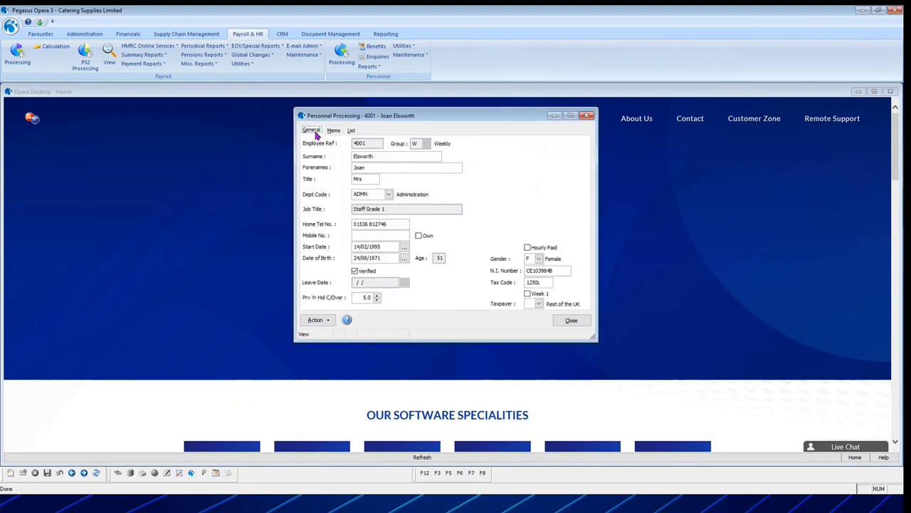
Set the group selection to Monthly only, leaving 2 Weekly and Weekly deselected.
{"action": "left_click", "coordinate": [317, 320]}
{"action": "left_click", "coordinate": [341, 326]}
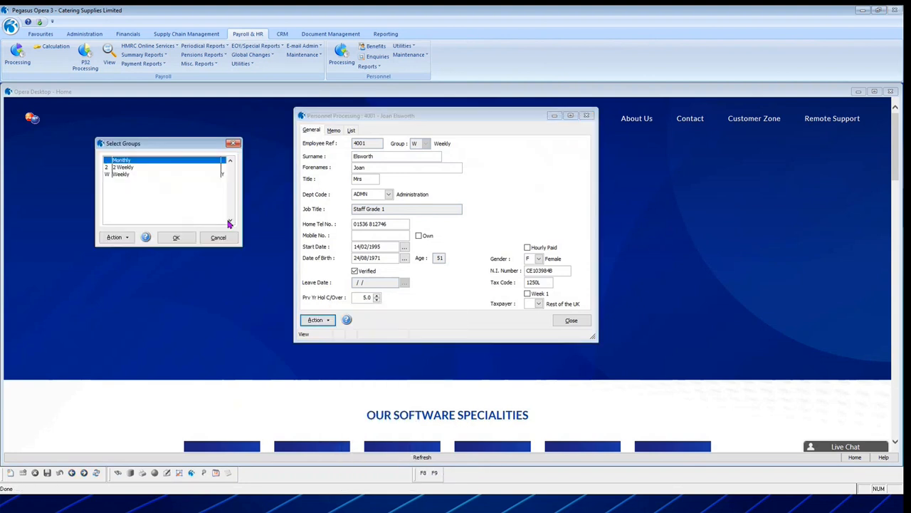
{"action": "left_click", "coordinate": [216, 168]}
{"action": "left_click", "coordinate": [206, 160]}
{"action": "left_click", "coordinate": [194, 170]}
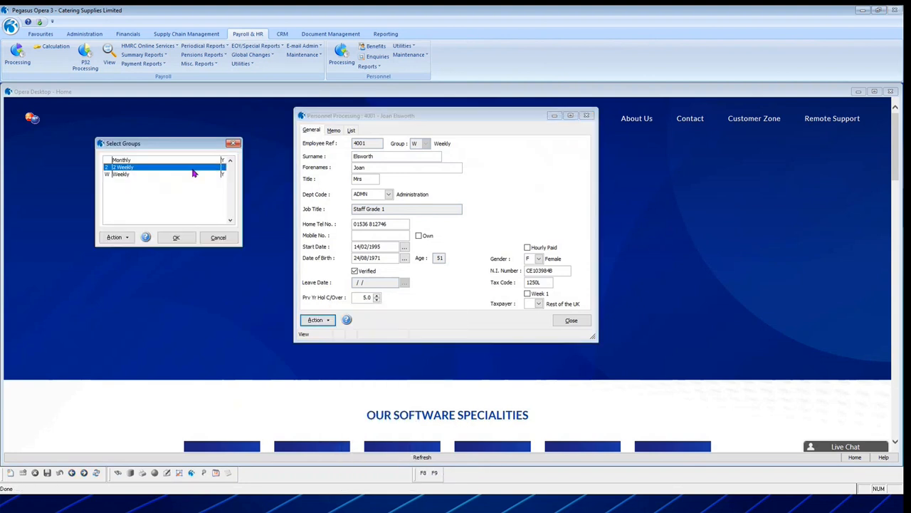
{"action": "left_click", "coordinate": [176, 237]}
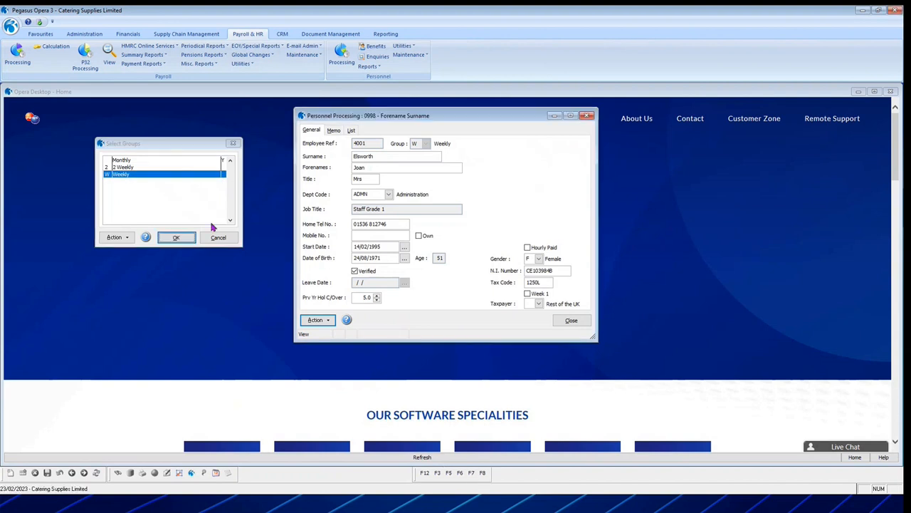
View the record of the second employee in the Monthly list, and return to the new employee's record.
{"action": "left_click", "coordinate": [352, 131]}
{"action": "double_click", "coordinate": [368, 160]}
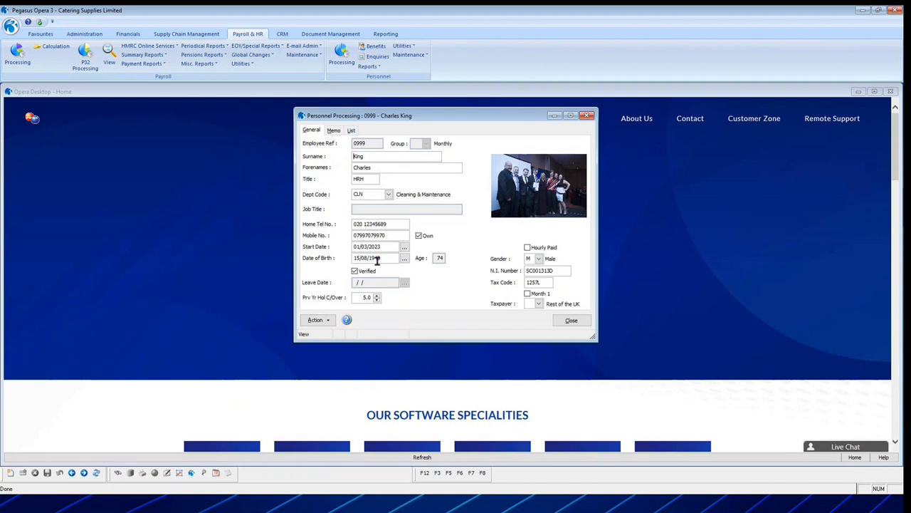
{"action": "left_click", "coordinate": [352, 130]}
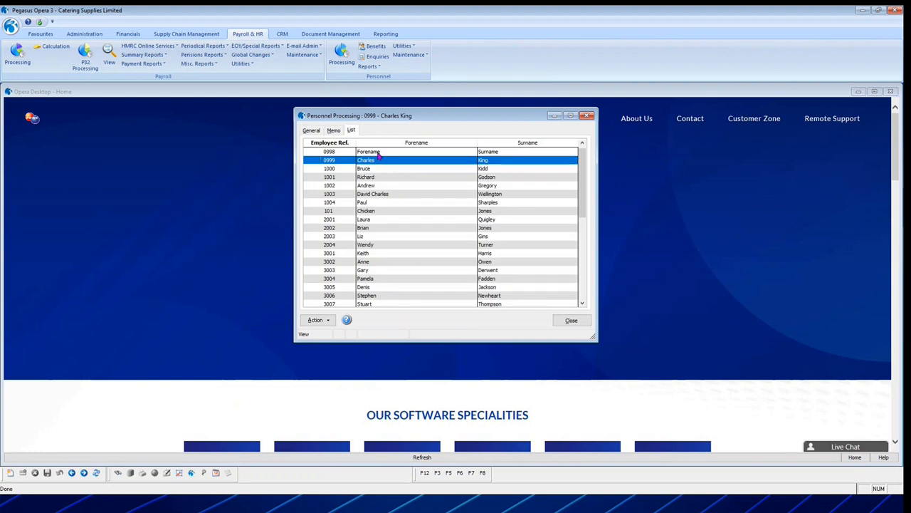
{"action": "double_click", "coordinate": [378, 152]}
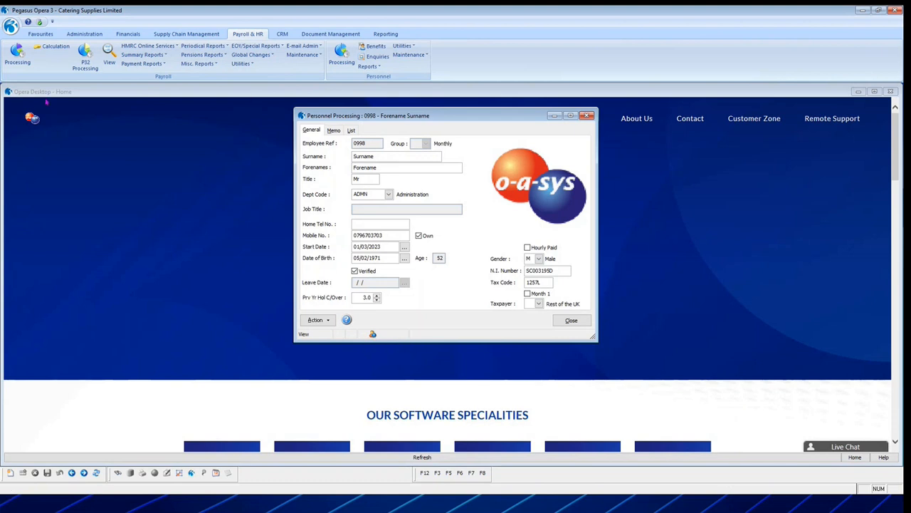
Open payroll processing for the Monthly group and assign the Management profile to the new employee.
{"action": "left_click", "coordinate": [20, 57]}
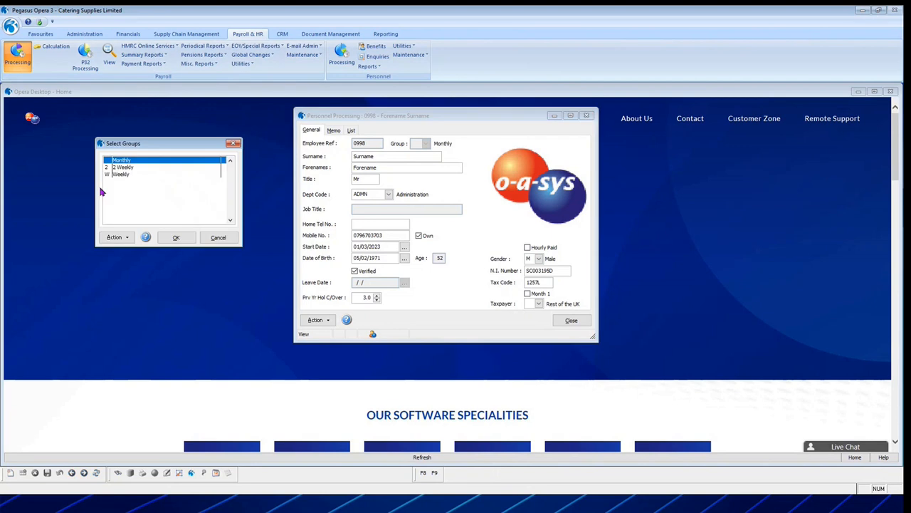
{"action": "left_click", "coordinate": [172, 238]}
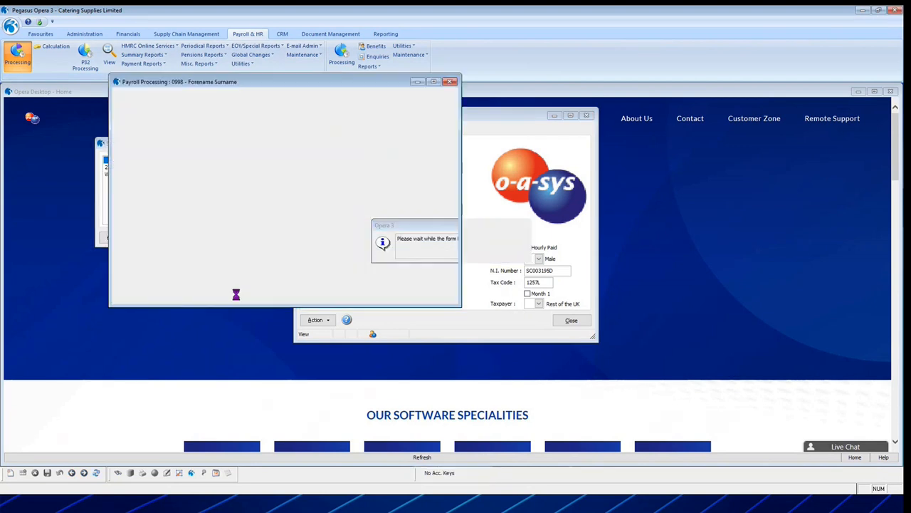
{"action": "left_click_drag", "start_coordinate": [321, 139], "coordinate": [273, 114]}
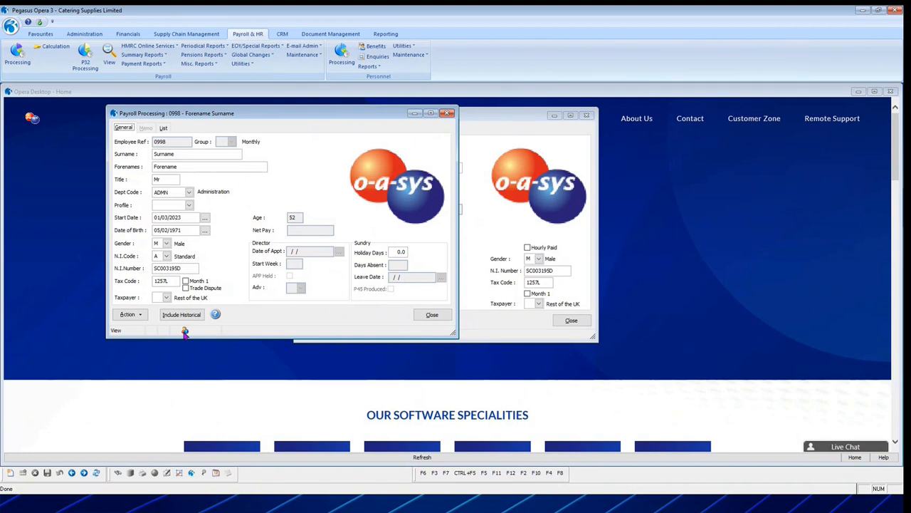
{"action": "left_click", "coordinate": [190, 205]}
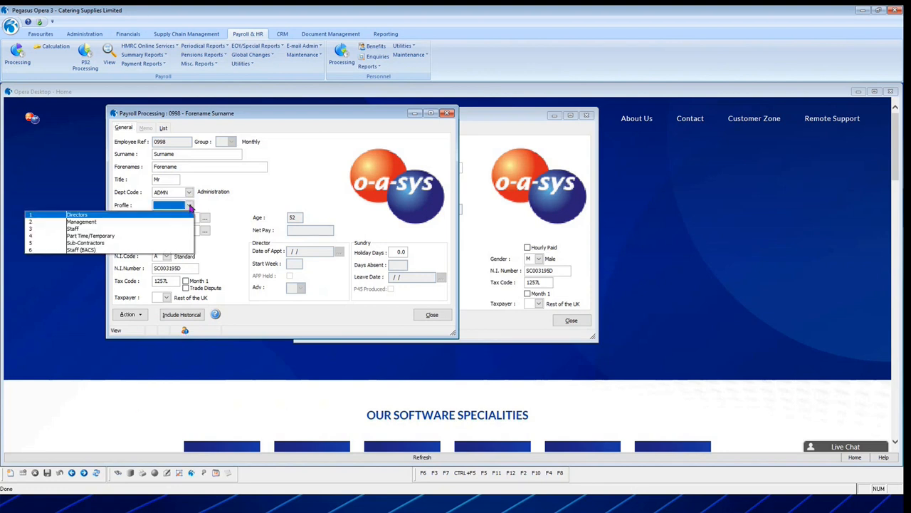
{"action": "left_click", "coordinate": [127, 222]}
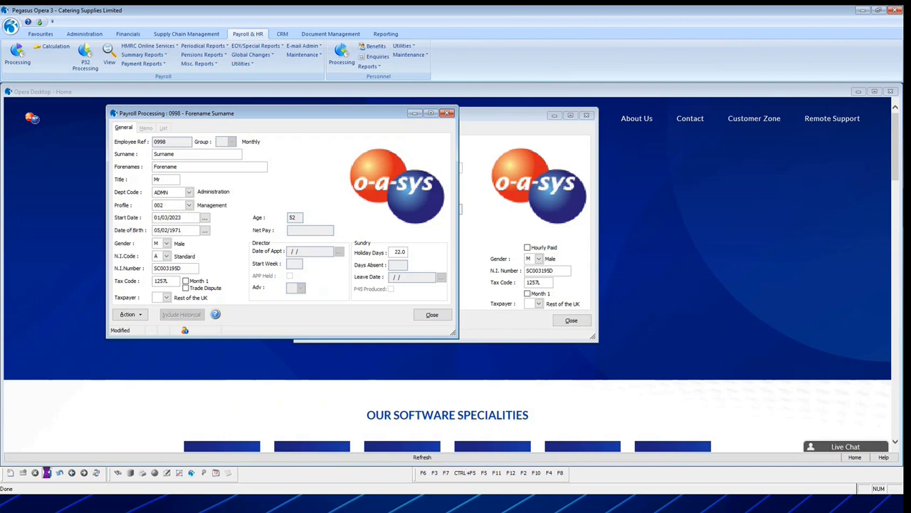
Save the new employee's payroll record and look through its payments and deductions.
{"action": "left_click", "coordinate": [47, 473]}
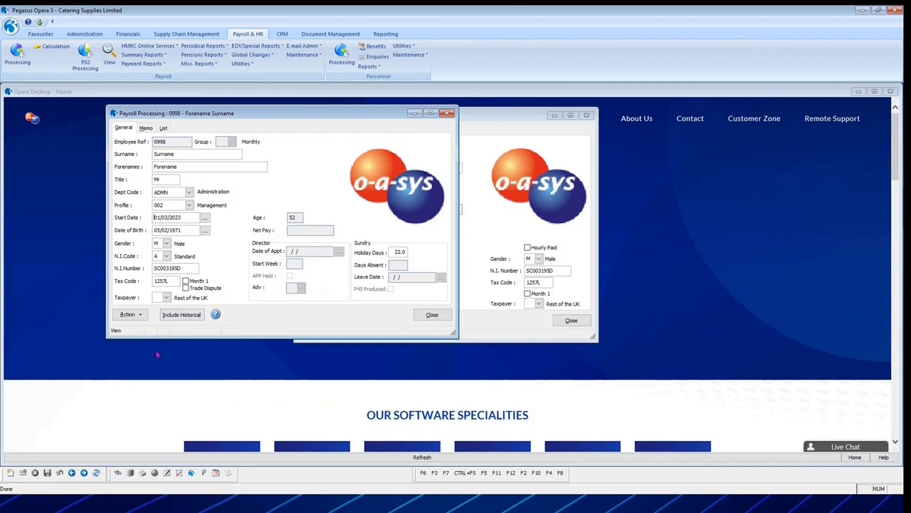
{"action": "key", "text": "F6"}
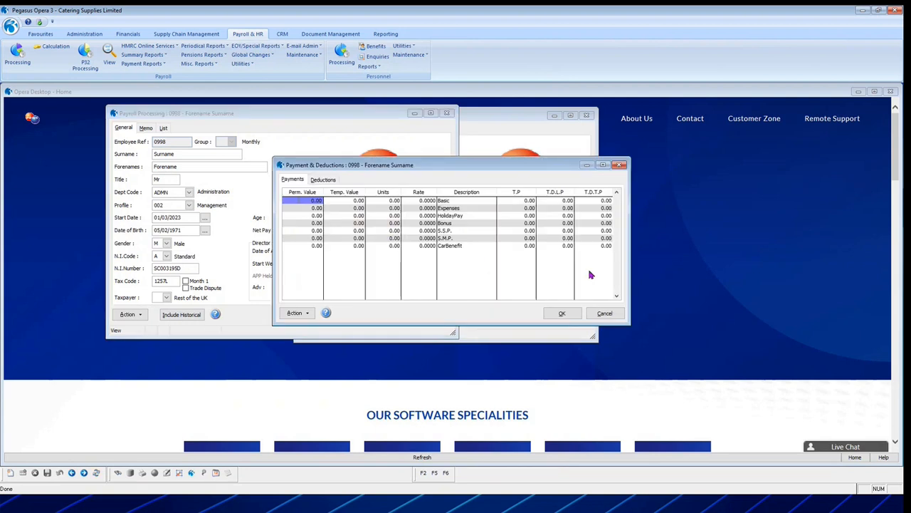
{"action": "key", "text": "Tab"}
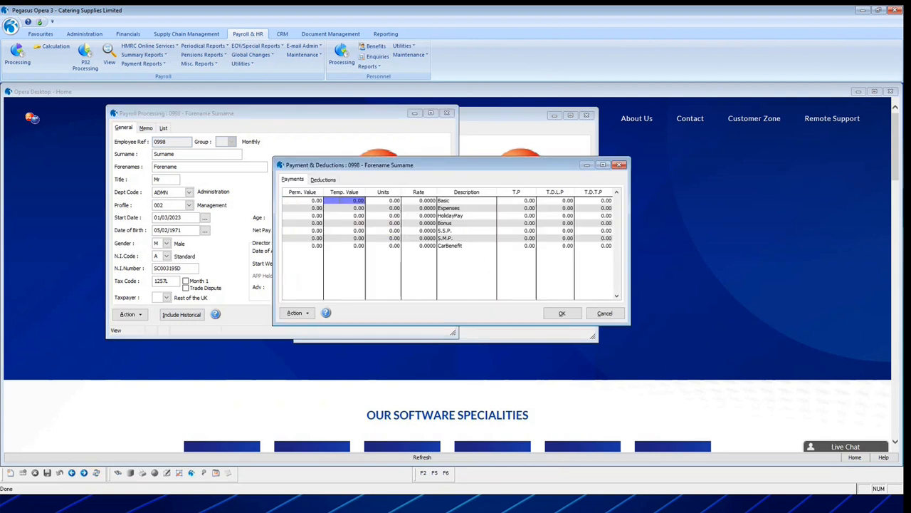
{"action": "key", "text": "Down"}
{"action": "key", "text": "Right"}
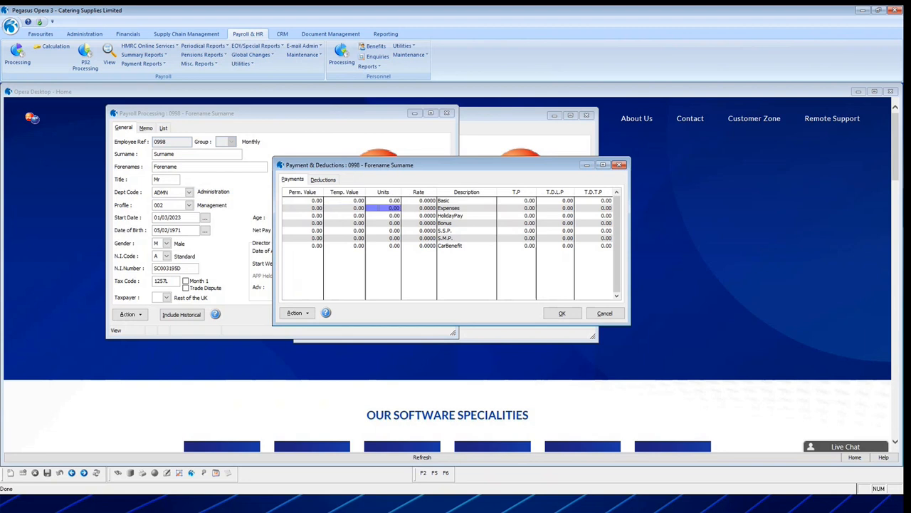
{"action": "key", "text": "Left"}
{"action": "key", "text": "Down"}
{"action": "key", "text": "Down"}
{"action": "key", "text": "Down"}
{"action": "key", "text": "Right"}
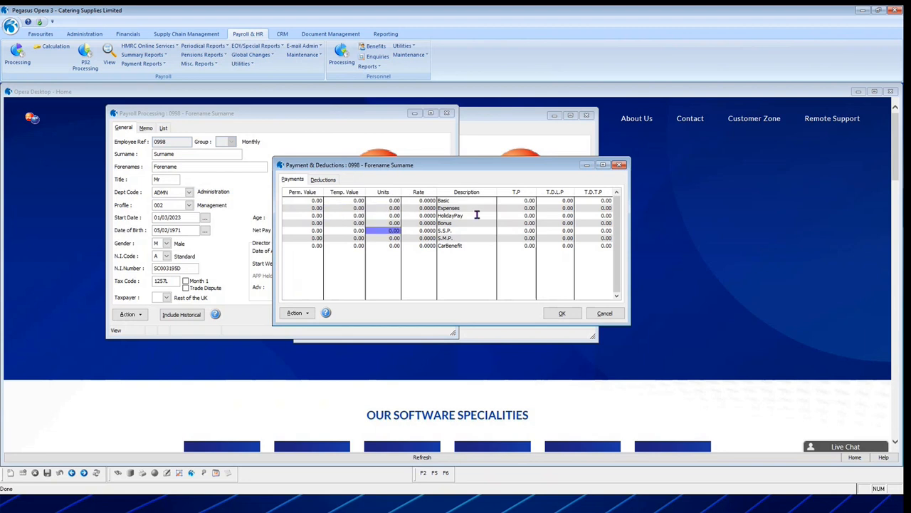
{"action": "left_click", "coordinate": [320, 180]}
{"action": "left_click", "coordinate": [287, 181]}
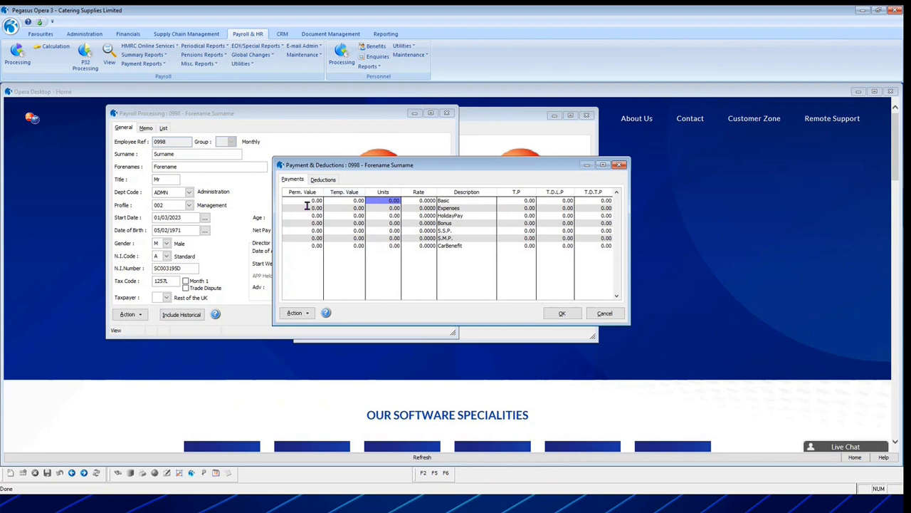
Set the permanent value of the new employee's Basic payment to 1000.00 and close the payroll record.
{"action": "left_click", "coordinate": [290, 202]}
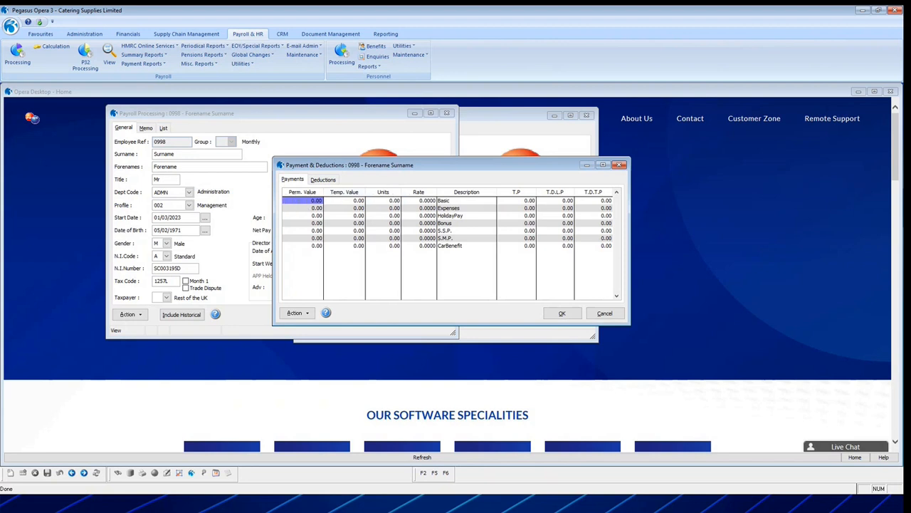
{"action": "type", "text": "1000"}
{"action": "key", "text": "Tab"}
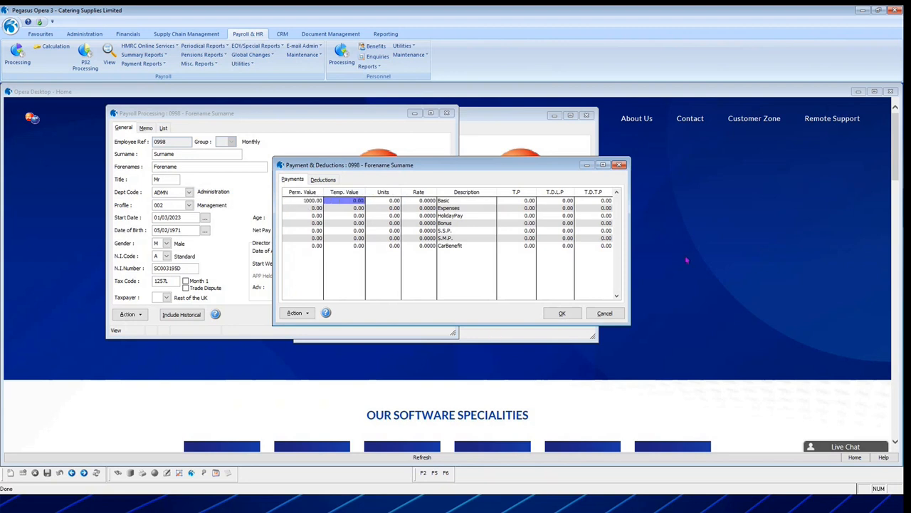
{"action": "left_click", "coordinate": [564, 313]}
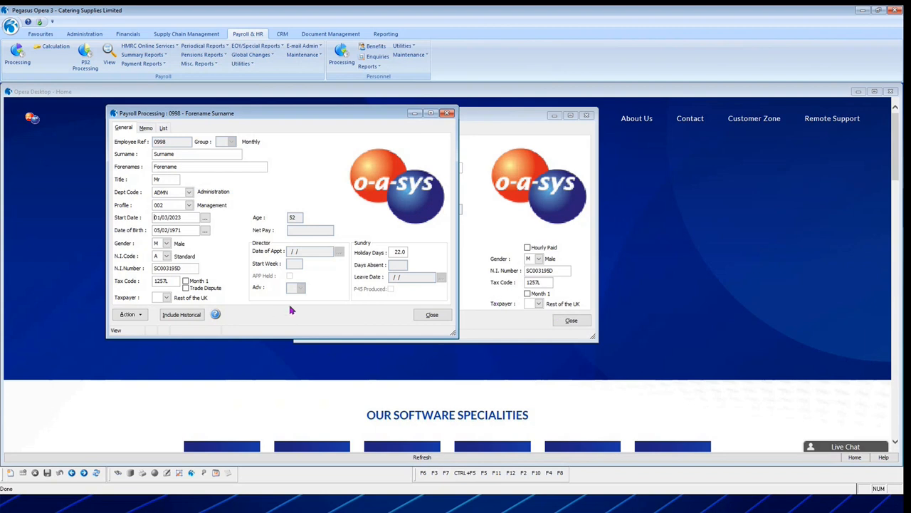
{"action": "left_click", "coordinate": [433, 316]}
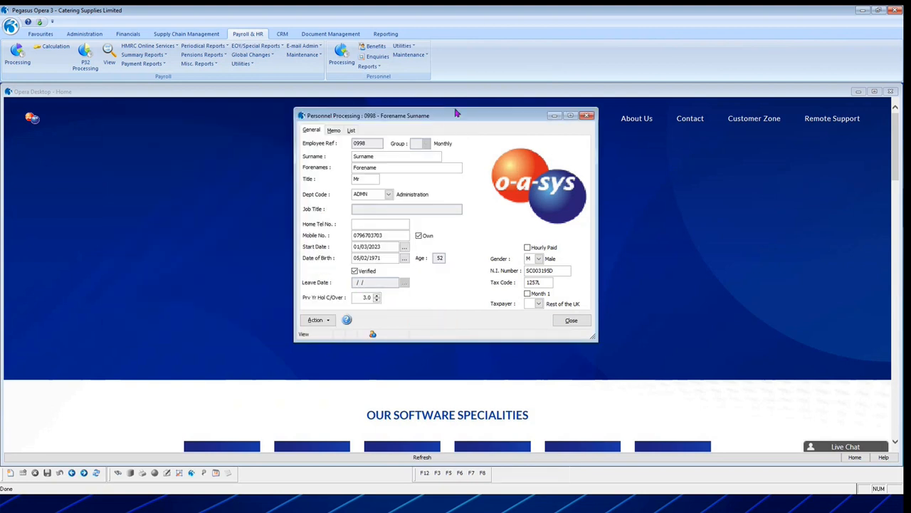
Reopen the new employee's personnel record from the employee list and view its available actions.
{"action": "left_click_drag", "start_coordinate": [446, 115], "coordinate": [504, 103]}
{"action": "left_click", "coordinate": [409, 116]}
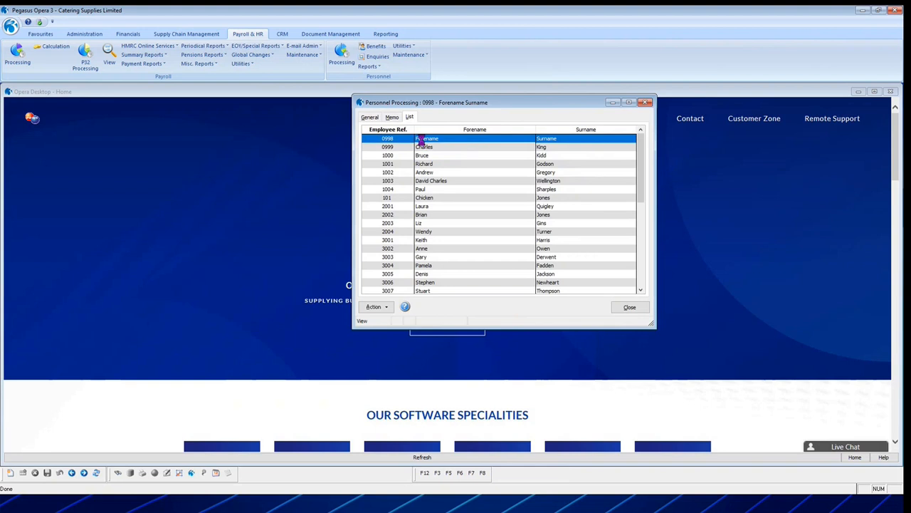
{"action": "double_click", "coordinate": [423, 143]}
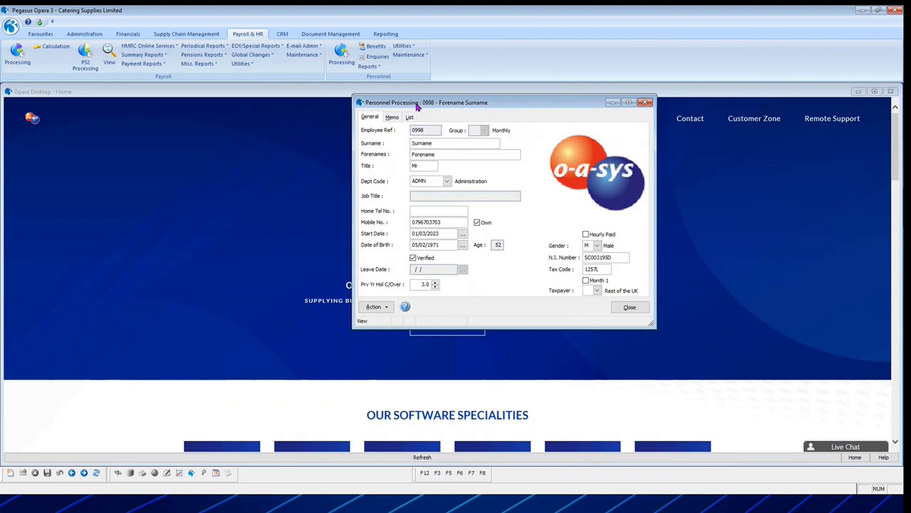
{"action": "left_click", "coordinate": [374, 306]}
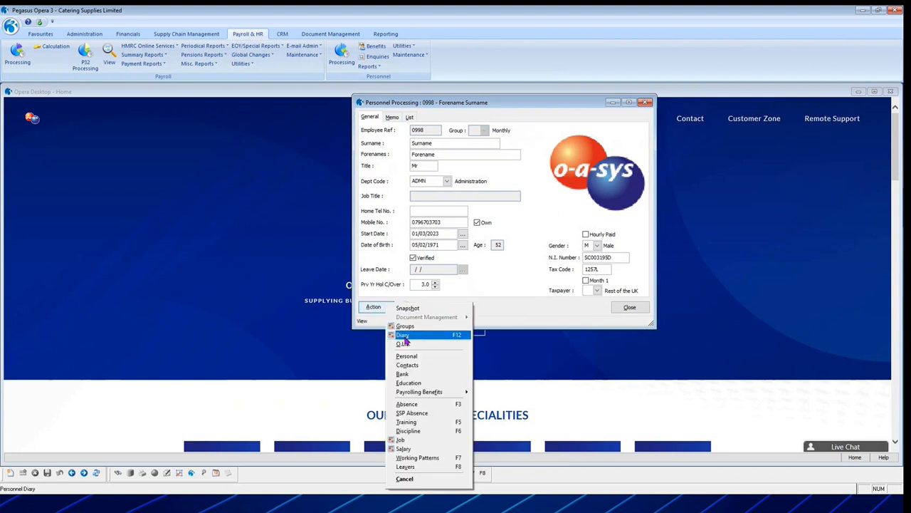
Open the fourth listed employee's personnel record, view the 2023 diary, and close the diary.
{"action": "left_click", "coordinate": [409, 116]}
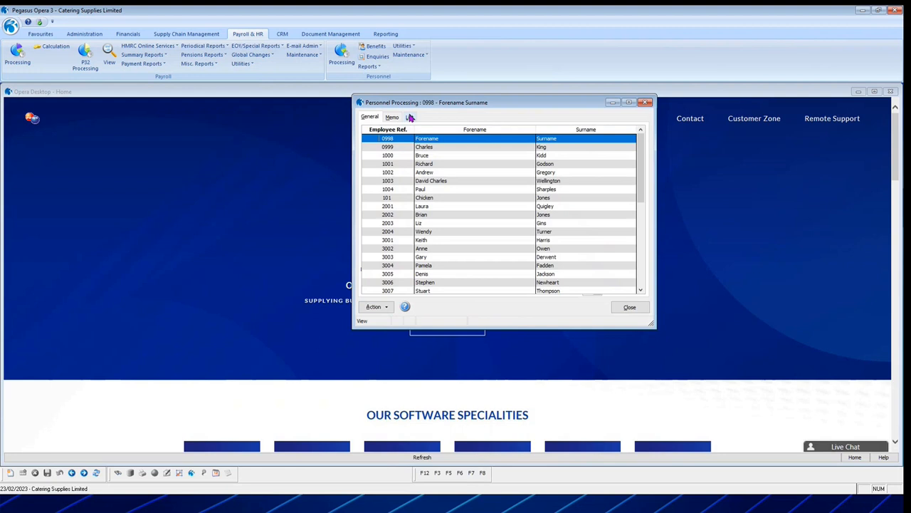
{"action": "double_click", "coordinate": [424, 164]}
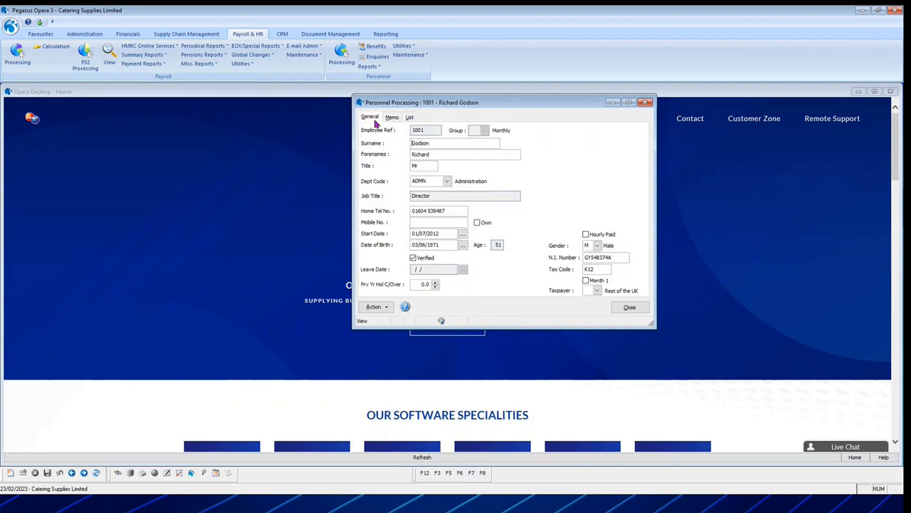
{"action": "left_click", "coordinate": [373, 306]}
{"action": "mouse_move", "coordinate": [428, 321]}
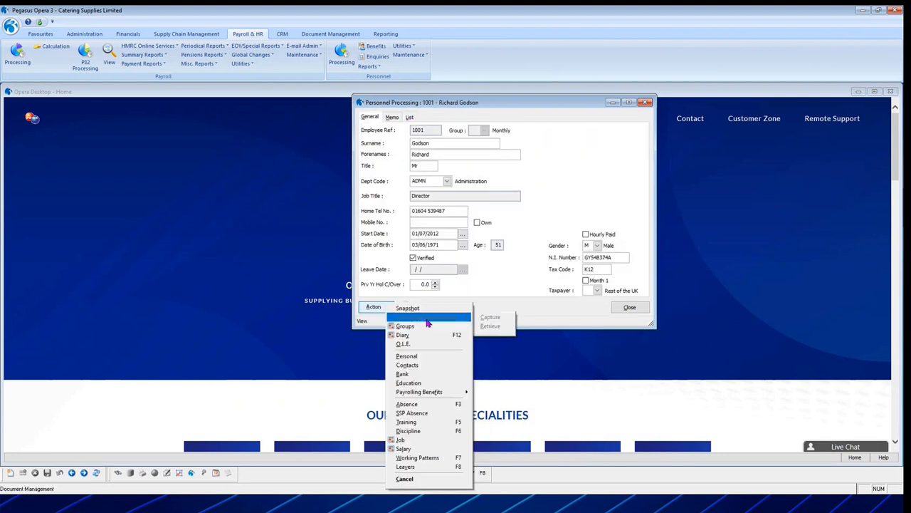
{"action": "left_click", "coordinate": [420, 335]}
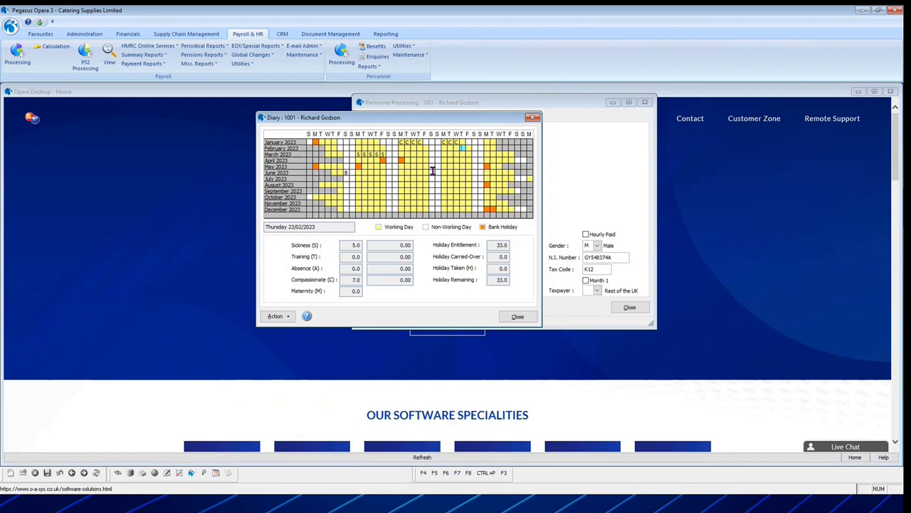
{"action": "left_click", "coordinate": [519, 319]}
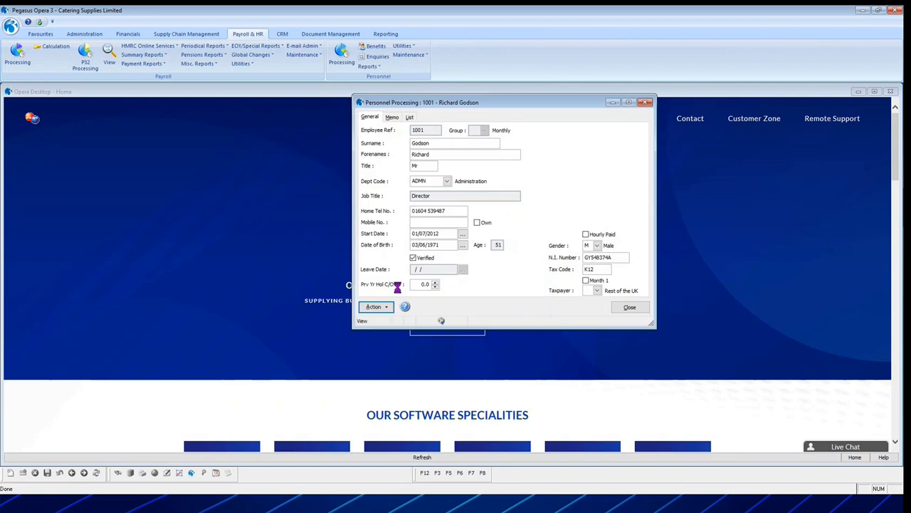
View the O.L.E. attachments of the fourth listed employee, moving the window clear of the personnel record, and close them.
{"action": "left_click", "coordinate": [373, 307]}
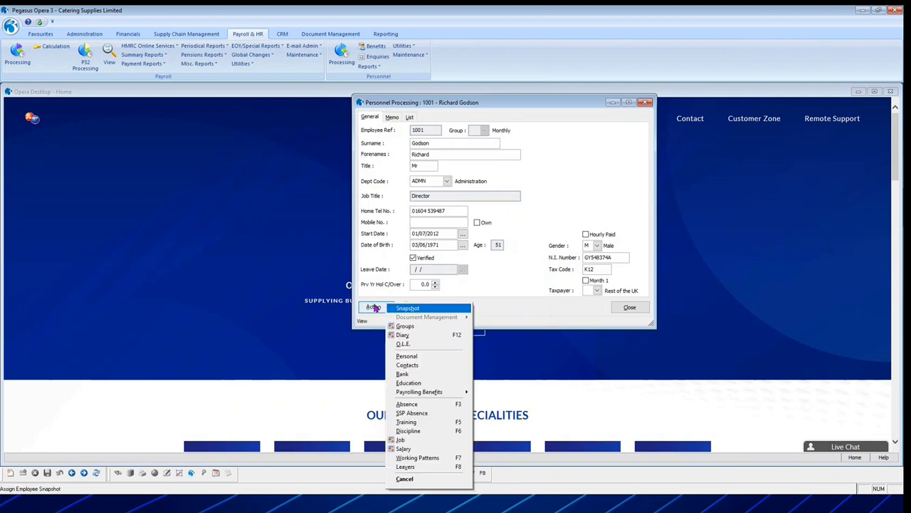
{"action": "left_click", "coordinate": [419, 346]}
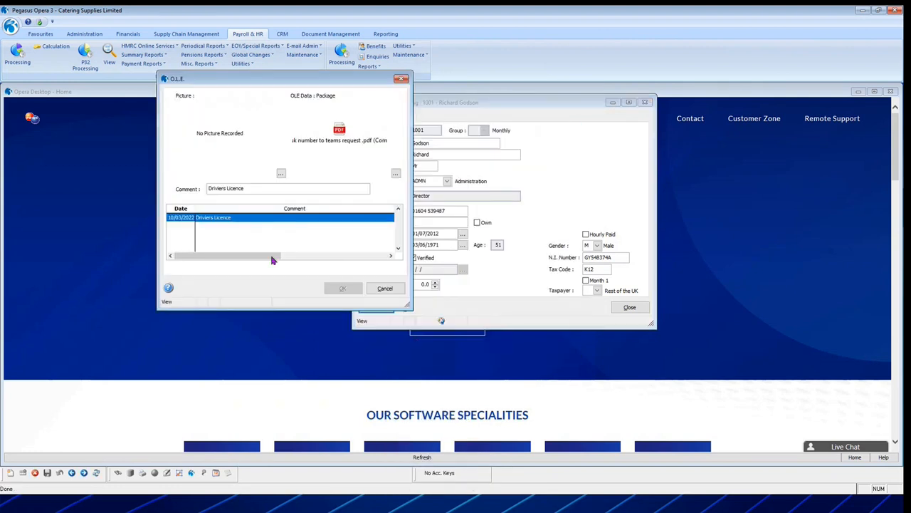
{"action": "left_click_drag", "start_coordinate": [280, 79], "coordinate": [573, 112]}
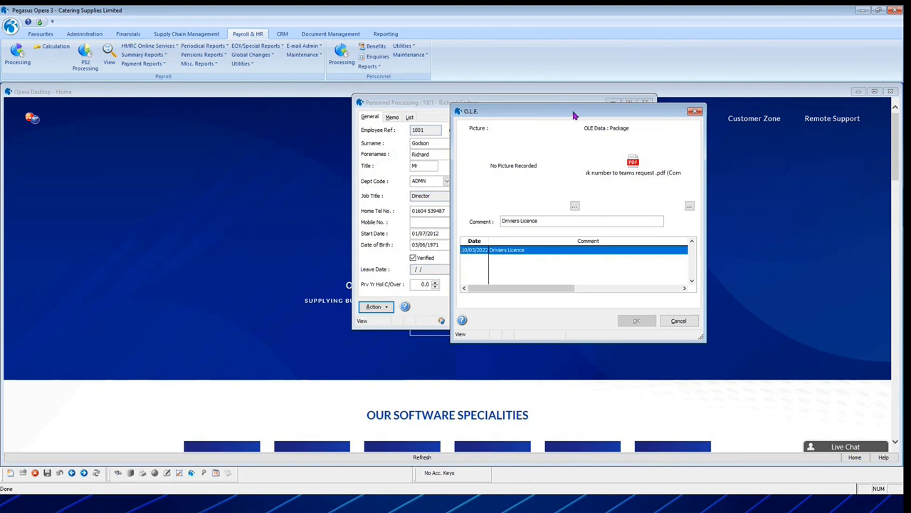
{"action": "left_click_drag", "start_coordinate": [575, 116], "coordinate": [197, 112]}
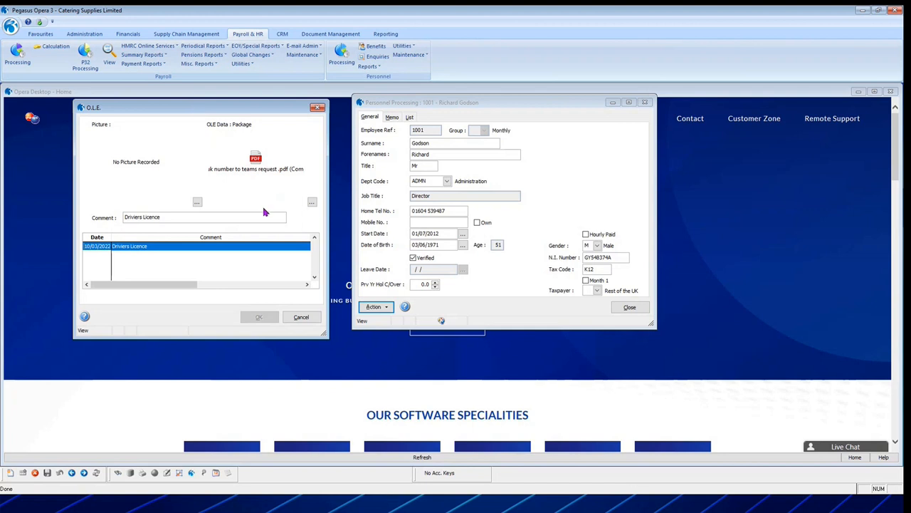
{"action": "left_click", "coordinate": [301, 317]}
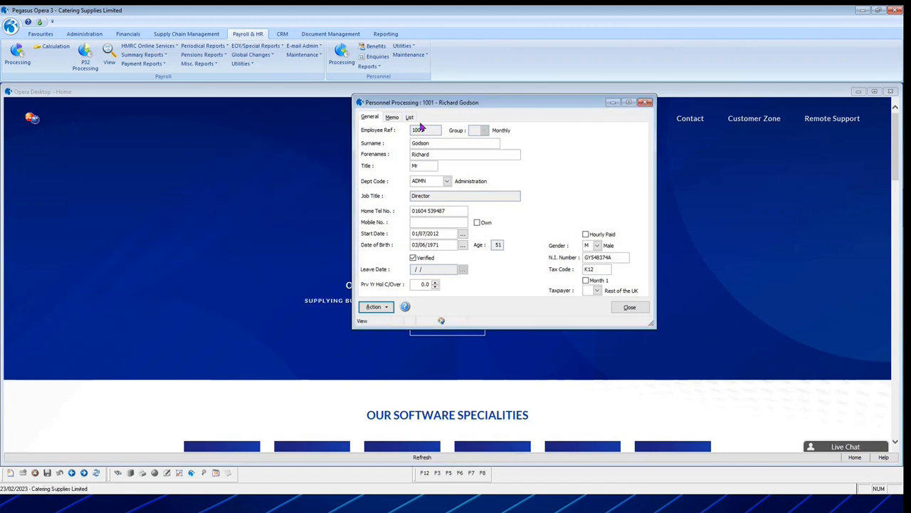
Open the third listed employee's O.L.E. attachments and view the image attached to the Birth certificate entry.
{"action": "left_click", "coordinate": [409, 116]}
{"action": "double_click", "coordinate": [429, 153]}
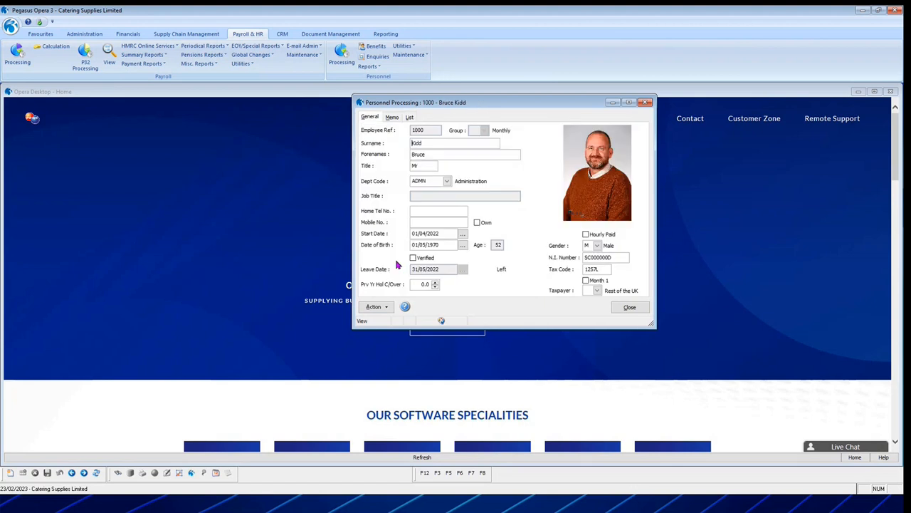
{"action": "left_click", "coordinate": [376, 307]}
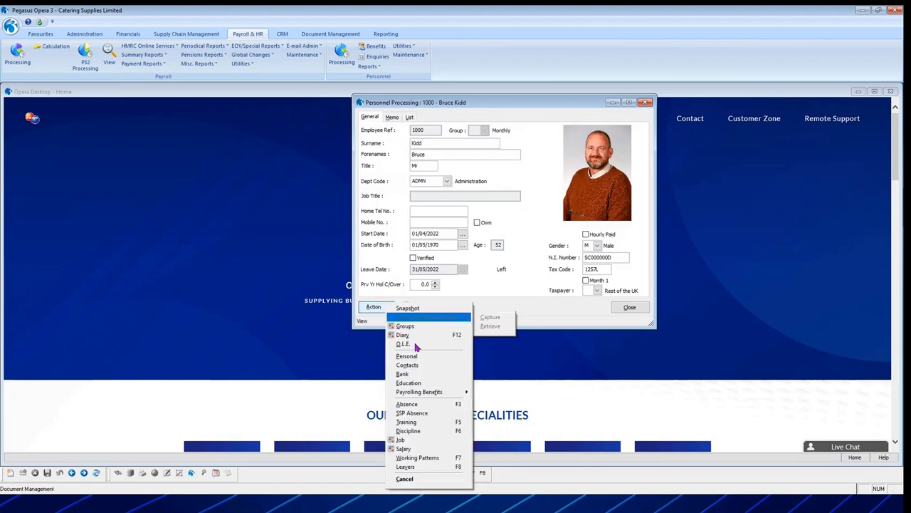
{"action": "left_click", "coordinate": [415, 345]}
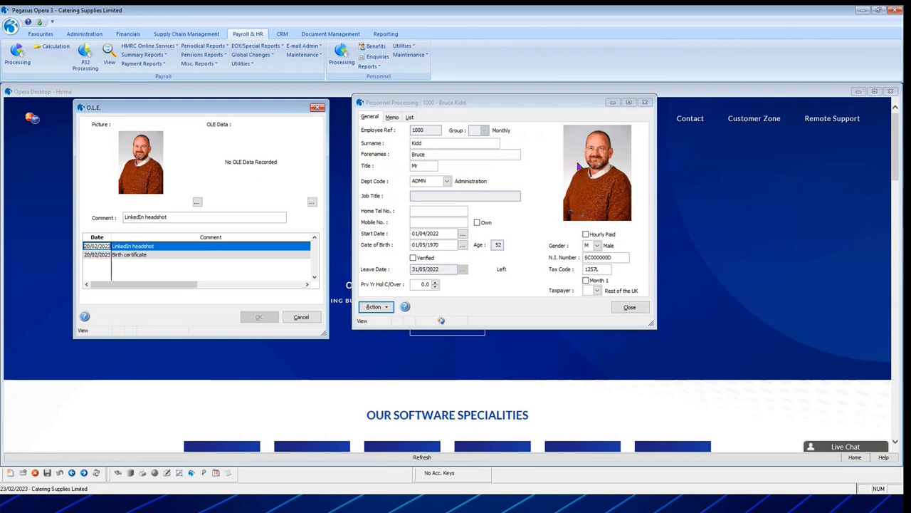
{"action": "left_click", "coordinate": [140, 258]}
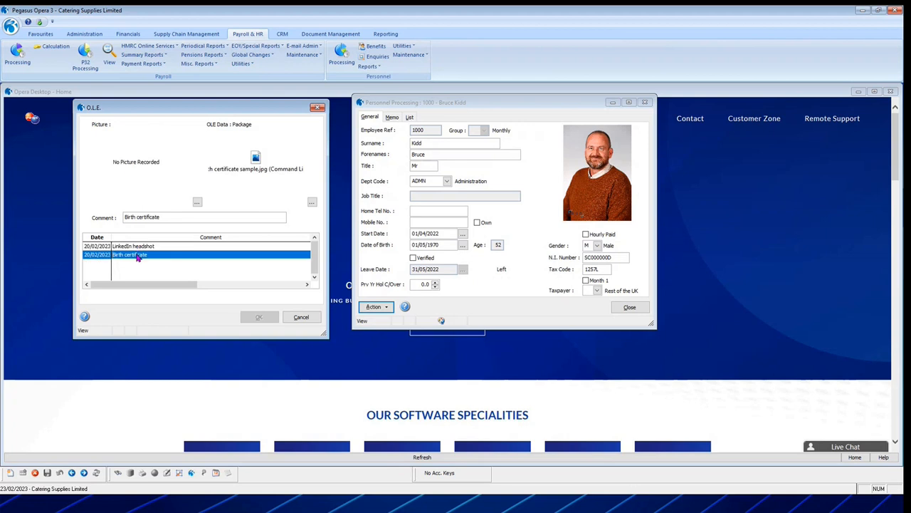
{"action": "double_click", "coordinate": [257, 159]}
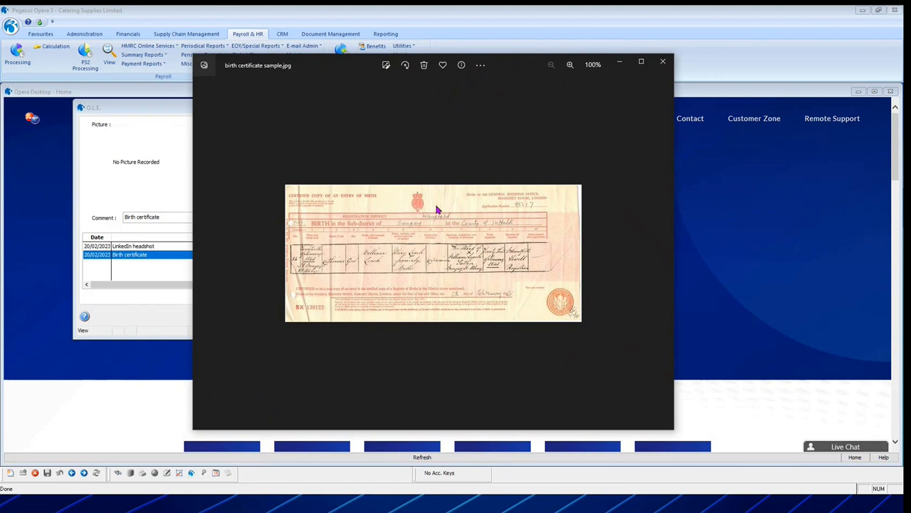
{"action": "left_click", "coordinate": [662, 63]}
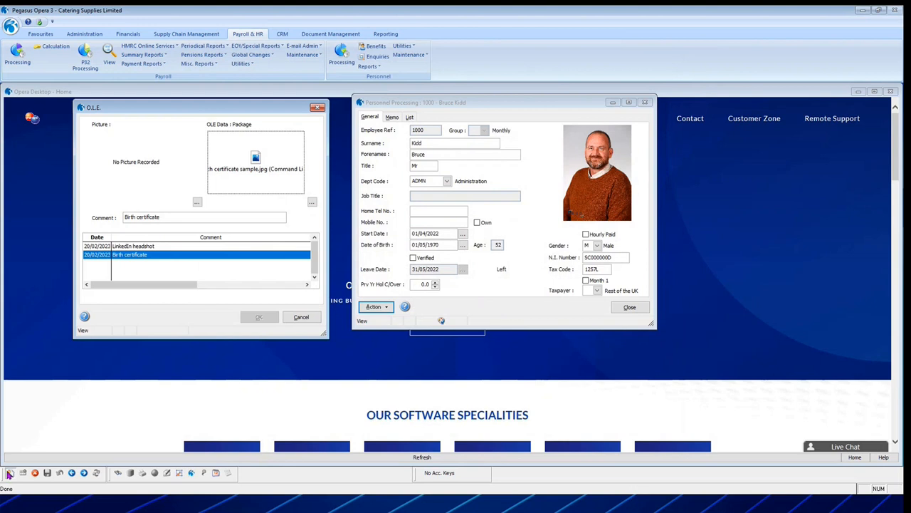
Add a new O.L.E. entry to the employee's record and attach PicsArt.bmp from the Pictures folder as its OLE data.
{"action": "left_click", "coordinate": [10, 473]}
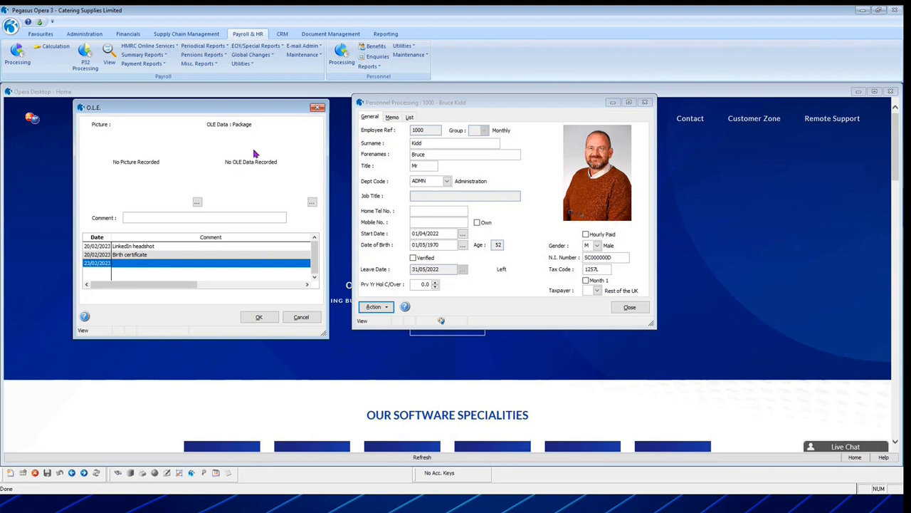
{"action": "left_click", "coordinate": [312, 203]}
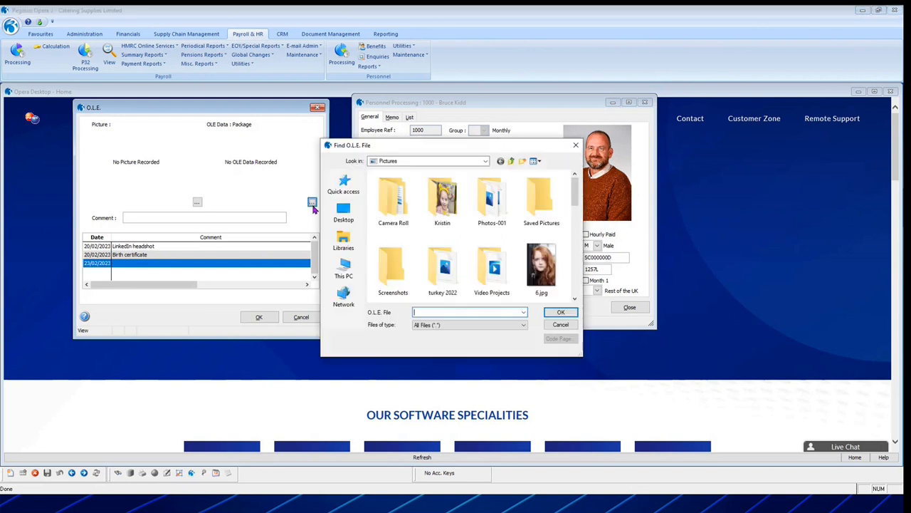
{"action": "scroll", "coordinate": [517, 257], "scroll_direction": "down", "scroll_amount": 3}
{"action": "scroll", "coordinate": [463, 262], "scroll_direction": "down", "scroll_amount": 5}
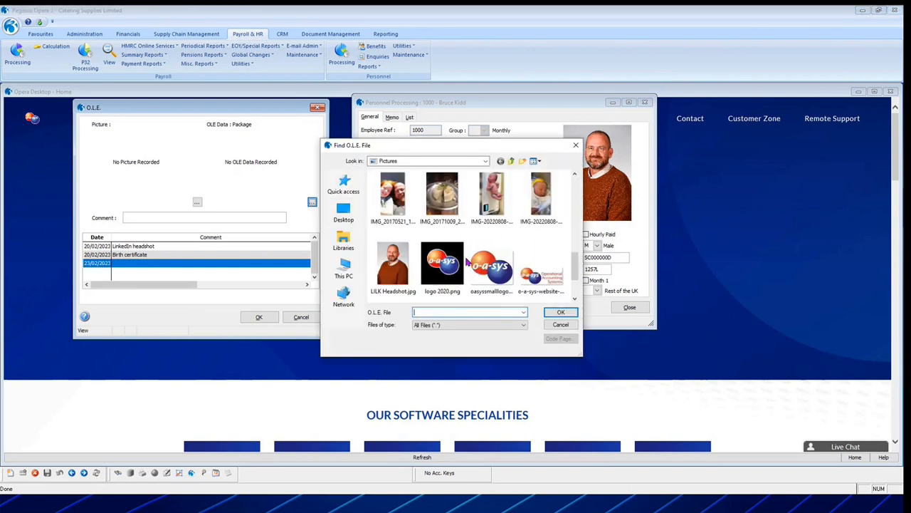
{"action": "left_click", "coordinate": [394, 267]}
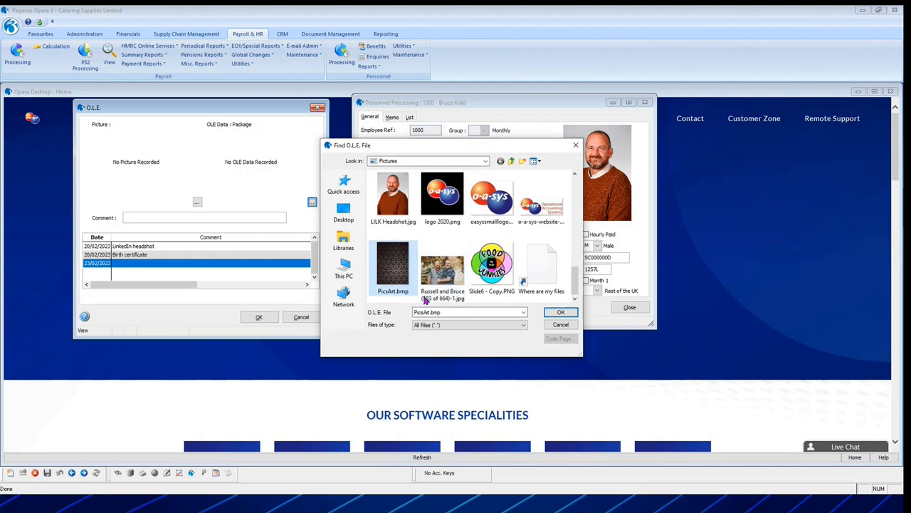
{"action": "left_click", "coordinate": [561, 312]}
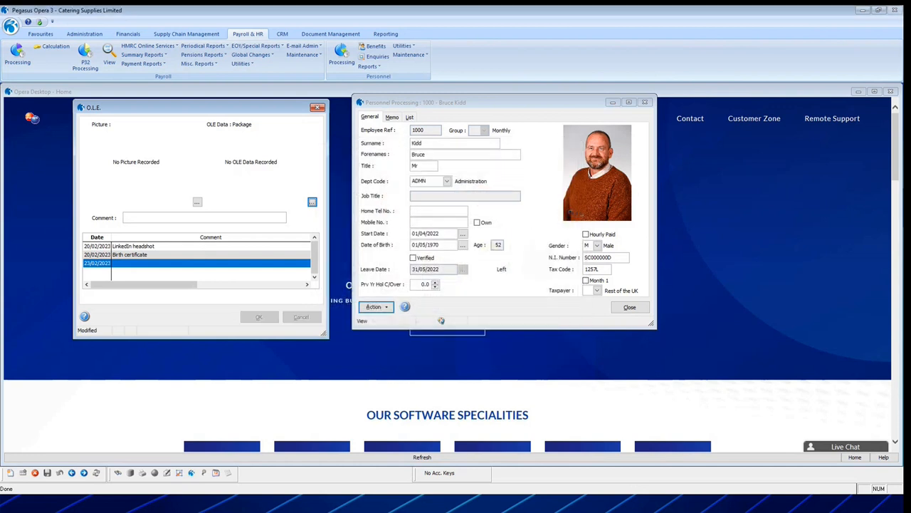
Set the new O.L.E. entry's comment to "name" and save the entry.
{"action": "left_click", "coordinate": [162, 219]}
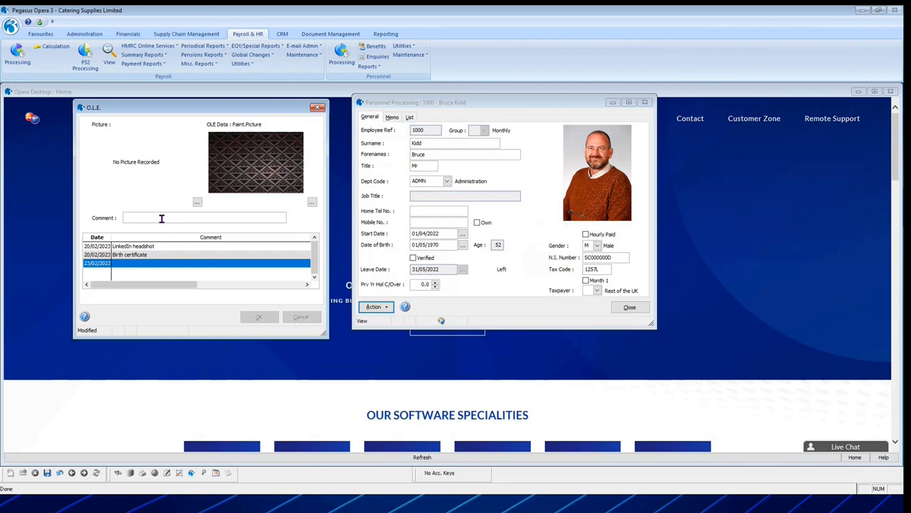
{"action": "type", "text": "name"}
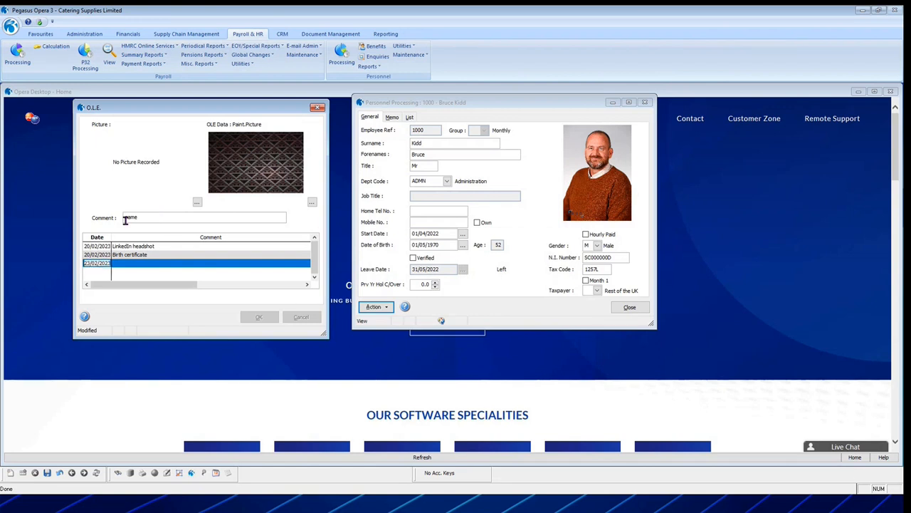
{"action": "left_click", "coordinate": [47, 473]}
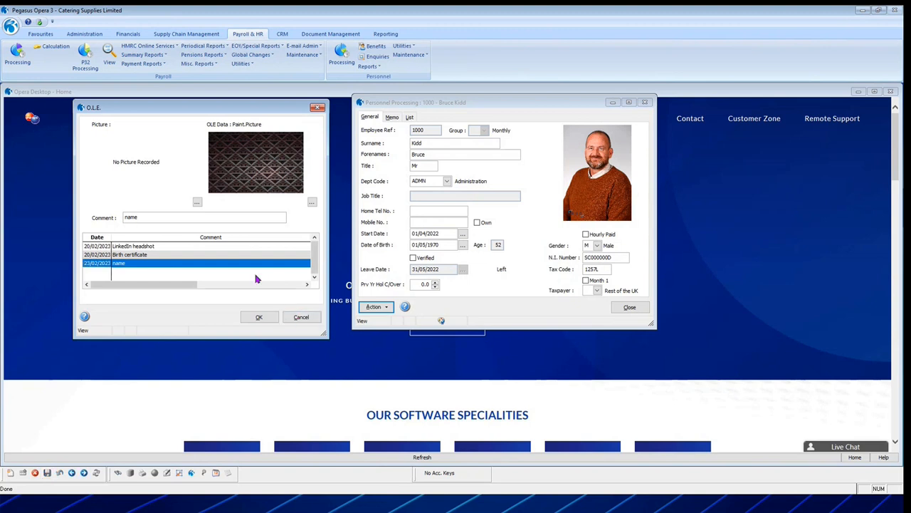
View the image attached to the "name" O.L.E. entry at full size in Paint and close it.
{"action": "left_click", "coordinate": [151, 255]}
{"action": "left_click", "coordinate": [144, 264]}
{"action": "double_click", "coordinate": [267, 154]}
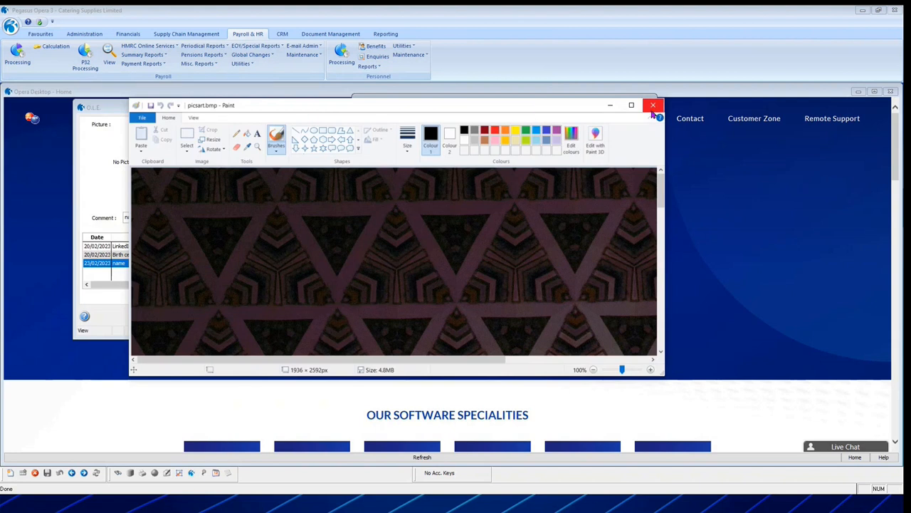
{"action": "left_click", "coordinate": [653, 110]}
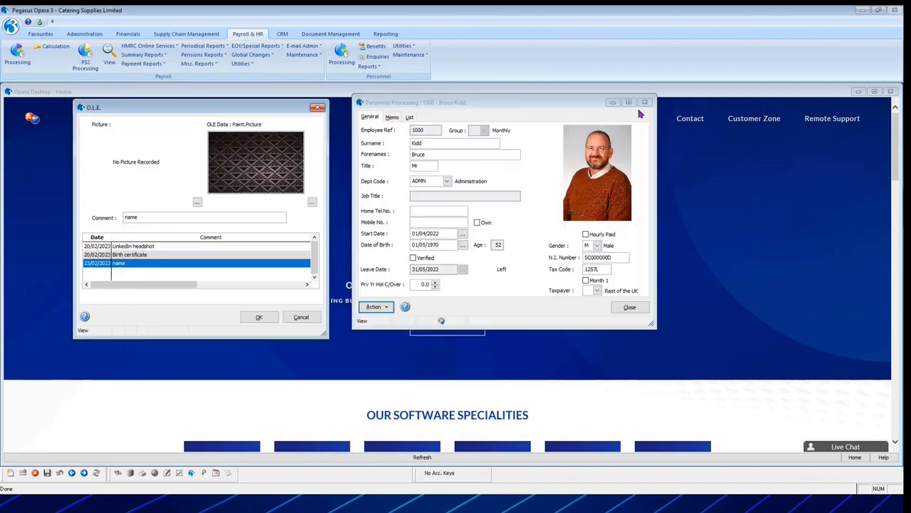
Keep and save all changes to the employee's O.L.E. records, closing the attachments, and shift the personnel record window slightly.
{"action": "left_click", "coordinate": [304, 320]}
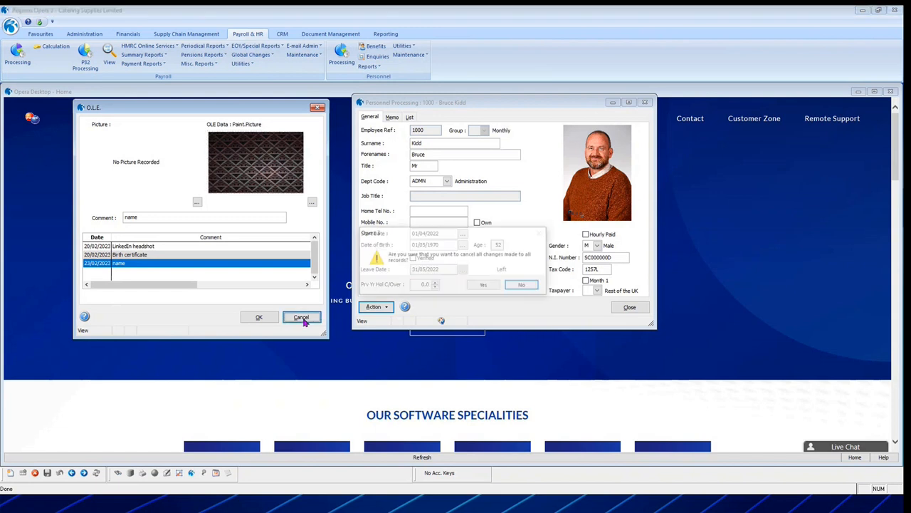
{"action": "left_click", "coordinate": [523, 285]}
{"action": "left_click", "coordinate": [256, 317]}
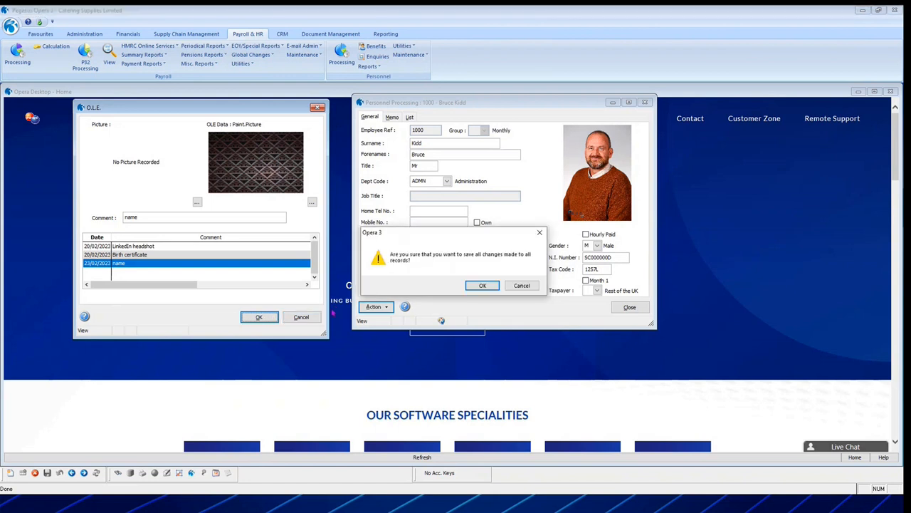
{"action": "left_click", "coordinate": [481, 285]}
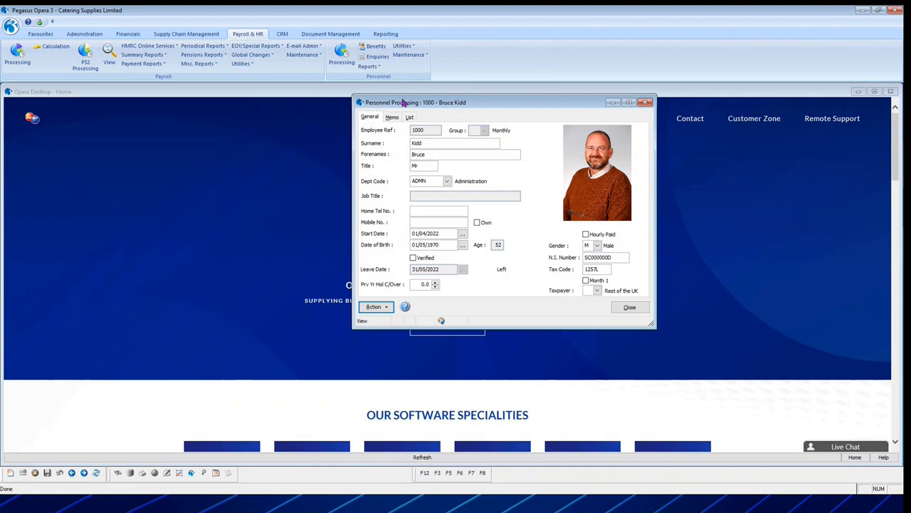
{"action": "left_click_drag", "start_coordinate": [406, 101], "coordinate": [397, 117]}
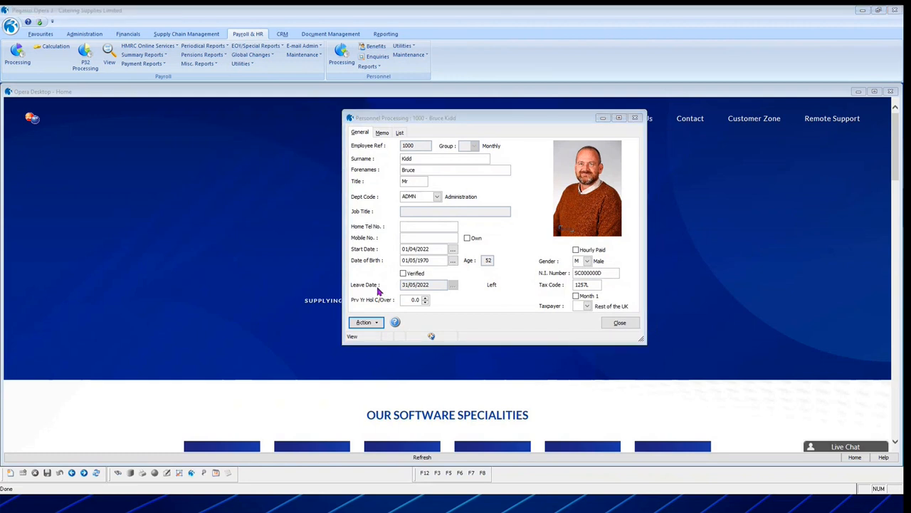
{"action": "key", "text": "alt+Tab"}
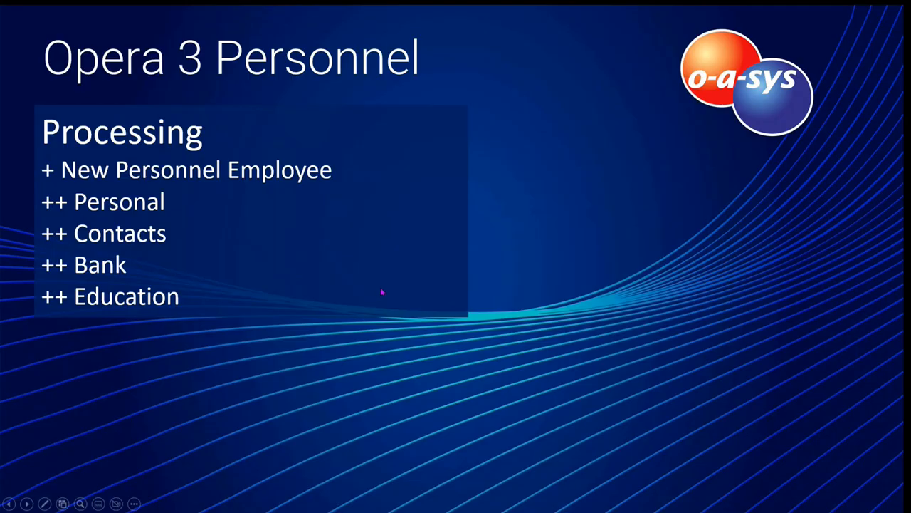
{"action": "left_click", "coordinate": [669, 239]}
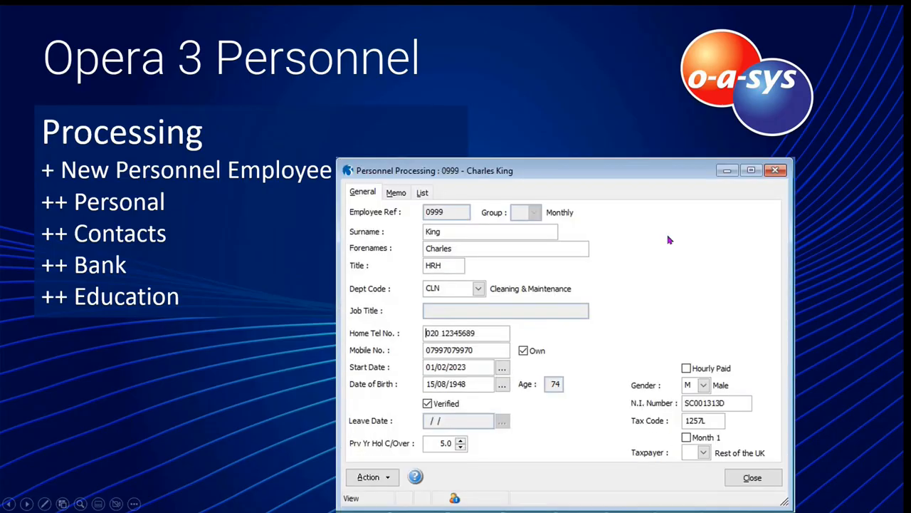
{"action": "left_click", "coordinate": [669, 240]}
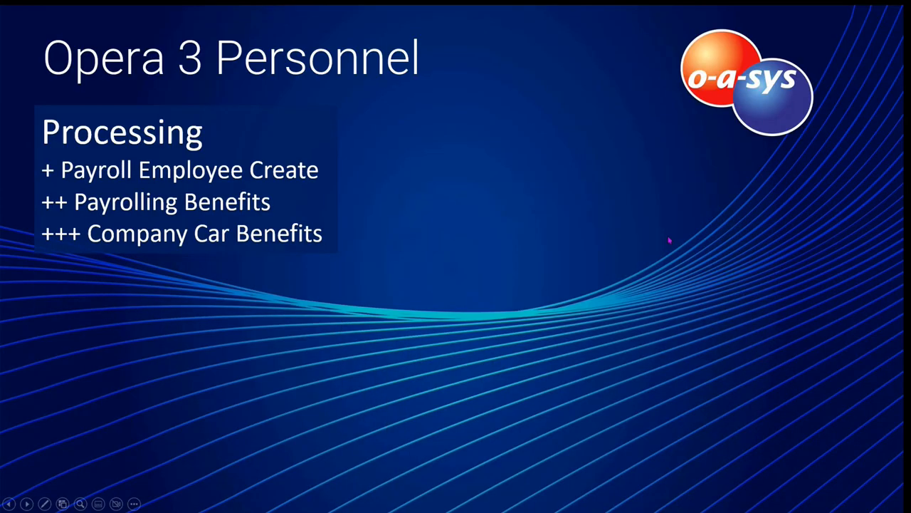
{"action": "key", "text": "Right"}
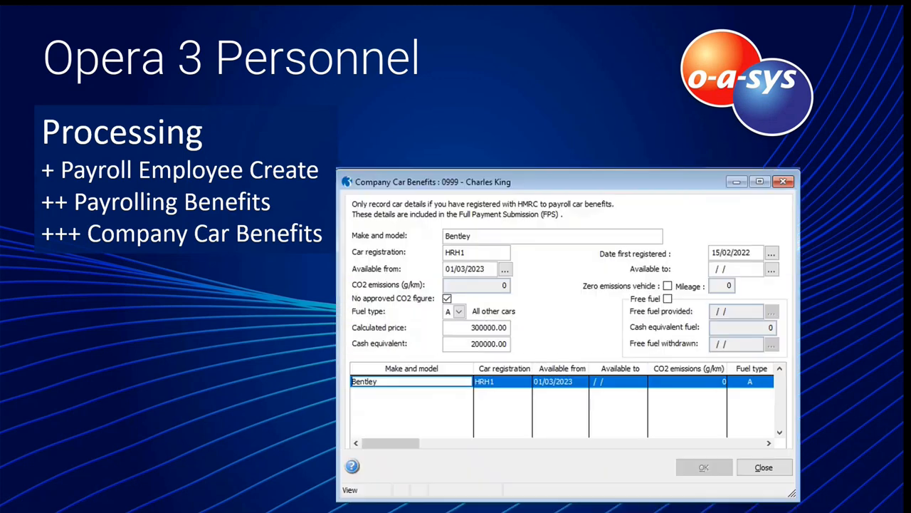